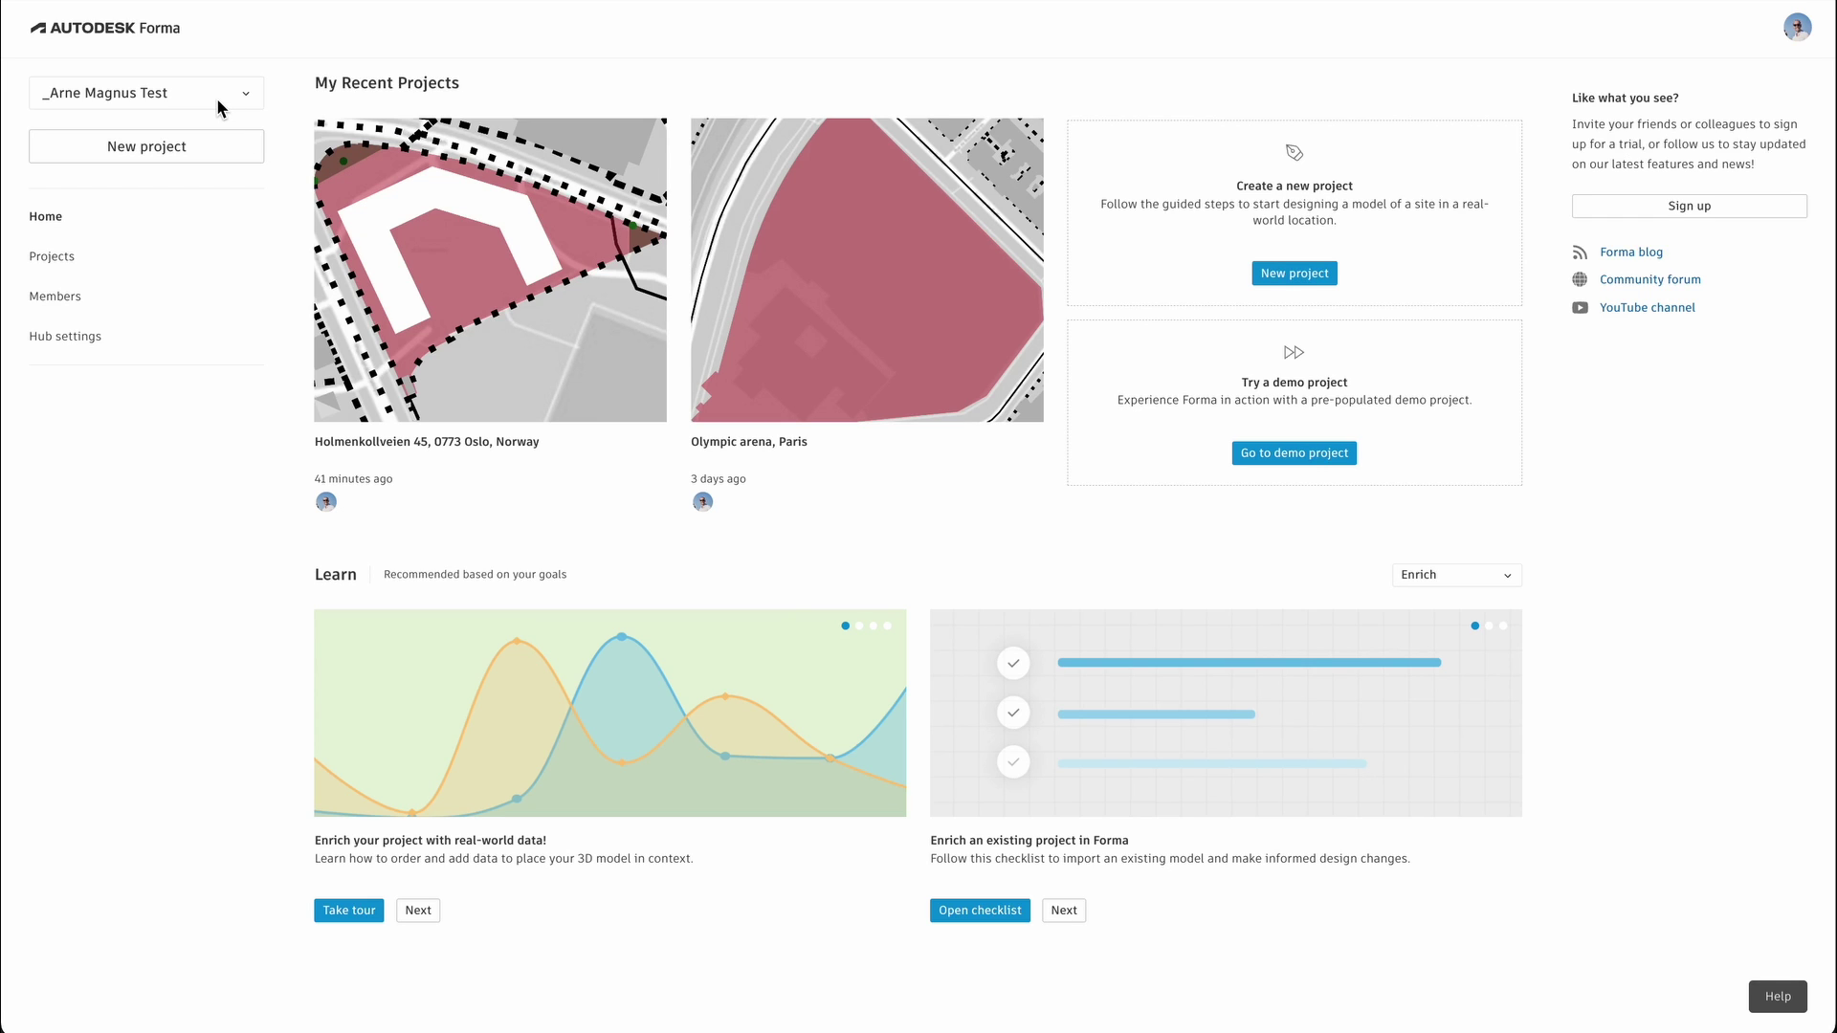
Step: Begin a new Forma project from the home page to get the location globe
left_click(193, 147)
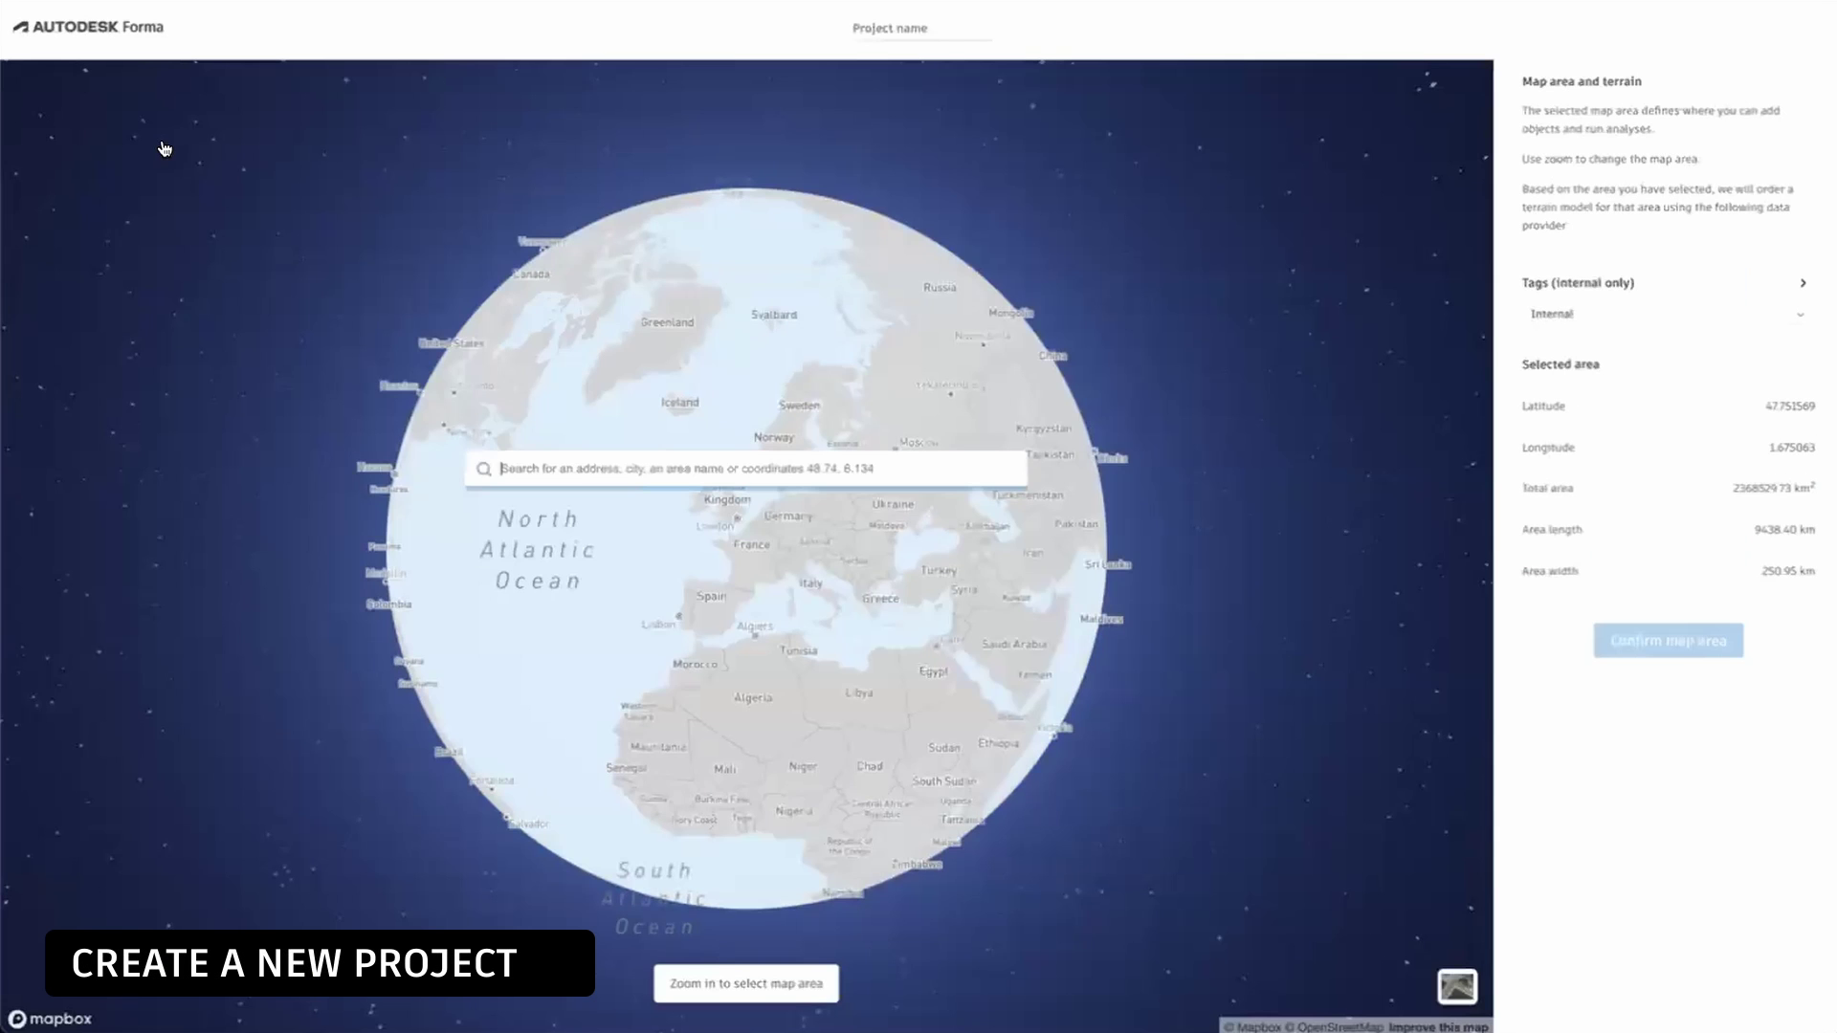
Step: Locate Paris, France on the globe and pan the map west along the Seine
type("Paris")
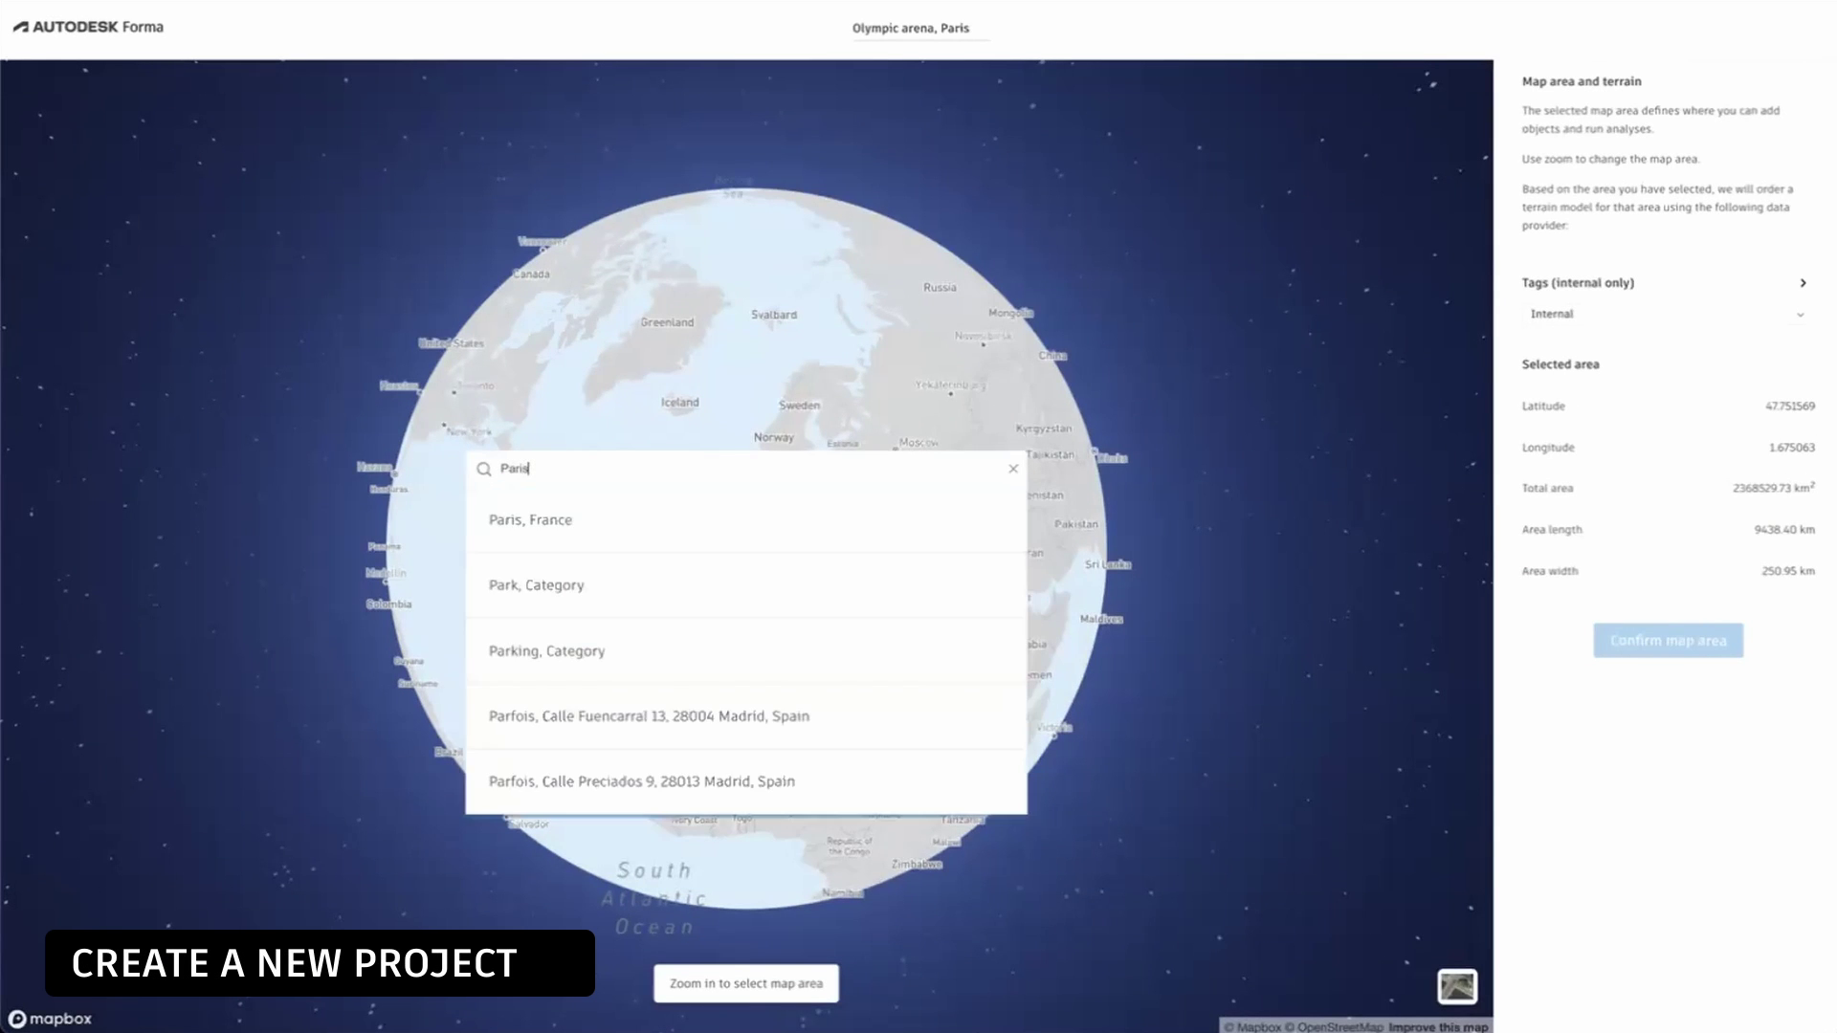
left_click(730, 517)
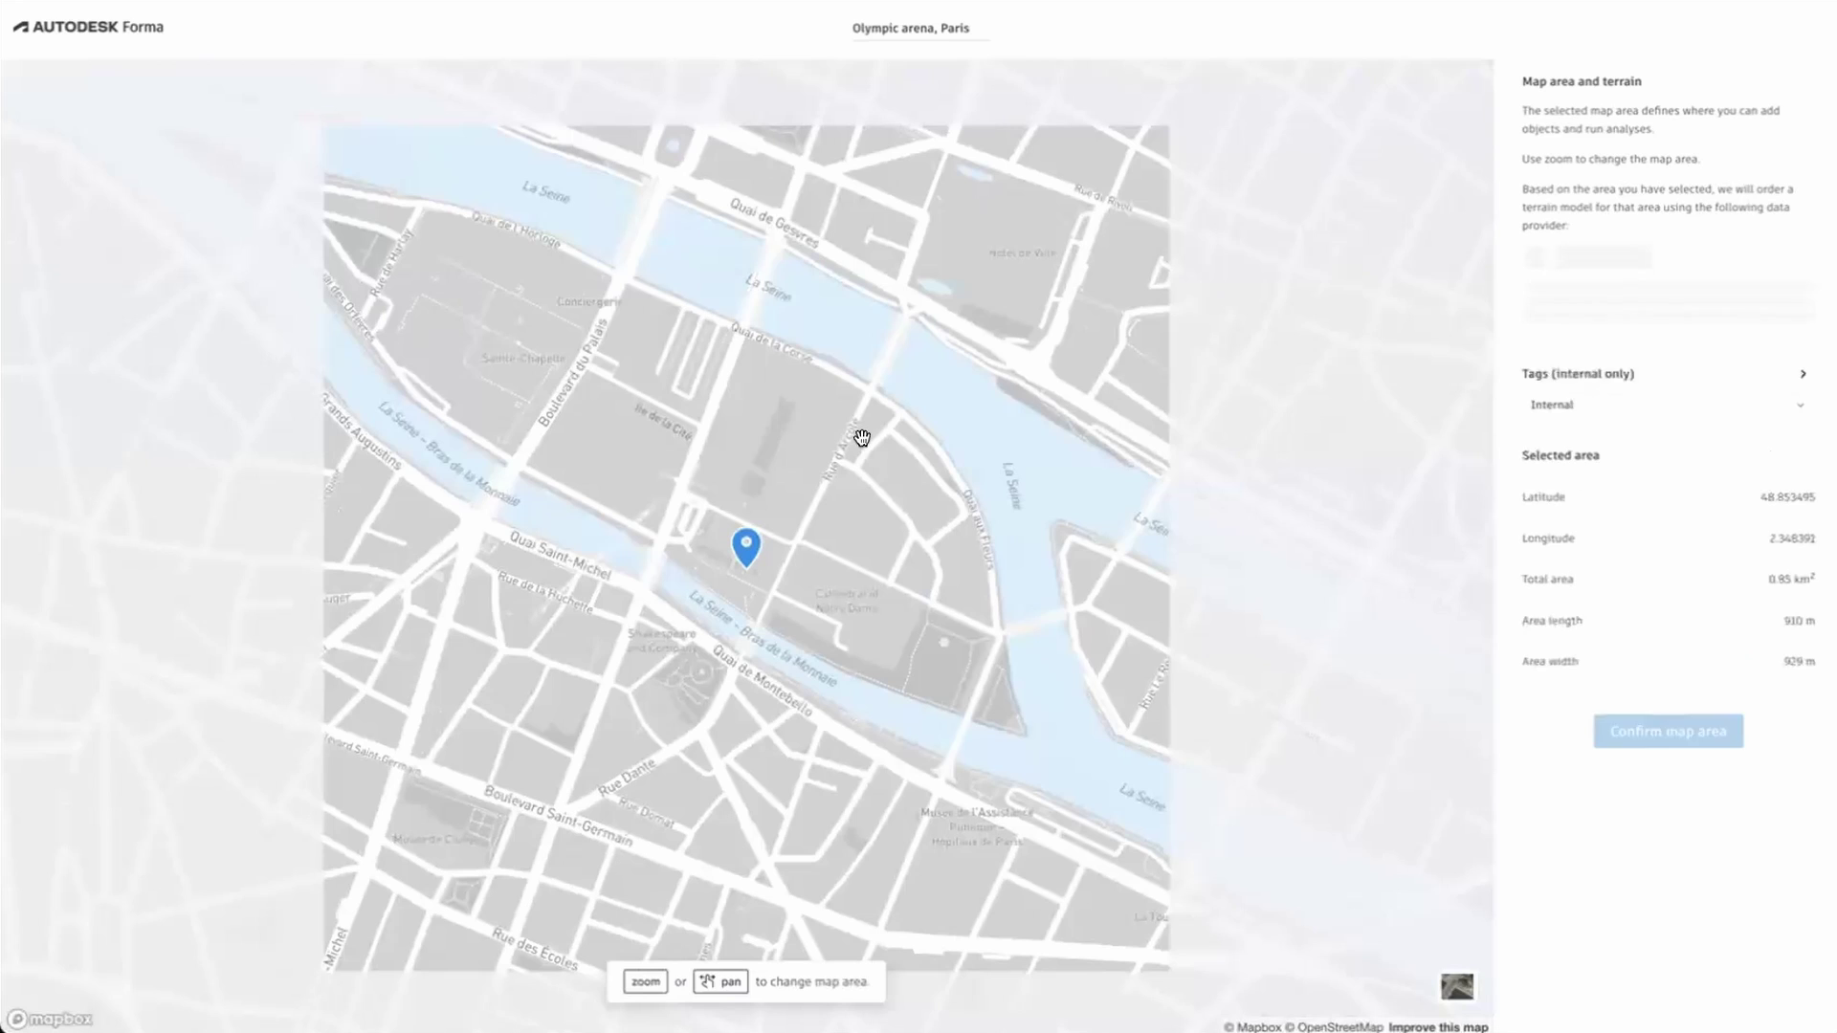
scroll(861, 438, "down", 5)
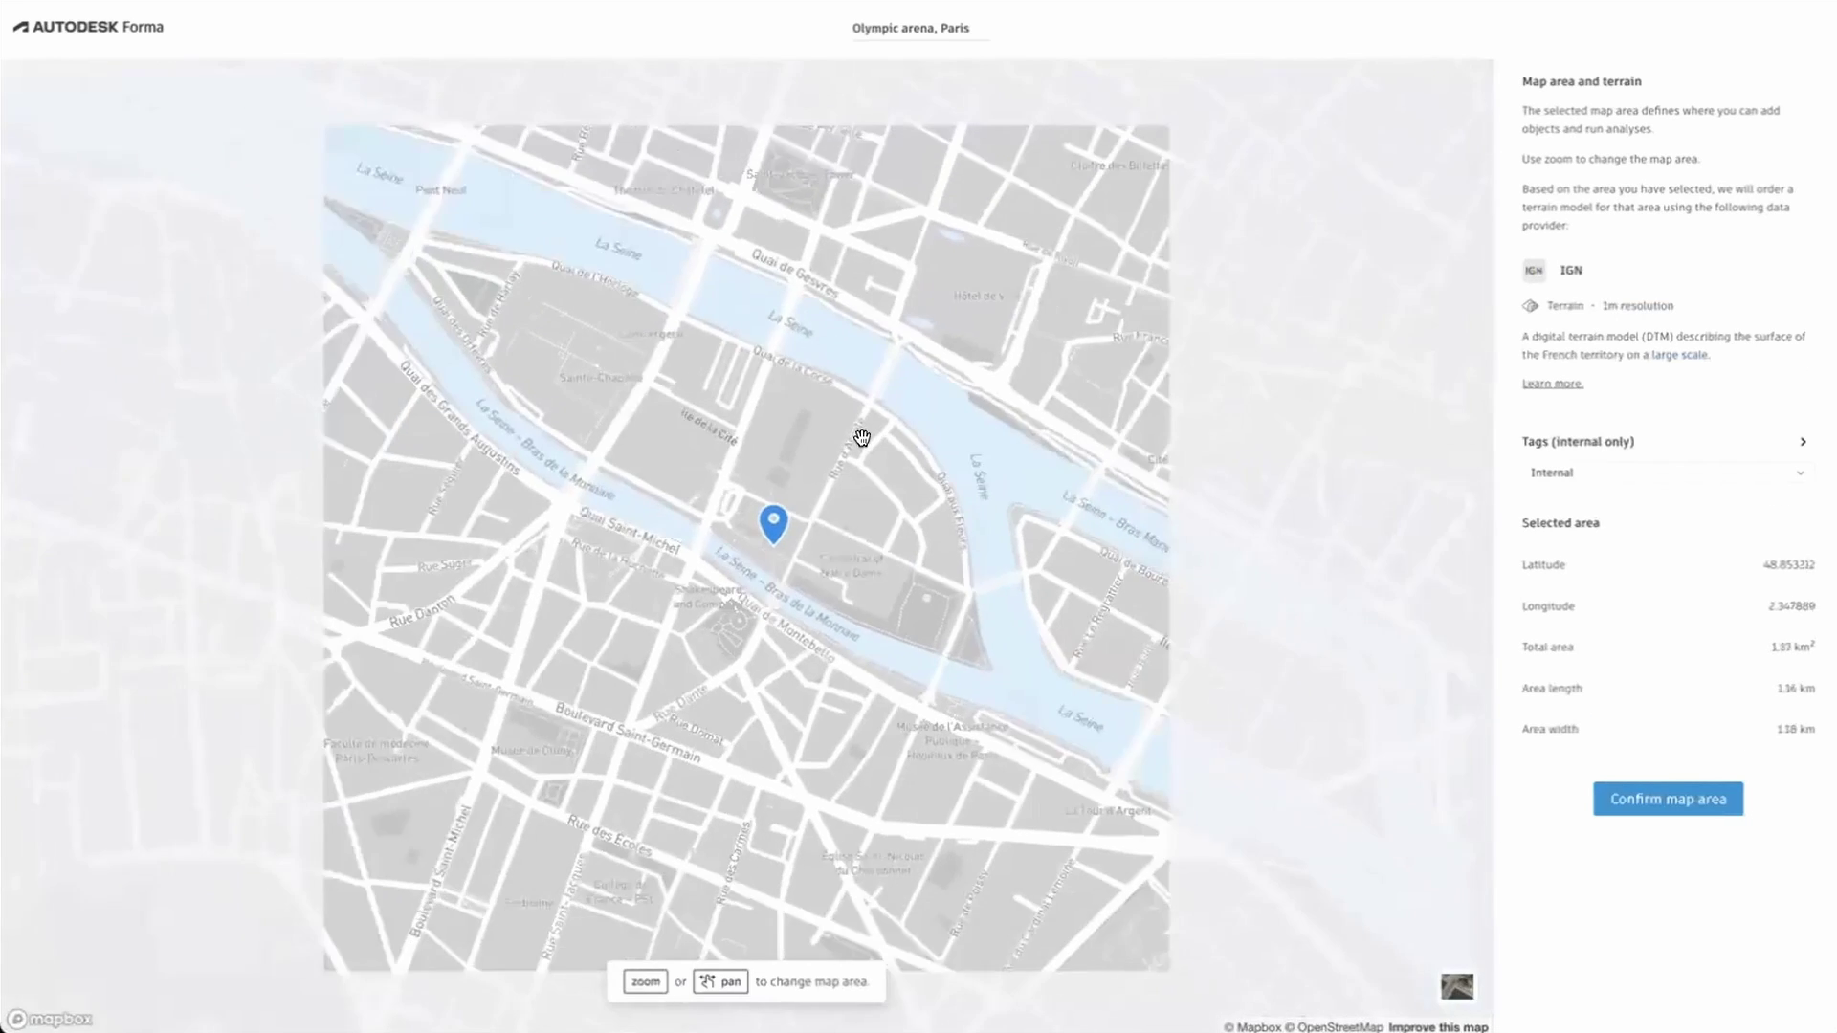
scroll(862, 438, "down", 3)
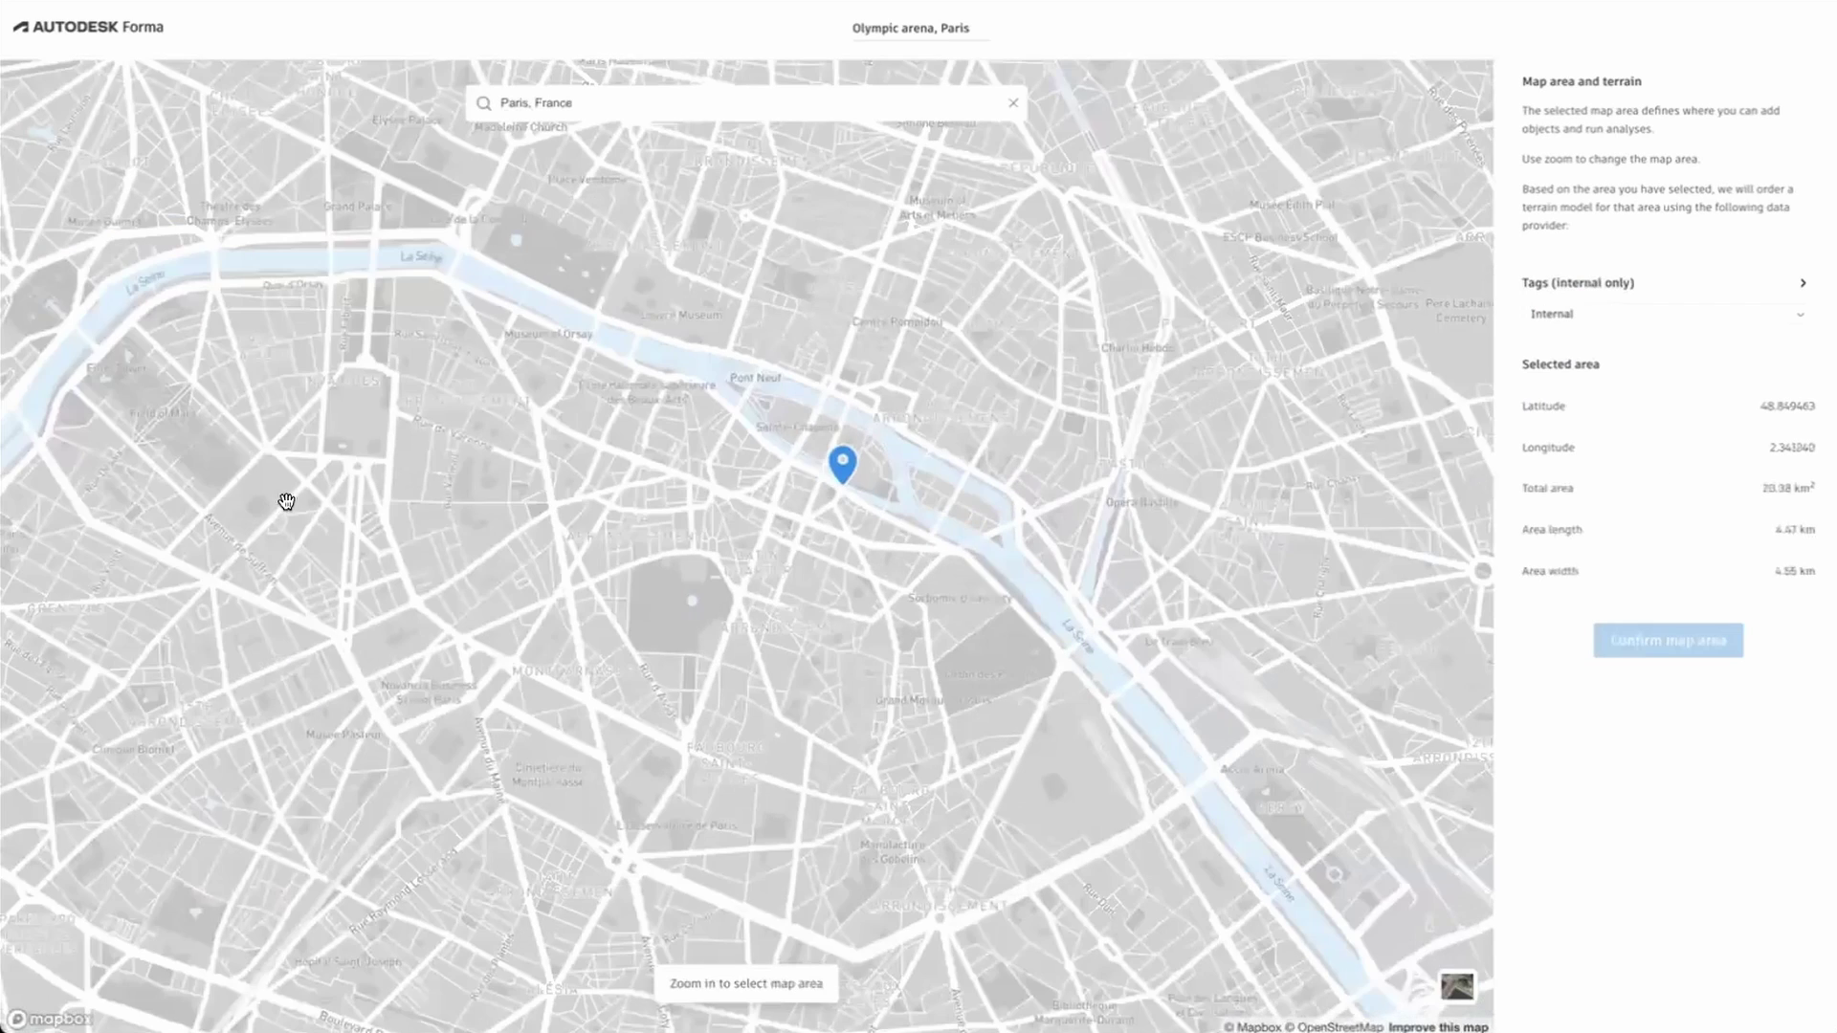
left_click_drag(623, 558, 892, 550)
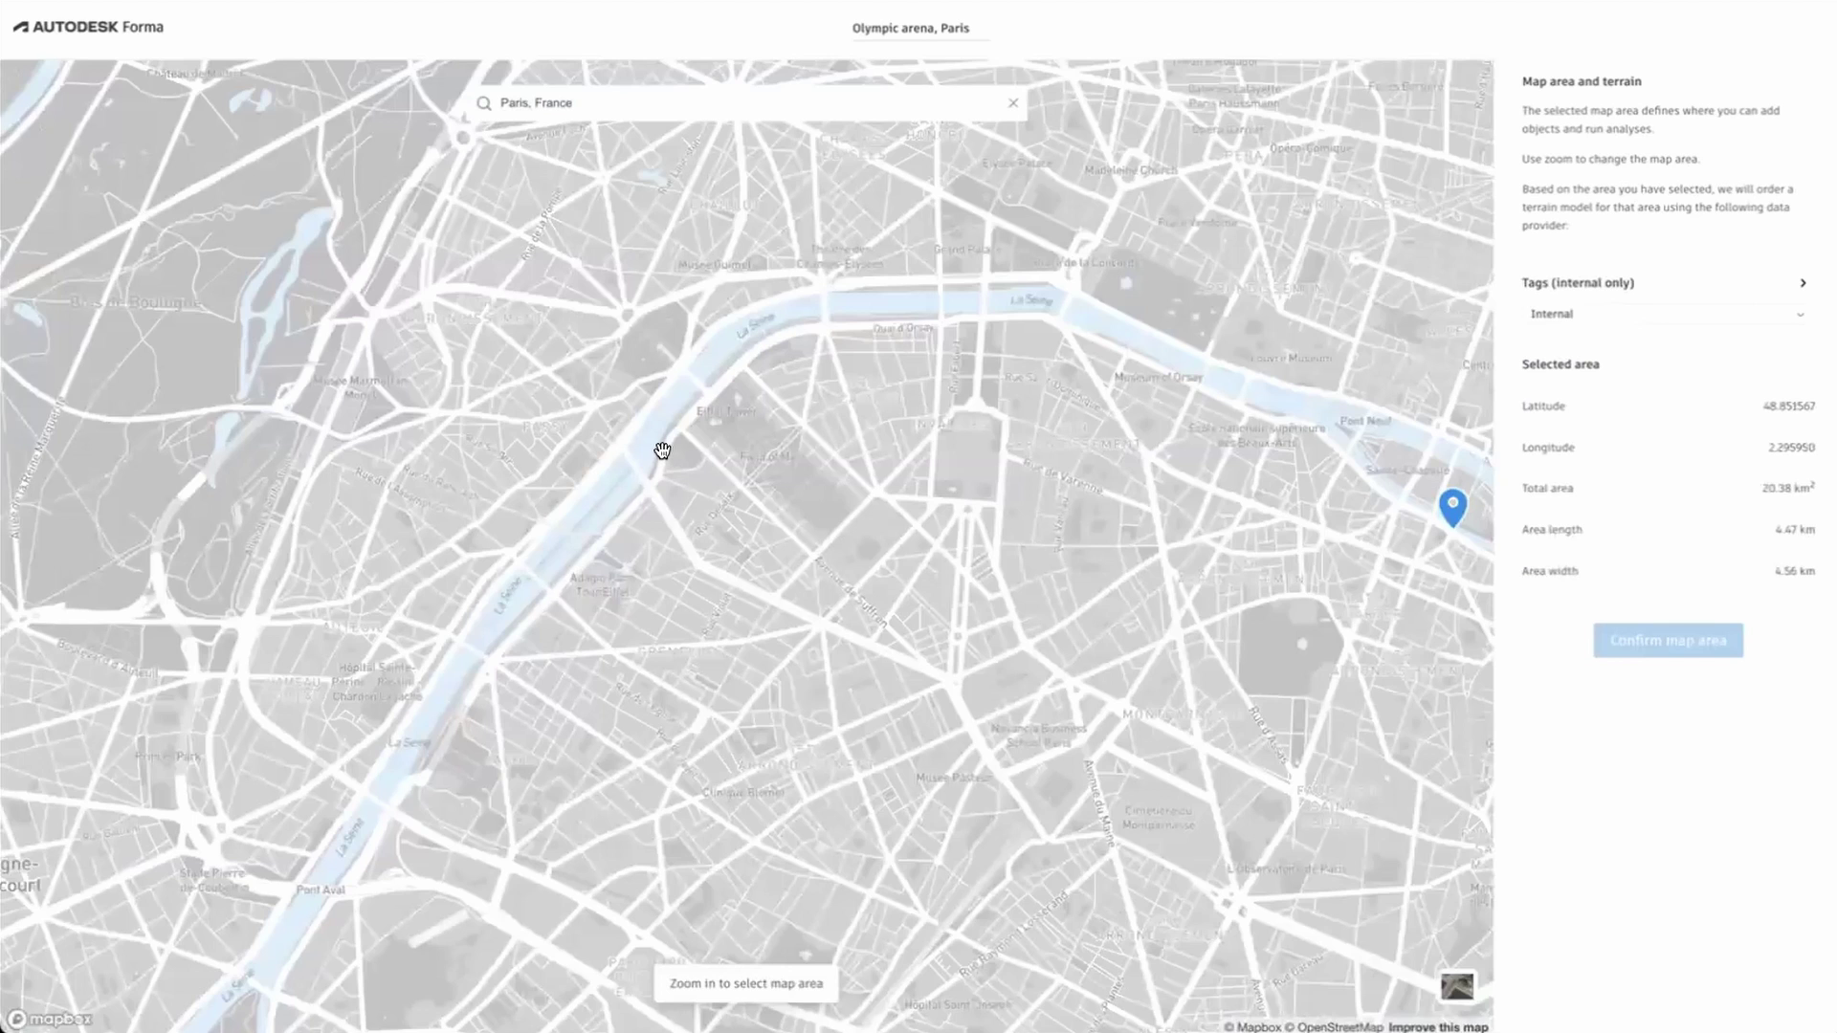
Step: Fit the 3.57 km² square area over Pont de Bir-Hakeim and show satellite imagery
scroll(662, 449, "up", 2)
scroll(662, 449, "up", 3)
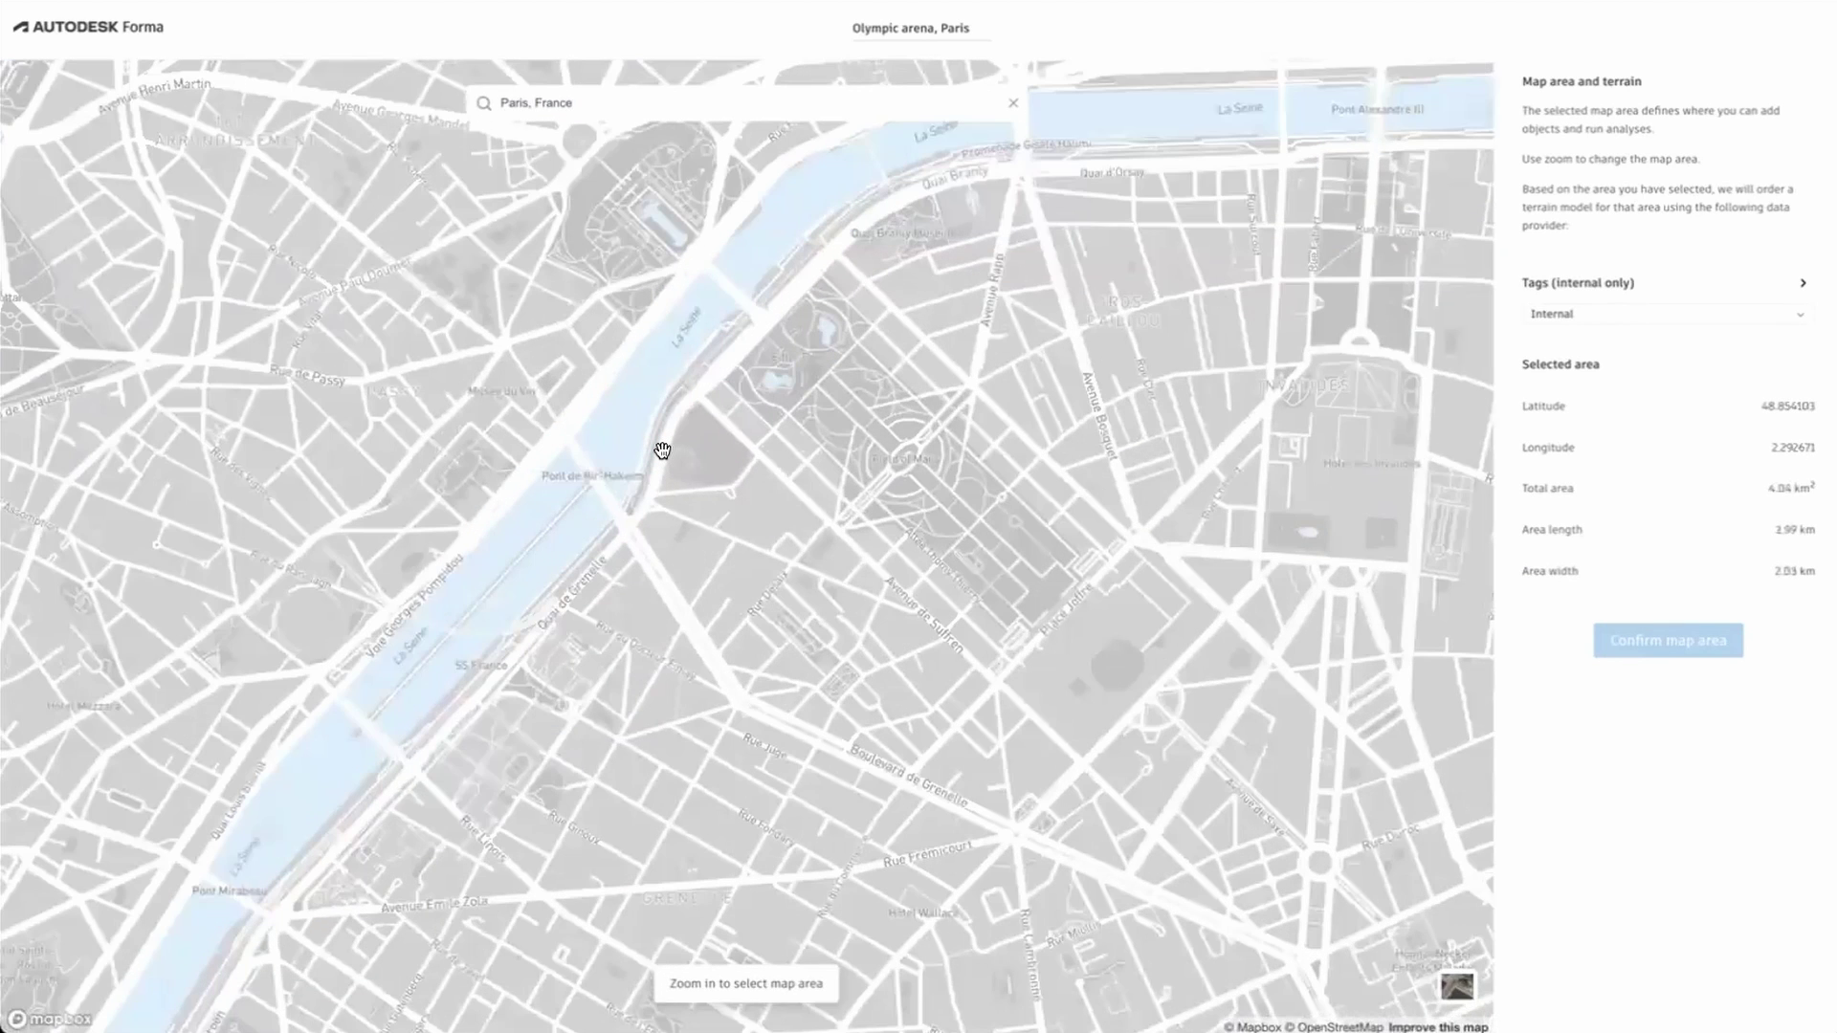
scroll(662, 450, "up", 1)
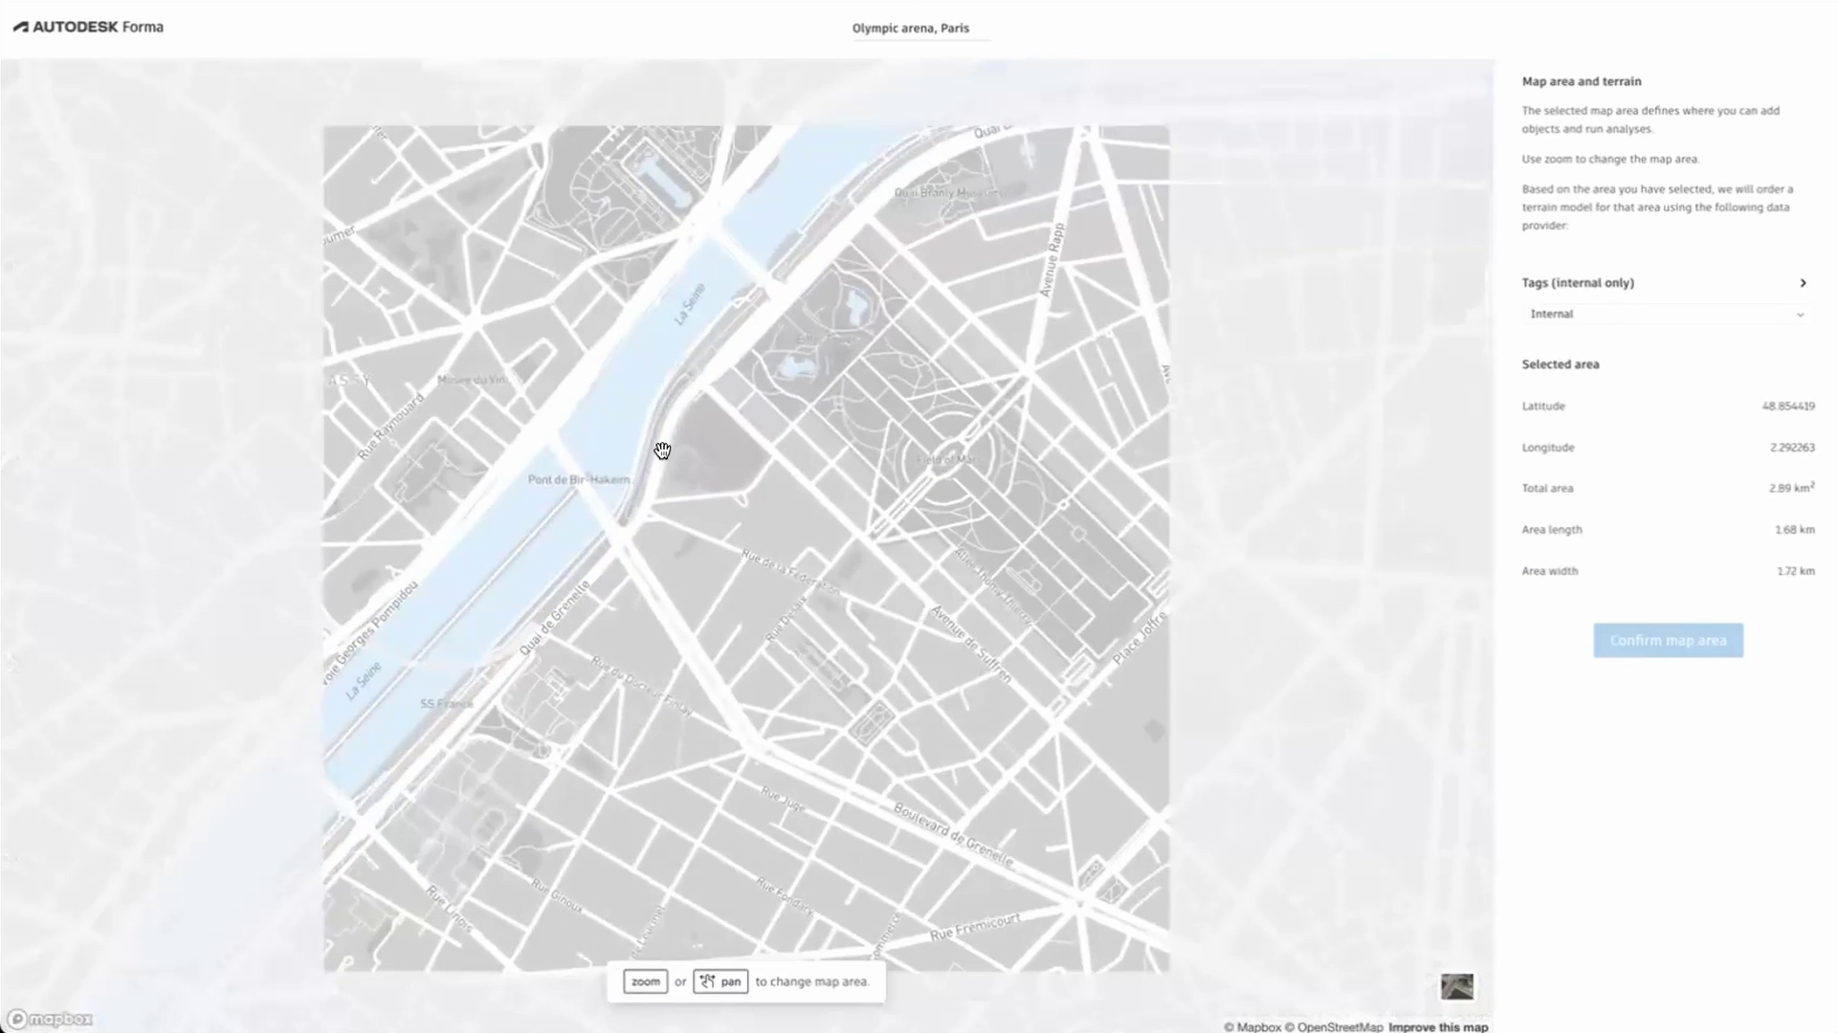
left_click_drag(662, 450, 699, 495)
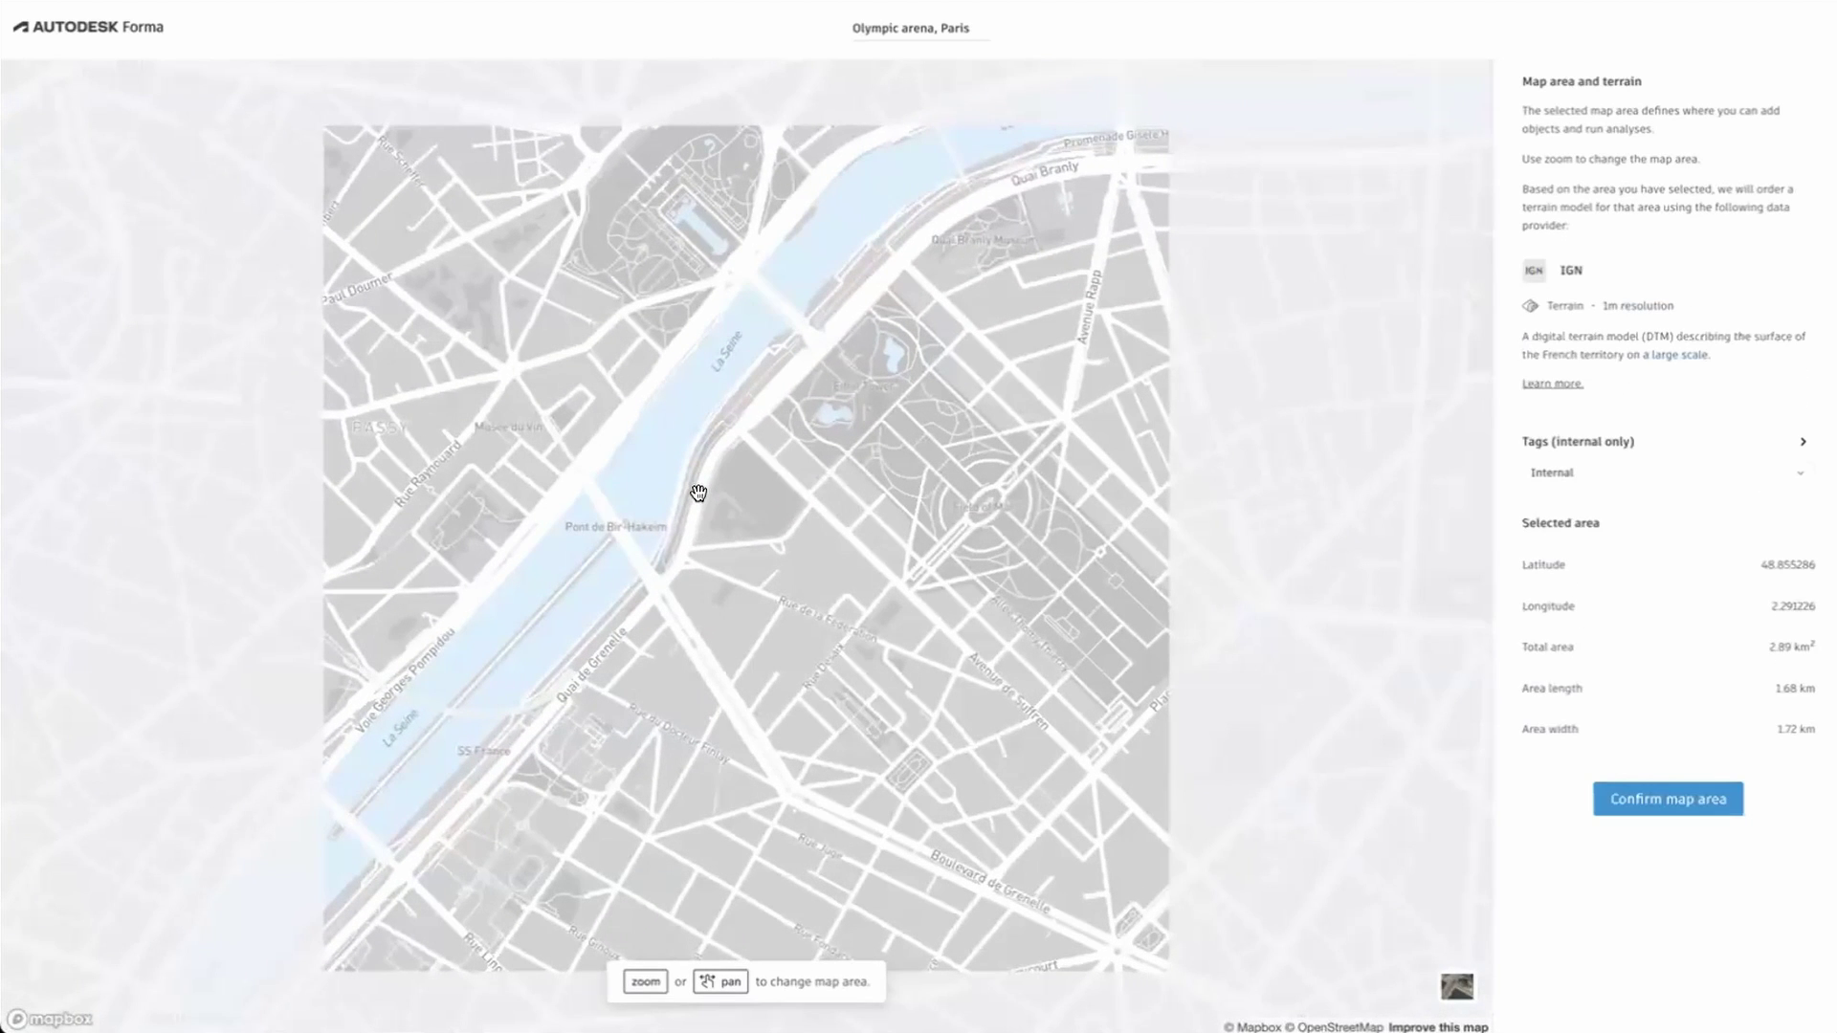
scroll(699, 493, "down", 3)
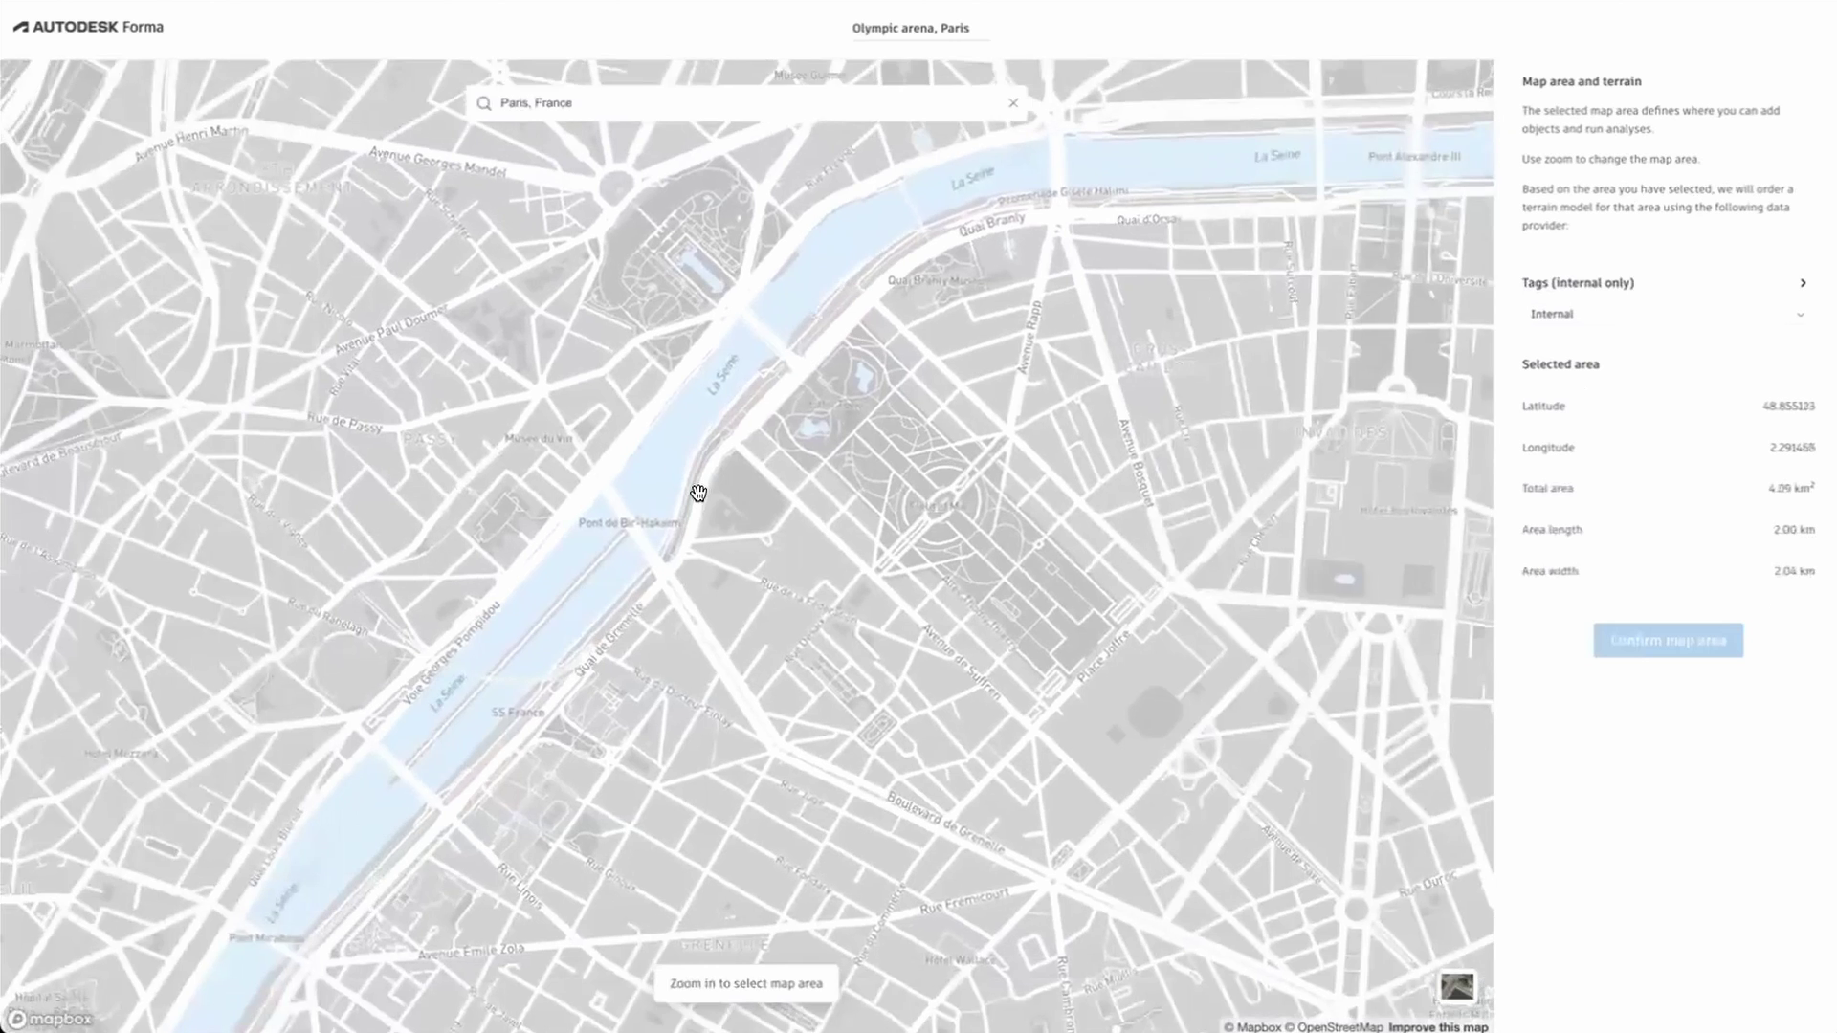
scroll(699, 492, "up", 2)
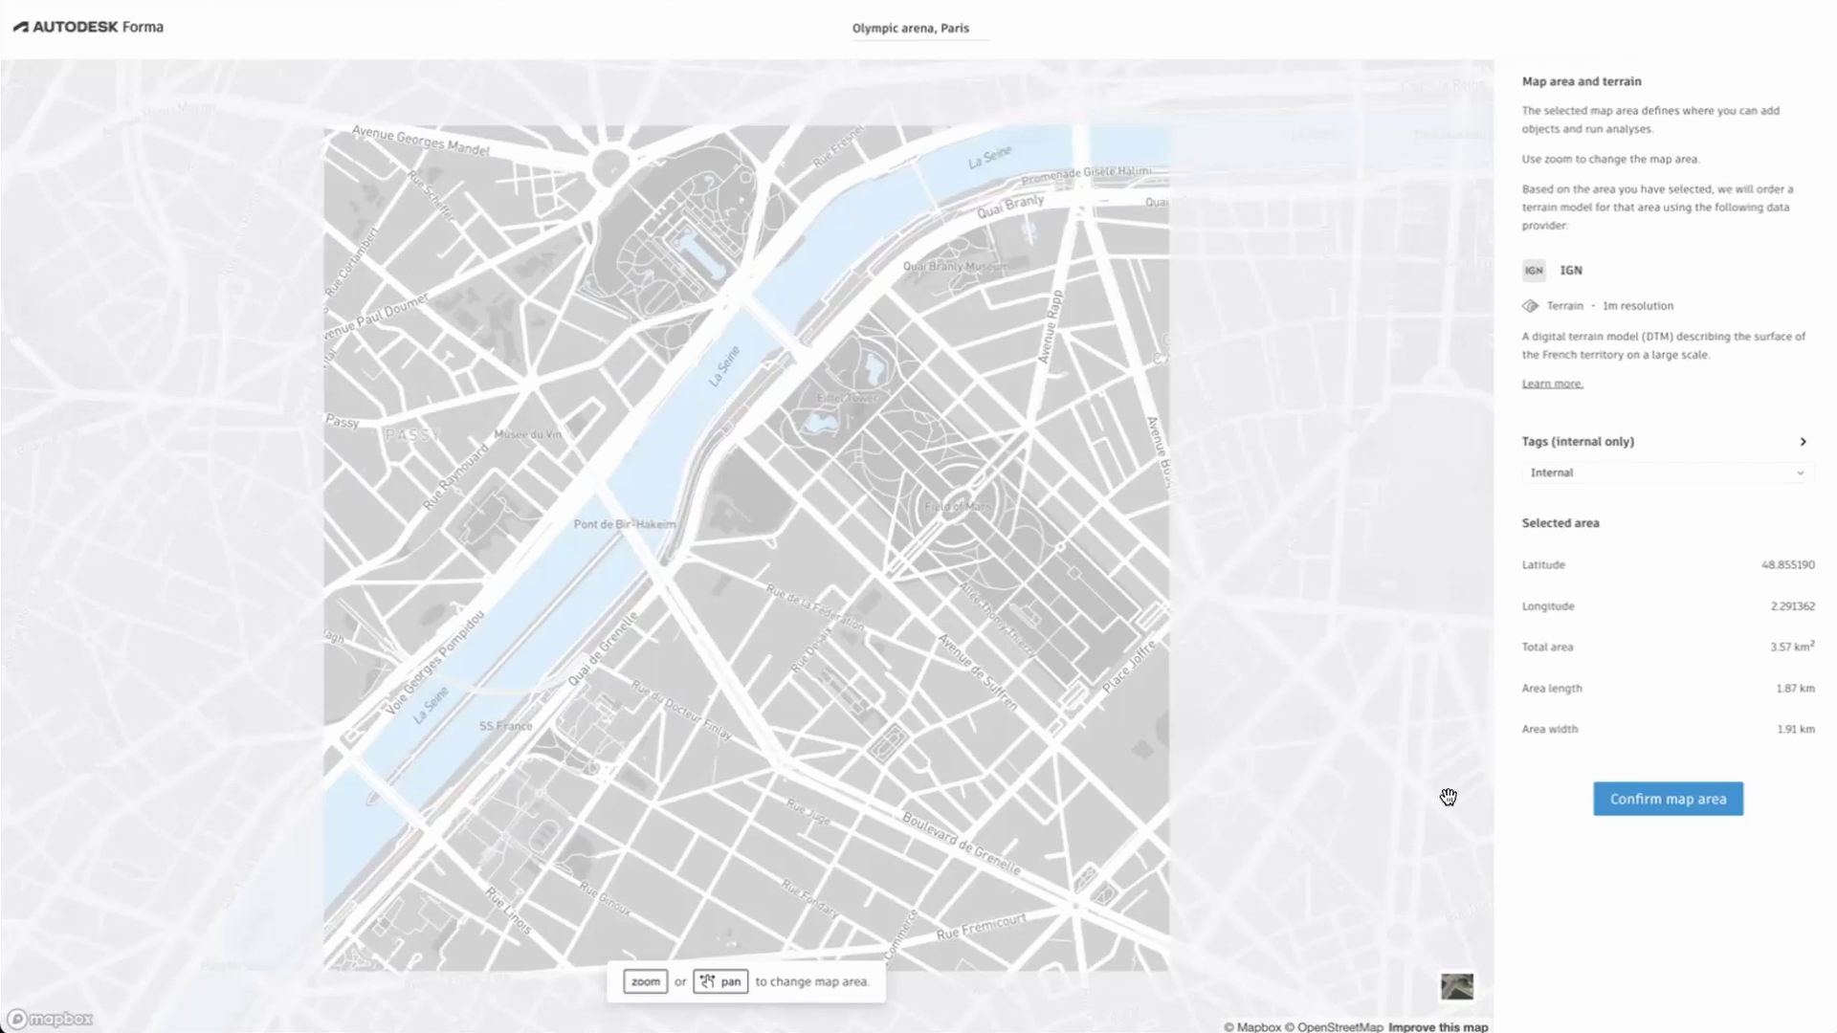
left_click(1457, 987)
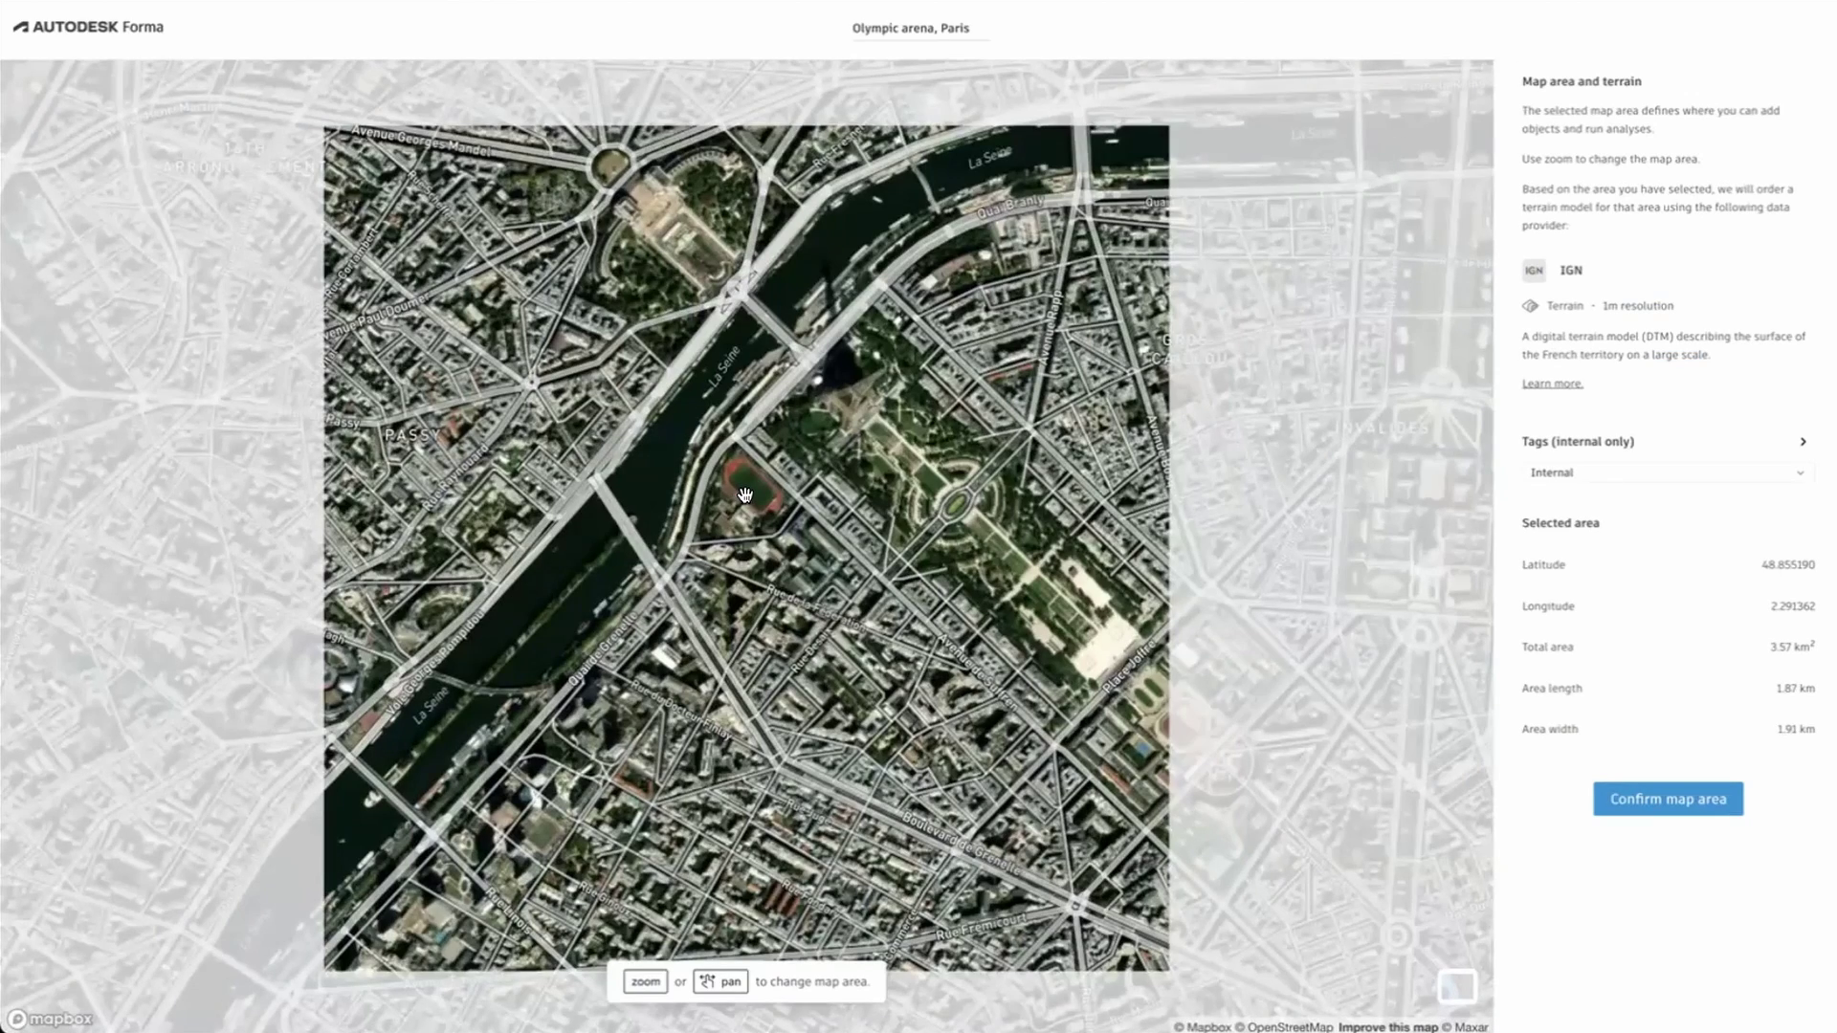
Step: Zoom in on the stadium and confirm the 1.99 km² map area to create the project
scroll(744, 495, "up", 3)
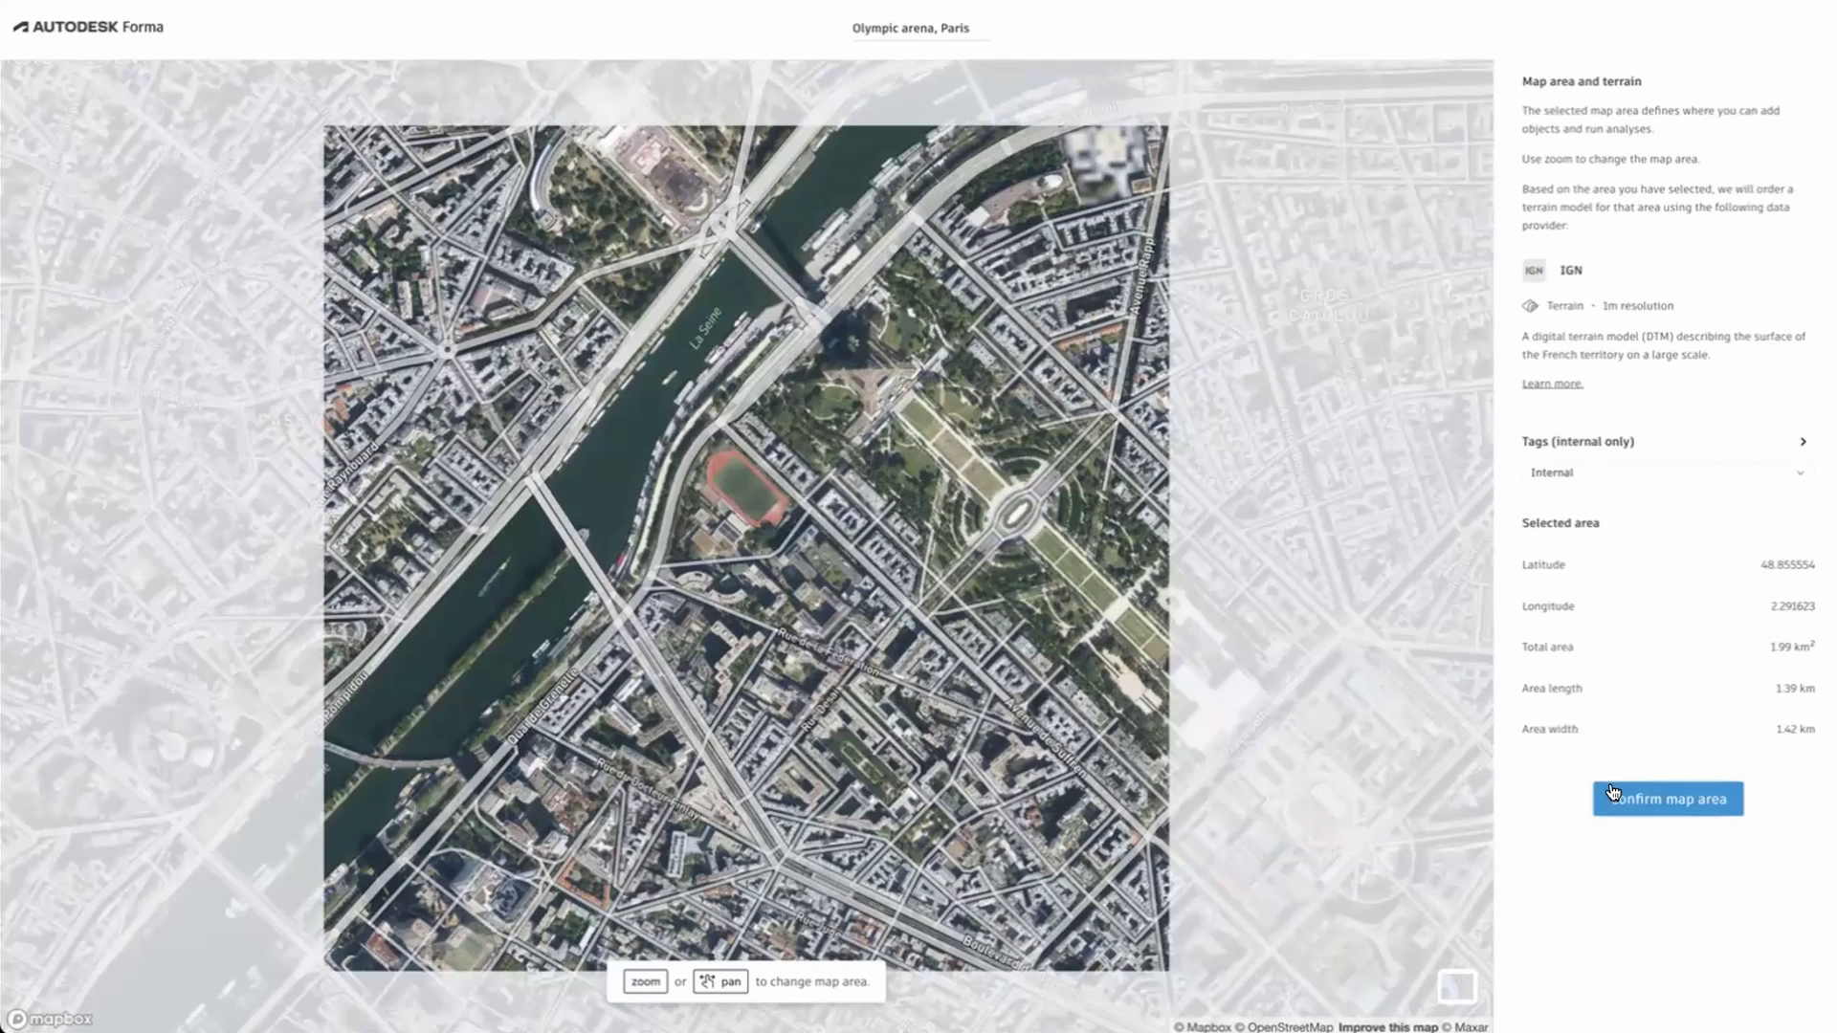
left_click(1614, 794)
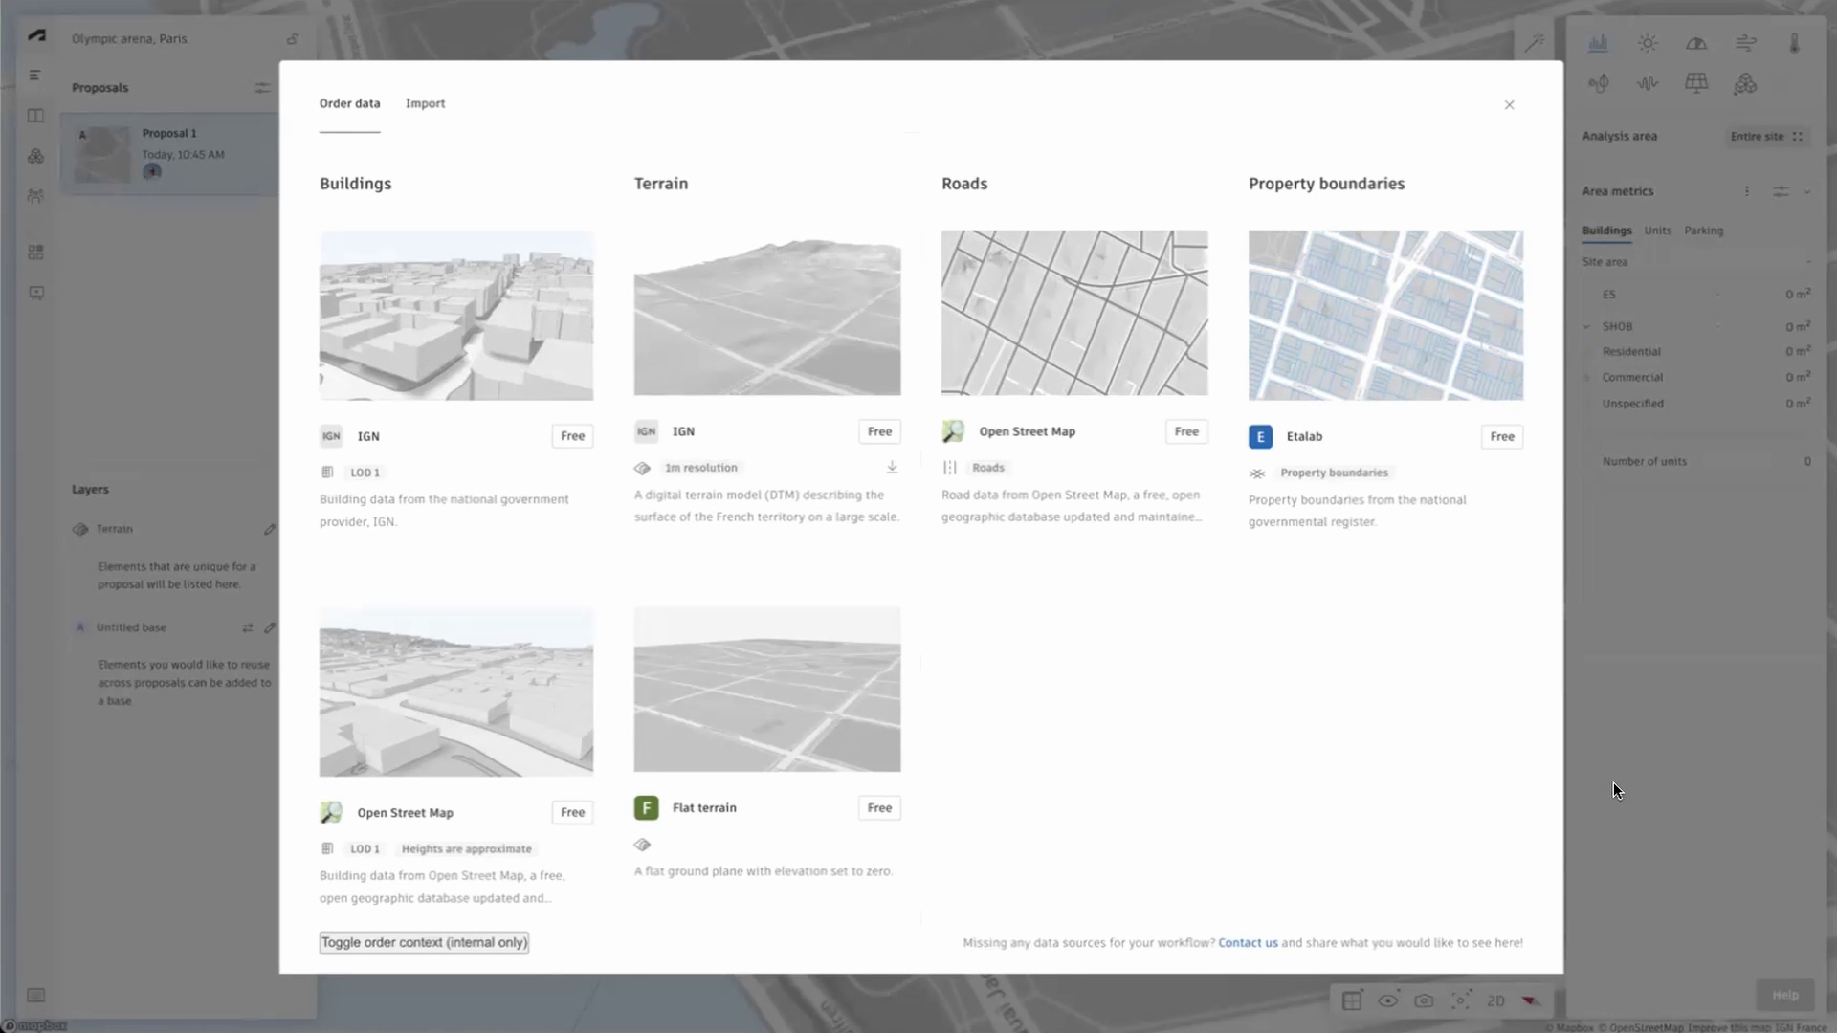
Step: Order IGN building data, trimming the order area slightly at its top-left corner
left_click(522, 368)
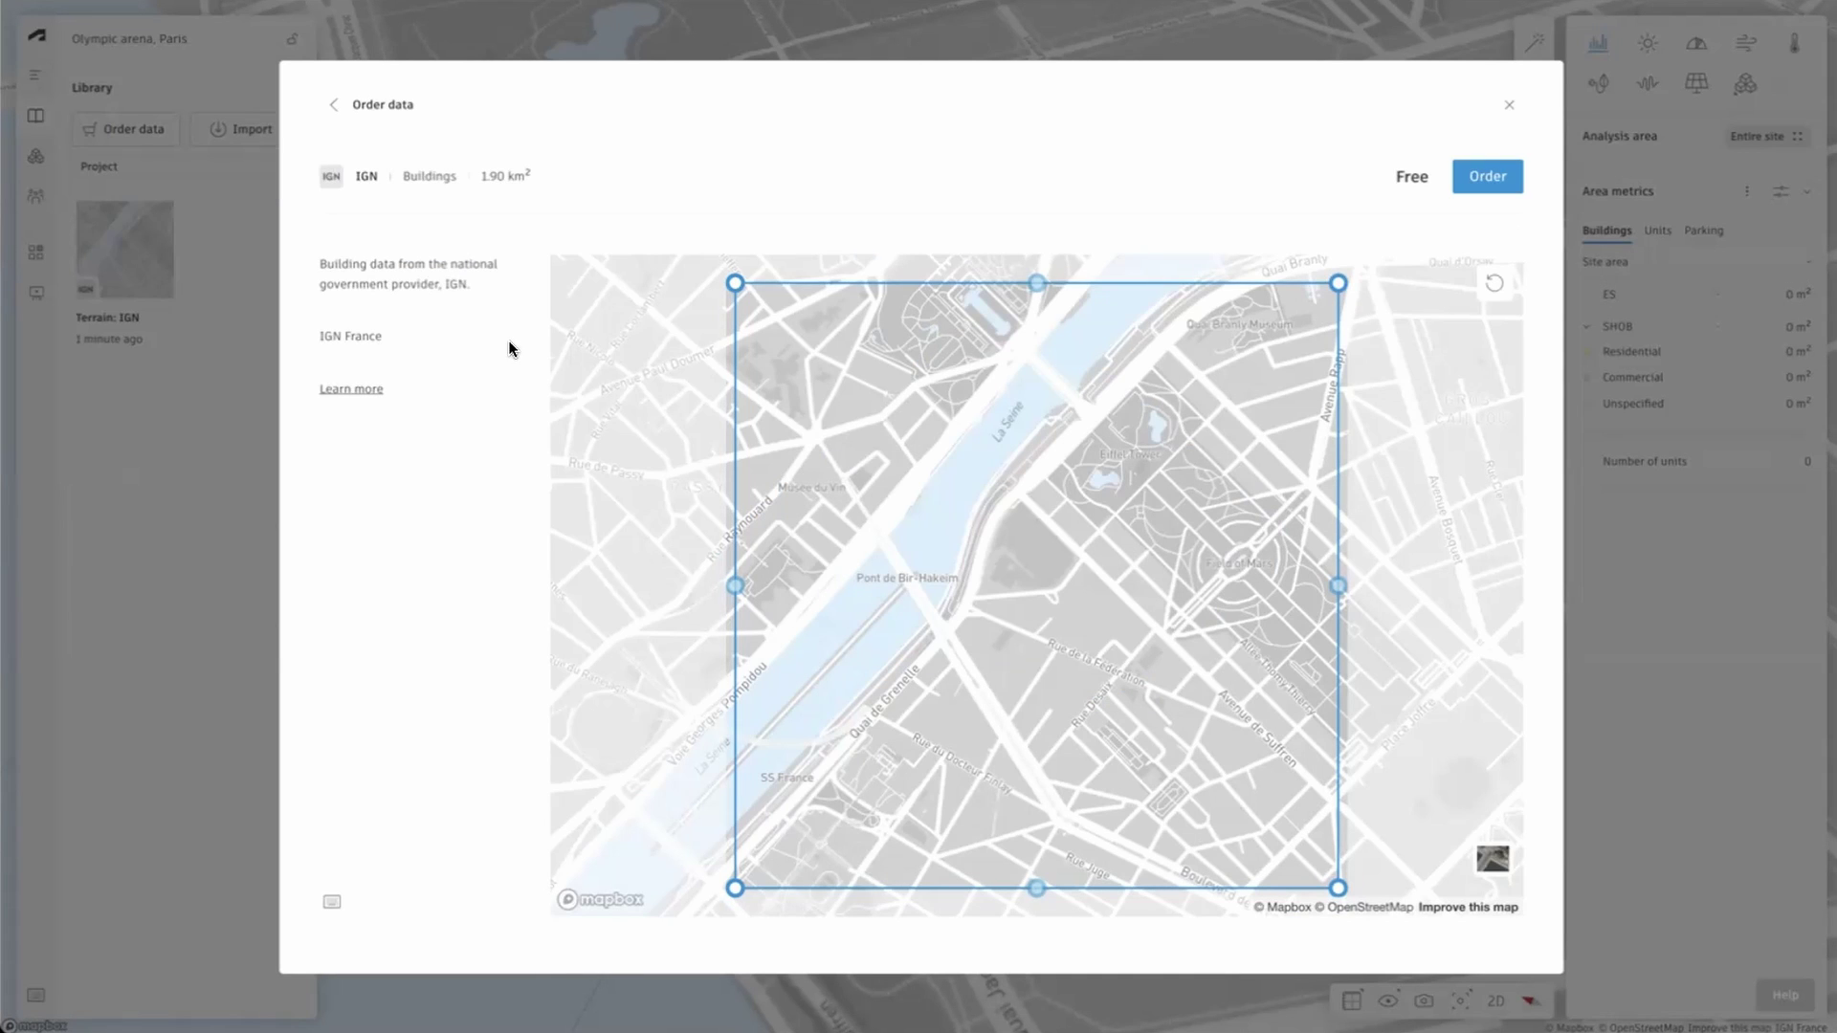
left_click_drag(735, 283, 734, 287)
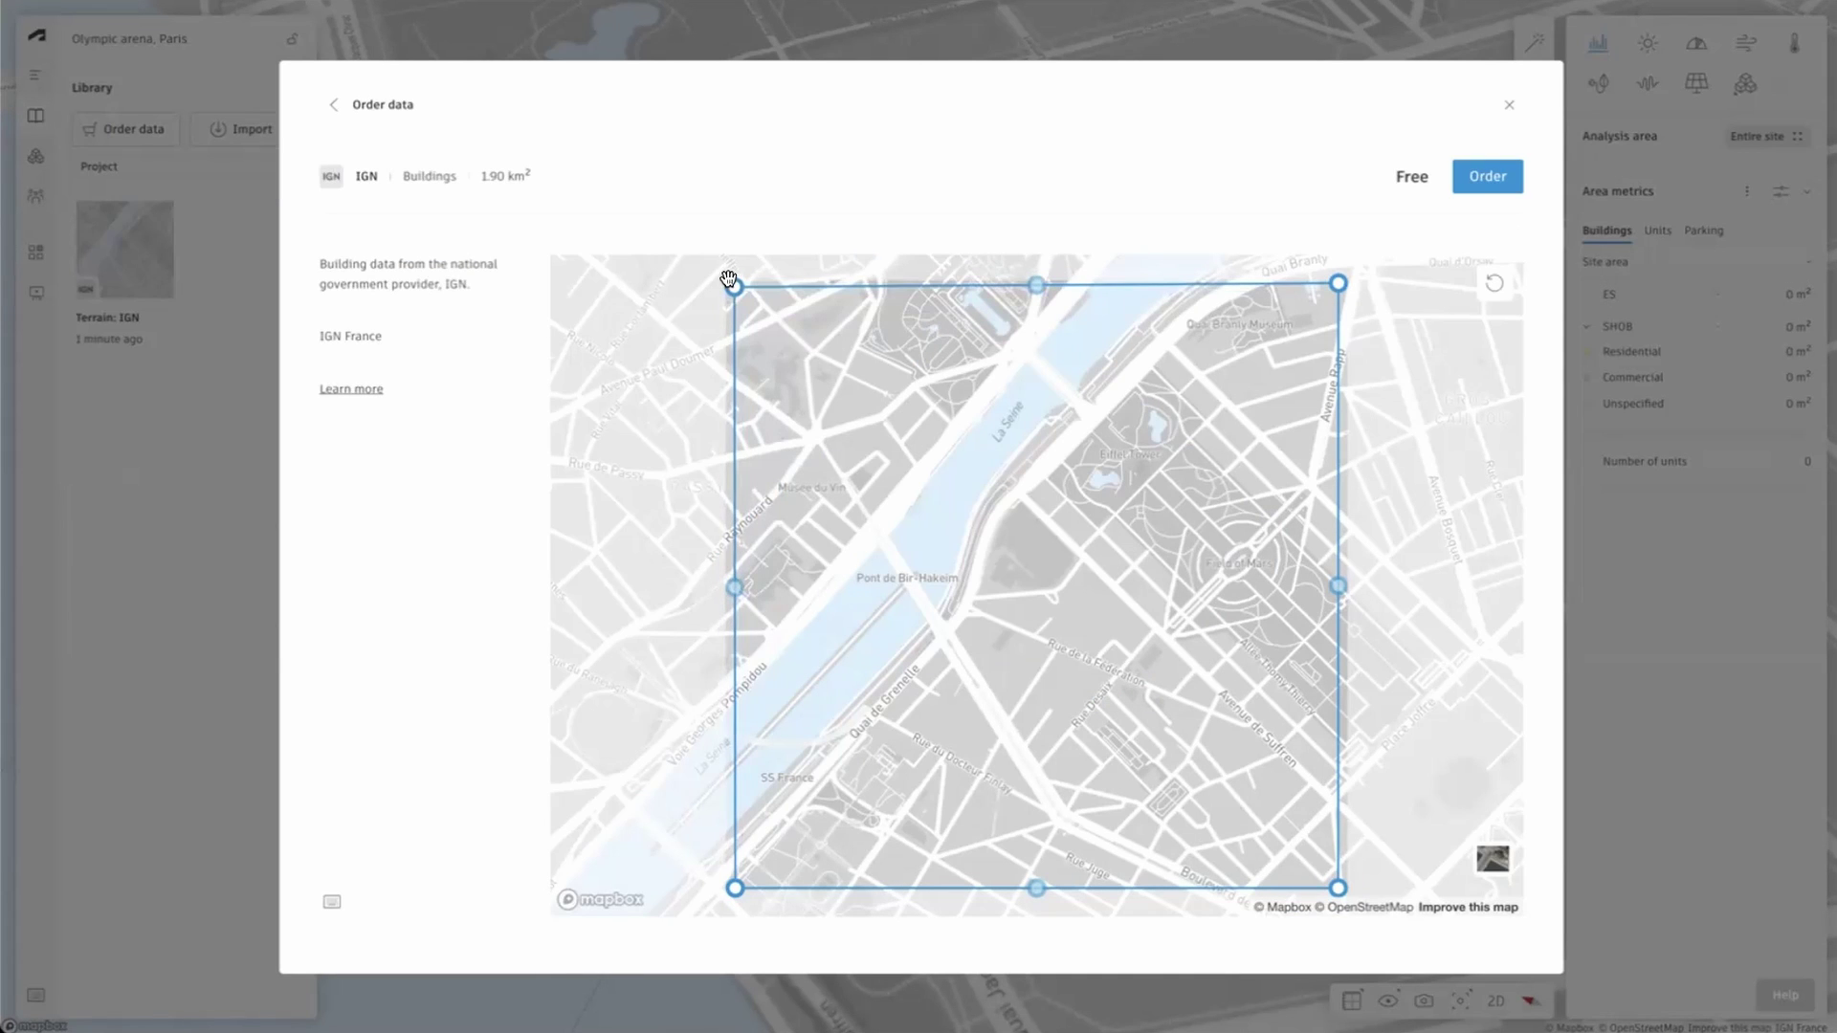
left_click(1481, 181)
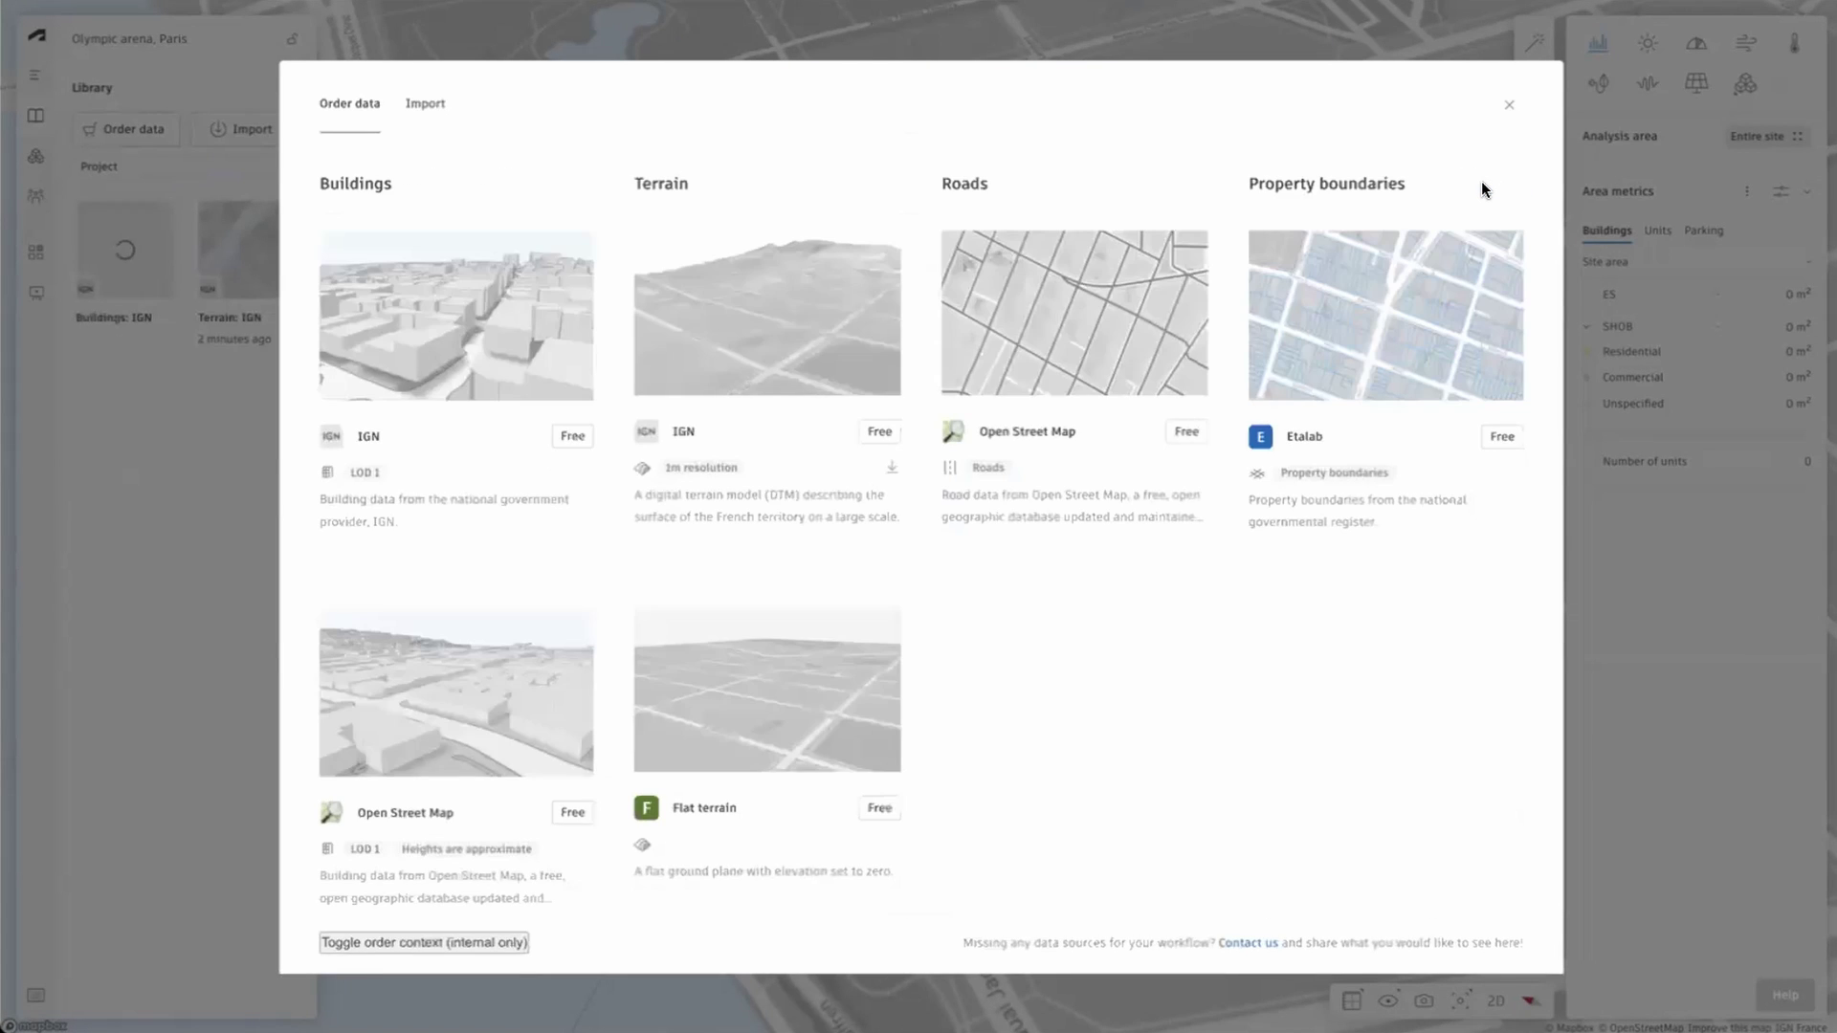
Step: Order OpenStreetMap roads and Etalab property boundaries, then close the data catalogue
left_click(1108, 289)
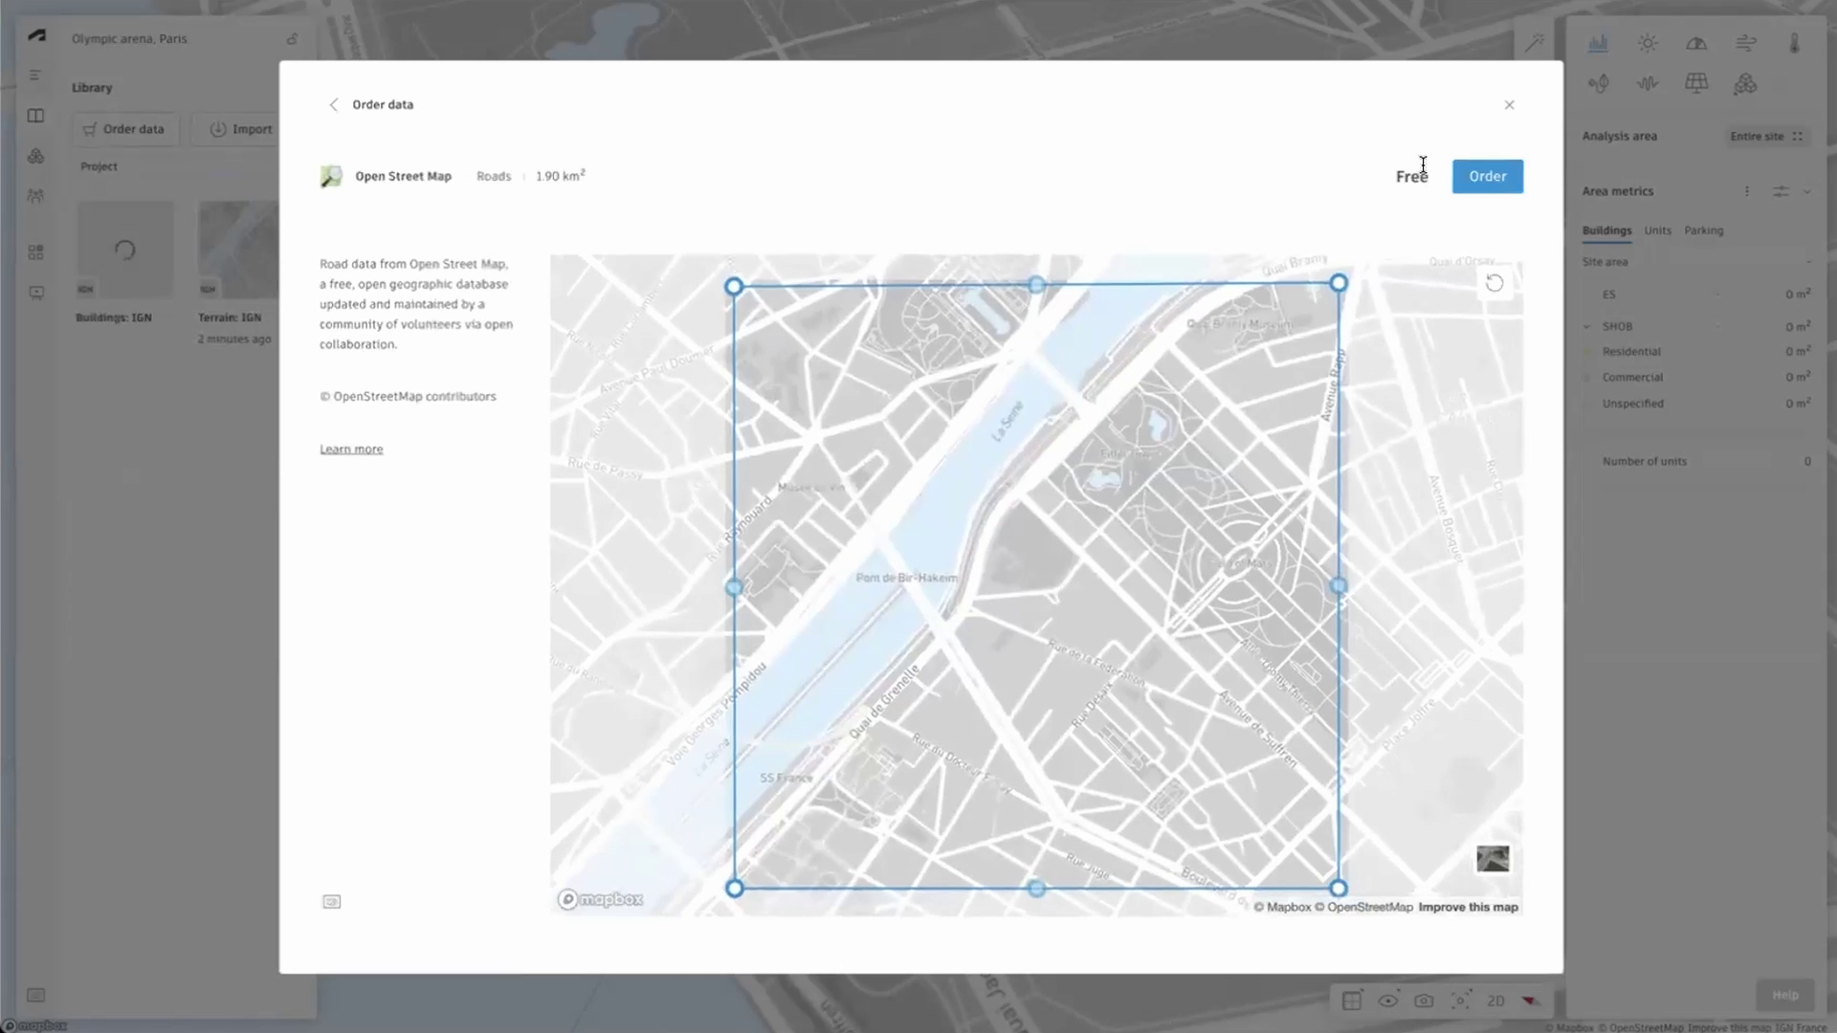
left_click(1475, 172)
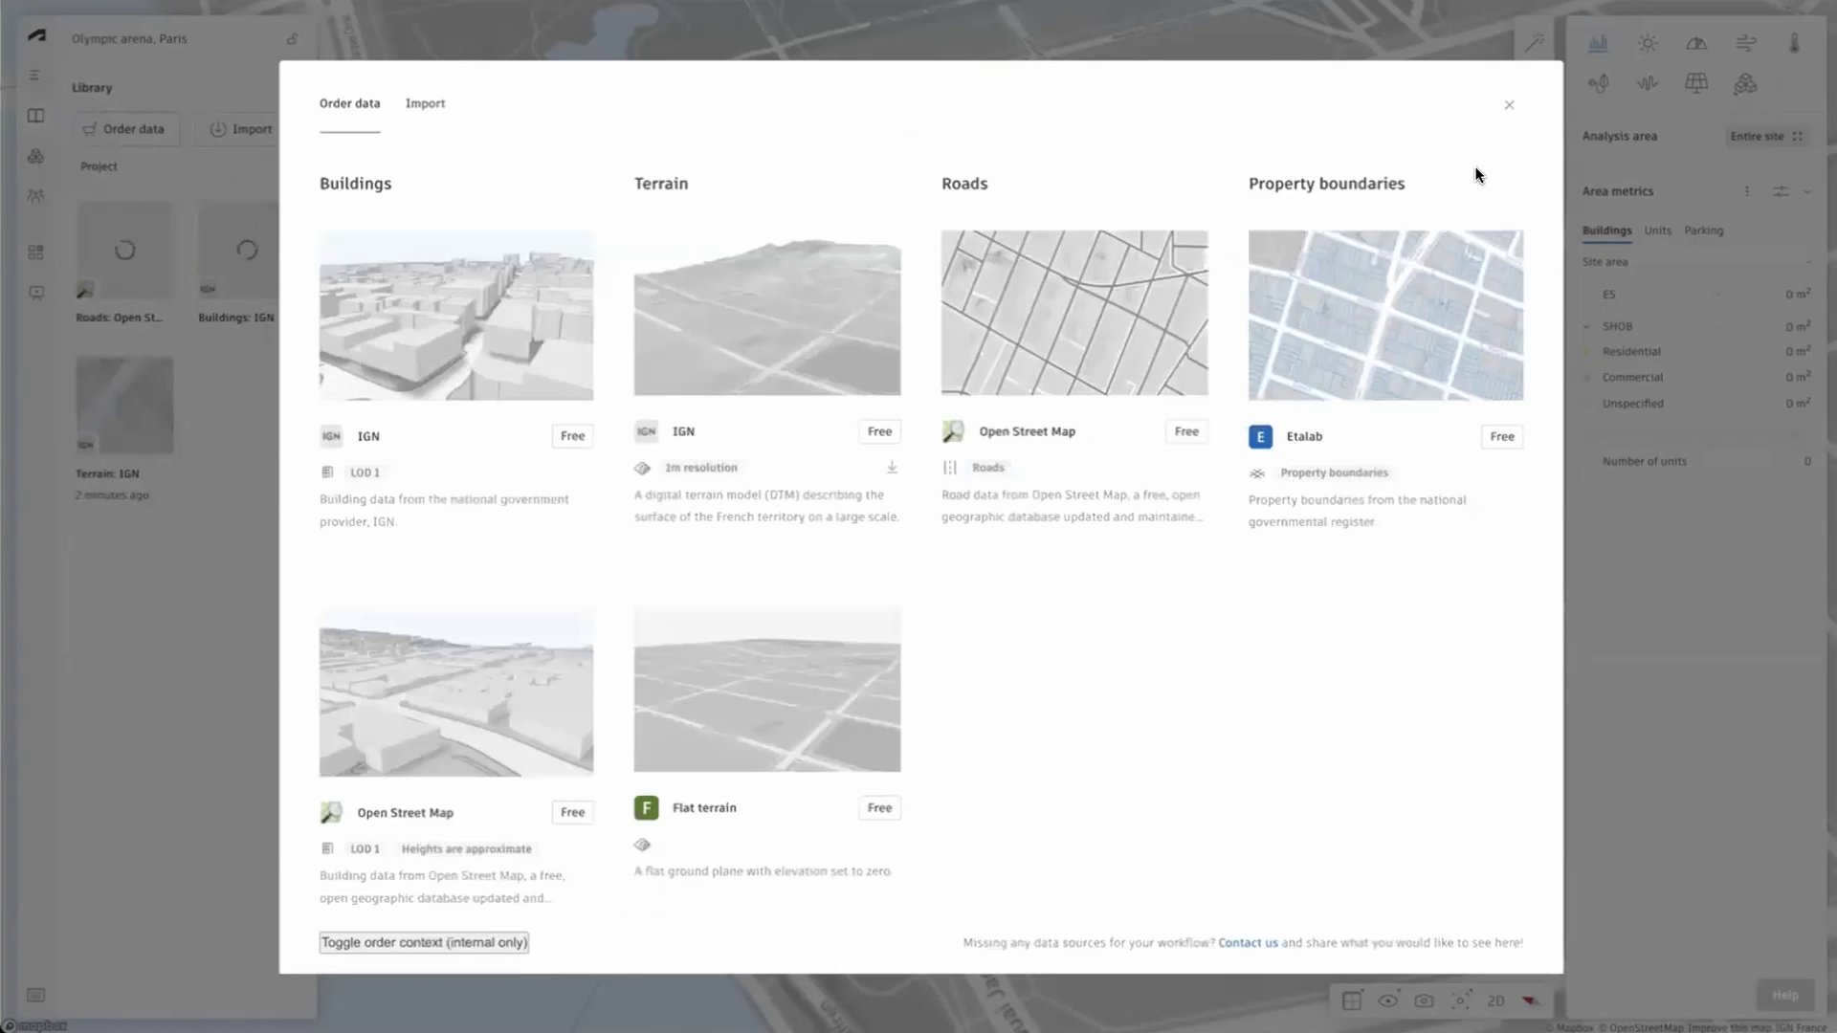
left_click(1419, 256)
left_click(1489, 176)
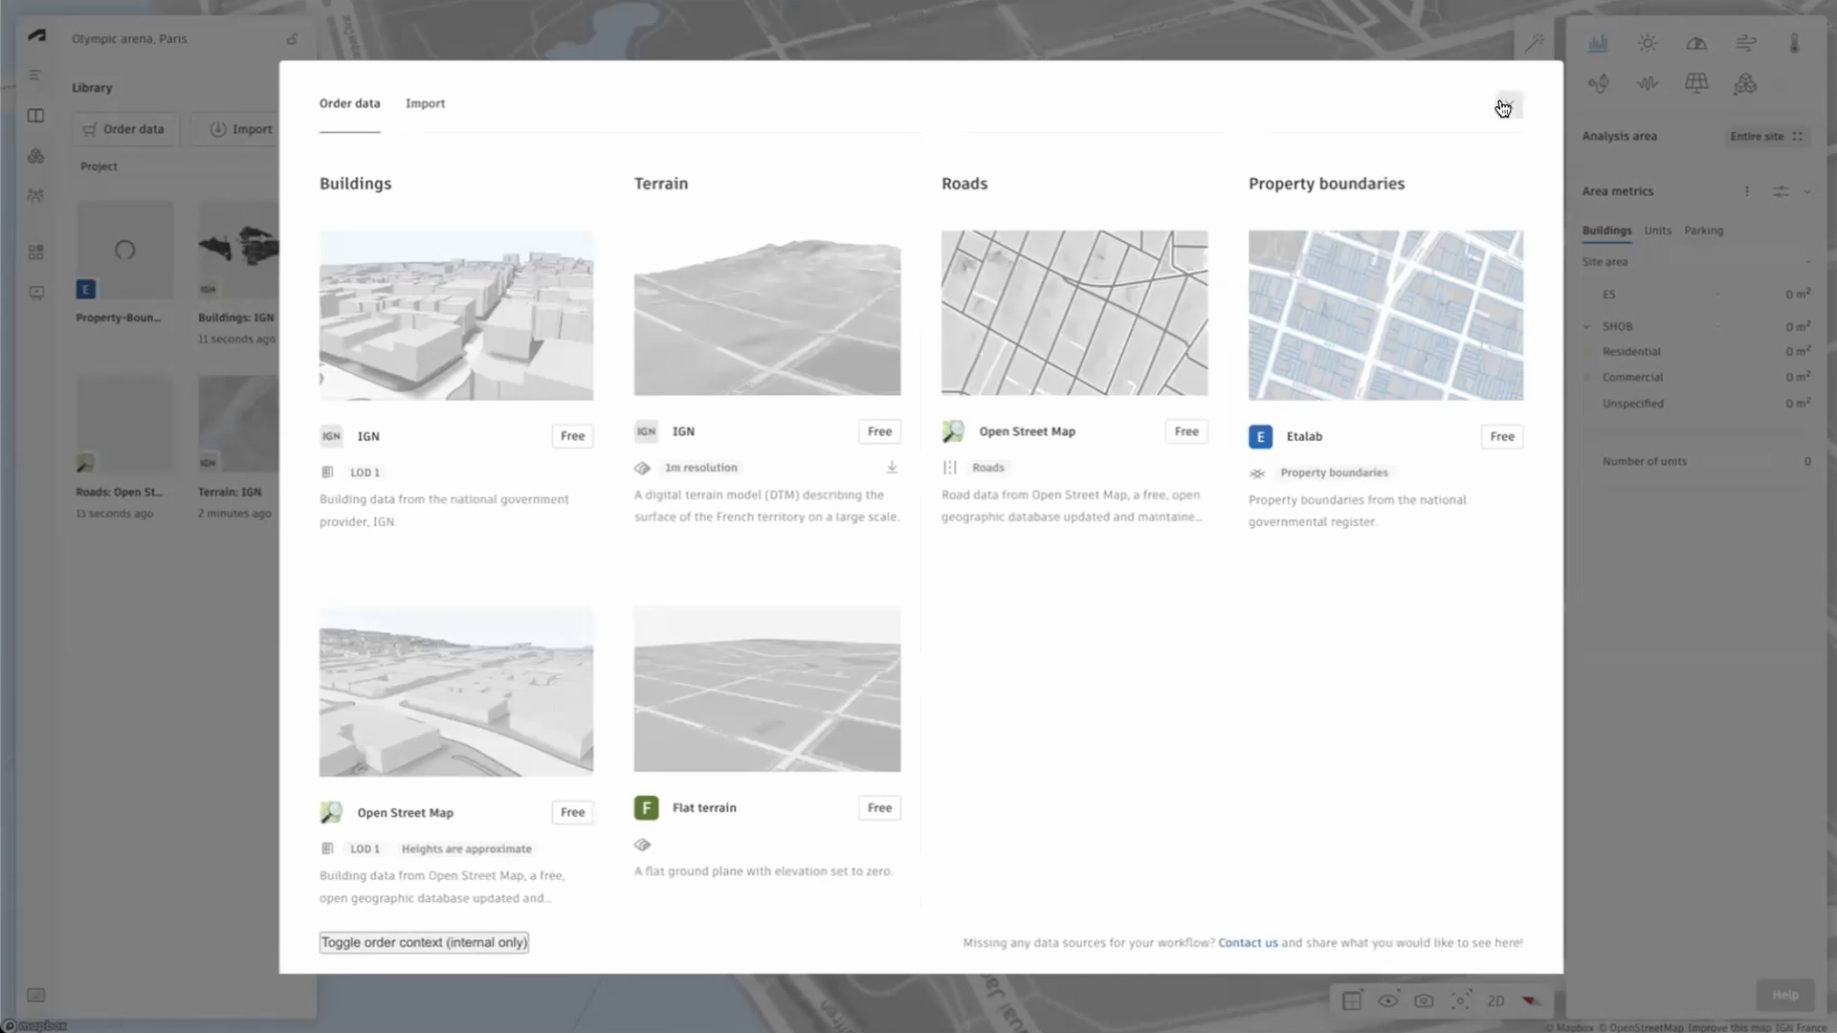
left_click(1504, 107)
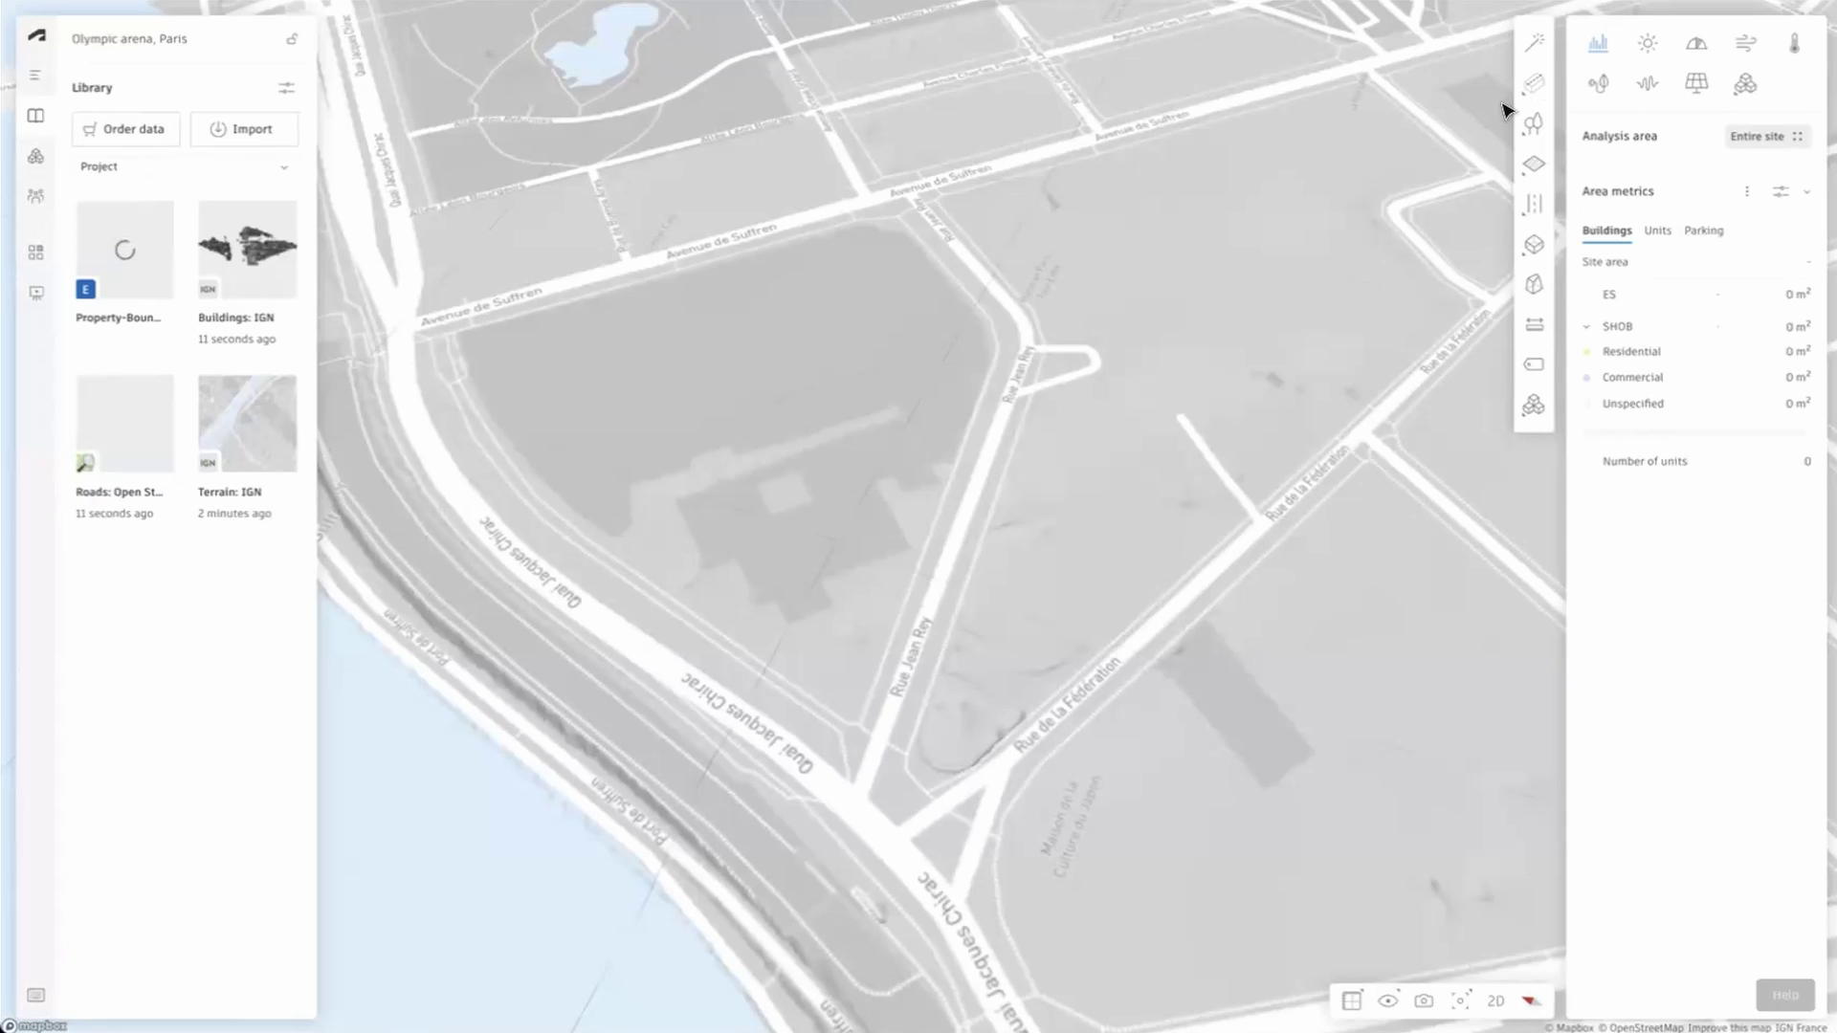
Step: Zoom out and back in on the Seine site, then orbit the view around it
scroll(939, 377, "down", 10)
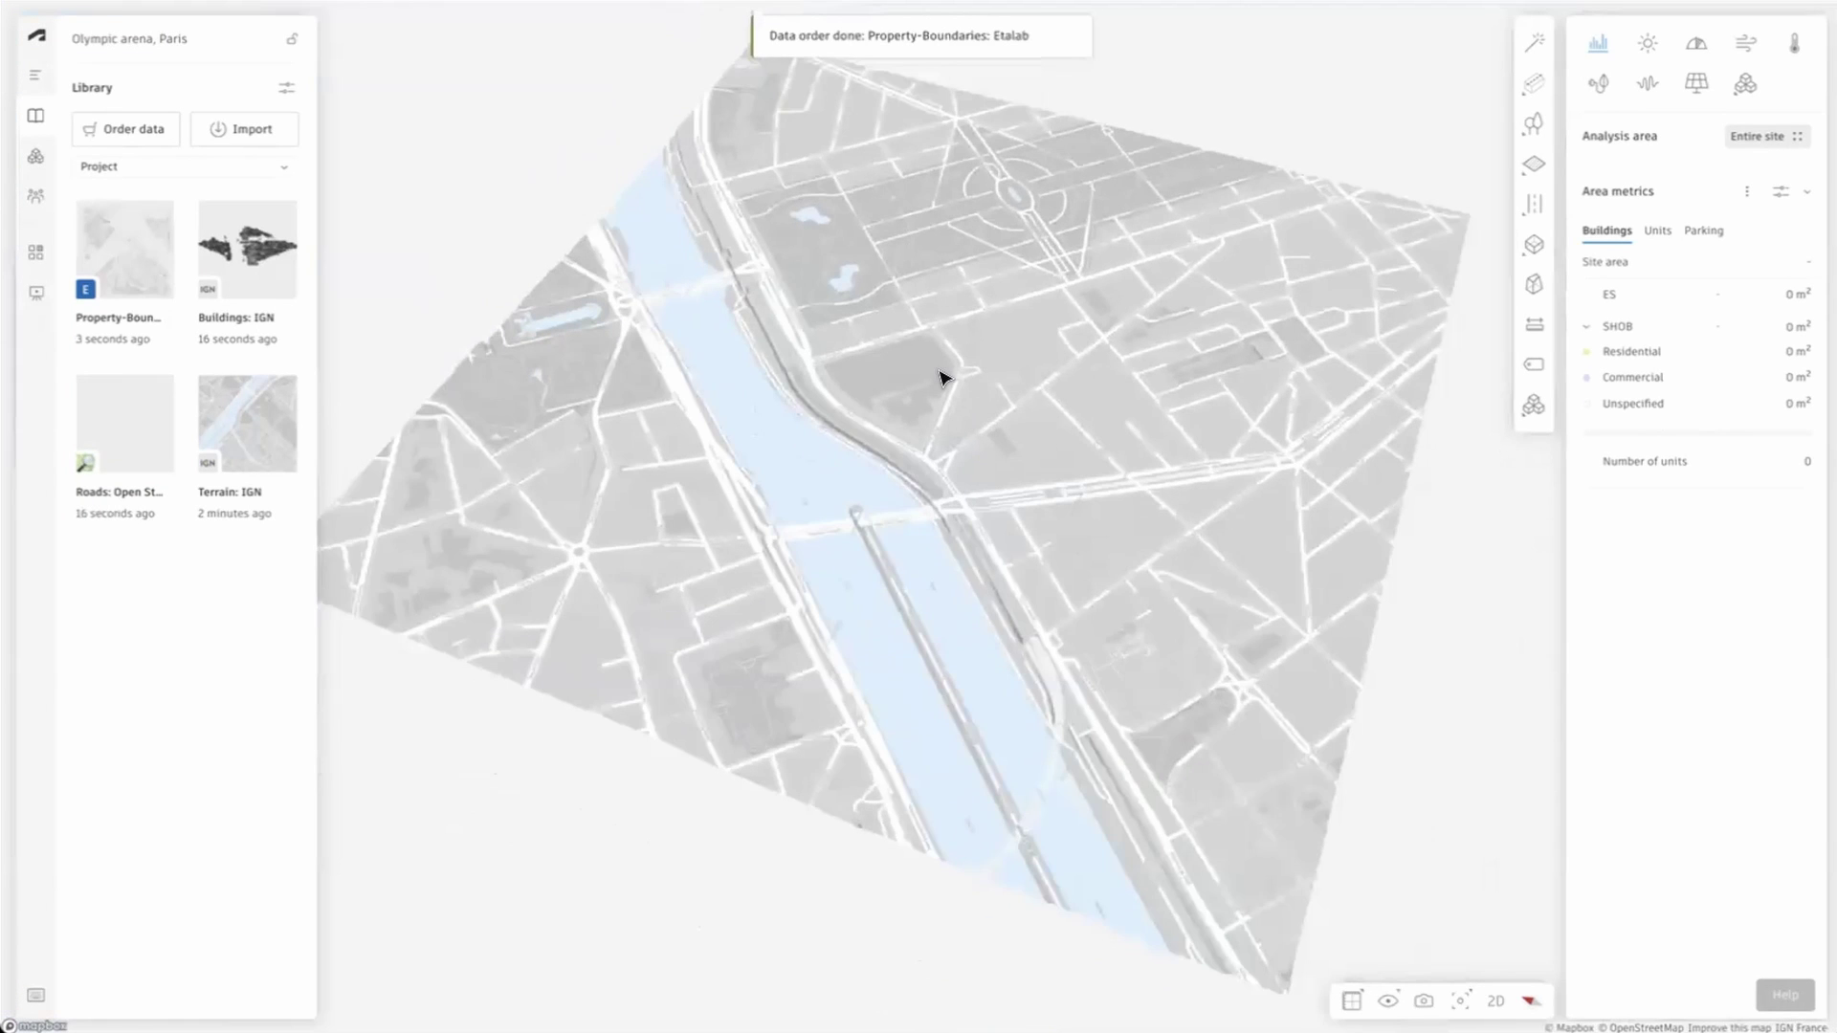
scroll(939, 377, "up", 5)
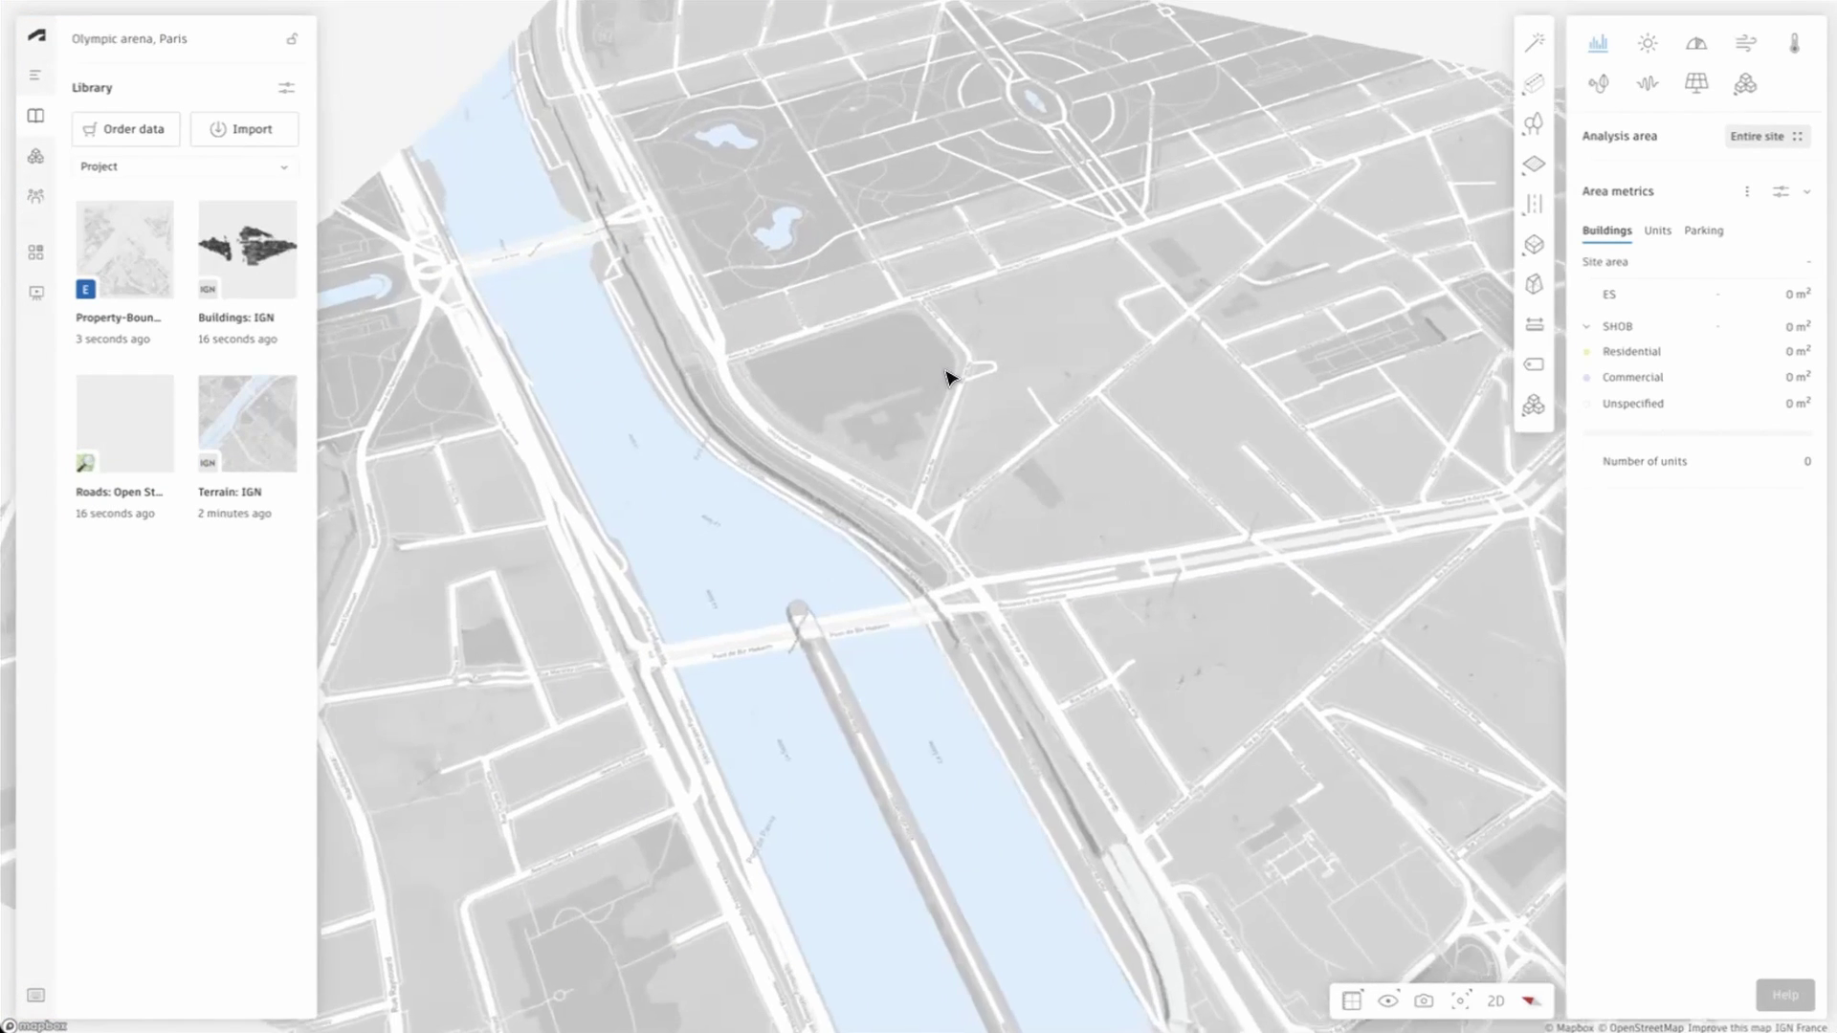
right_click_drag(995, 362, 889, 386)
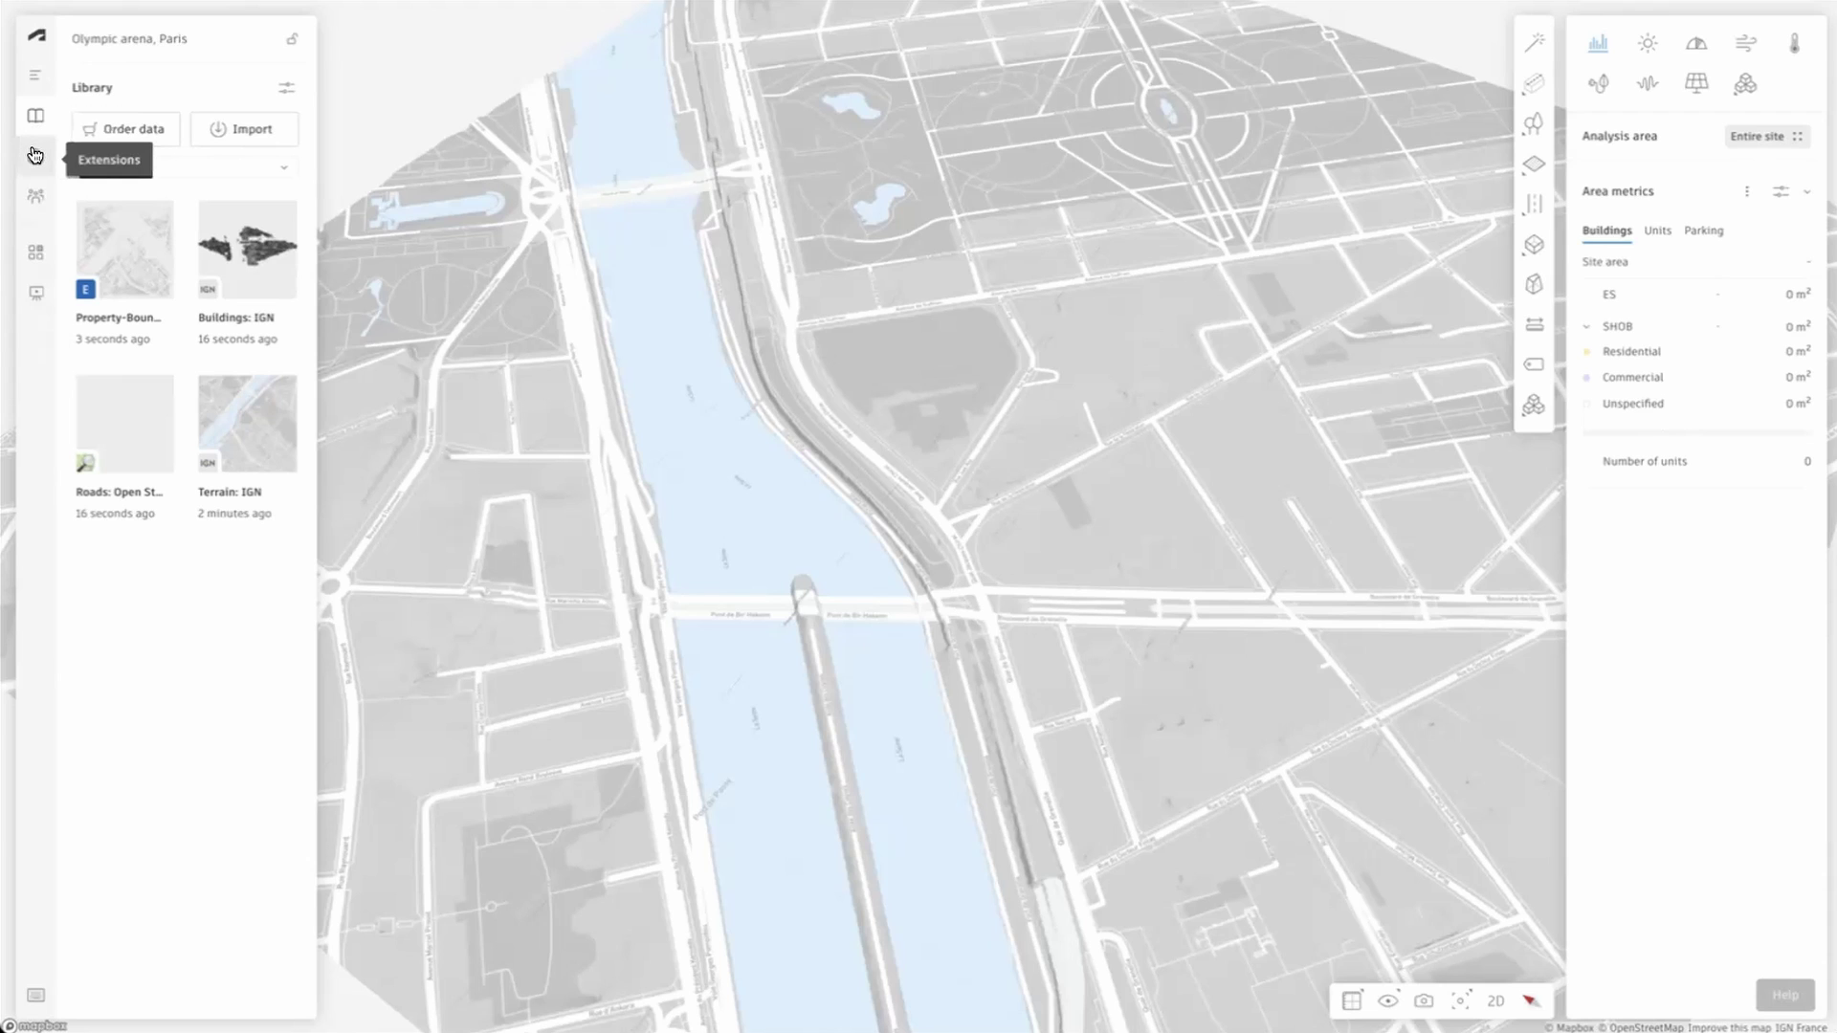
mouse_move(34, 155)
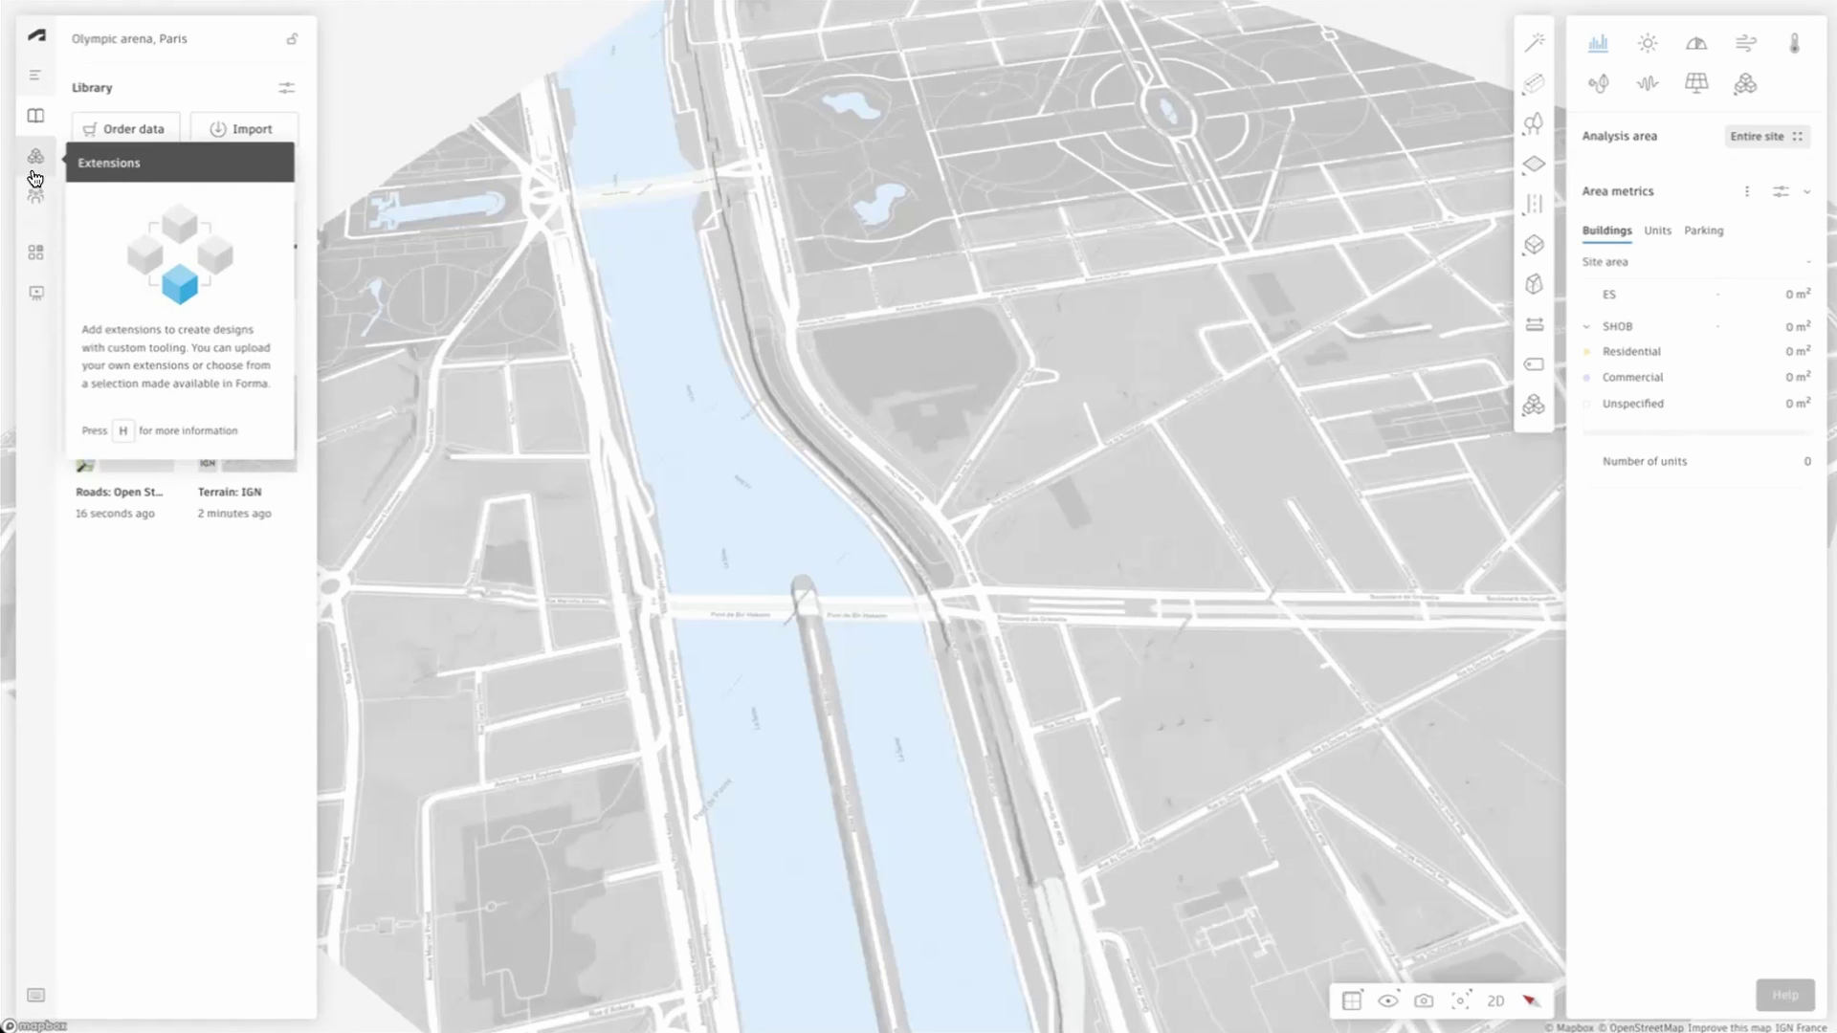
mouse_move(34, 194)
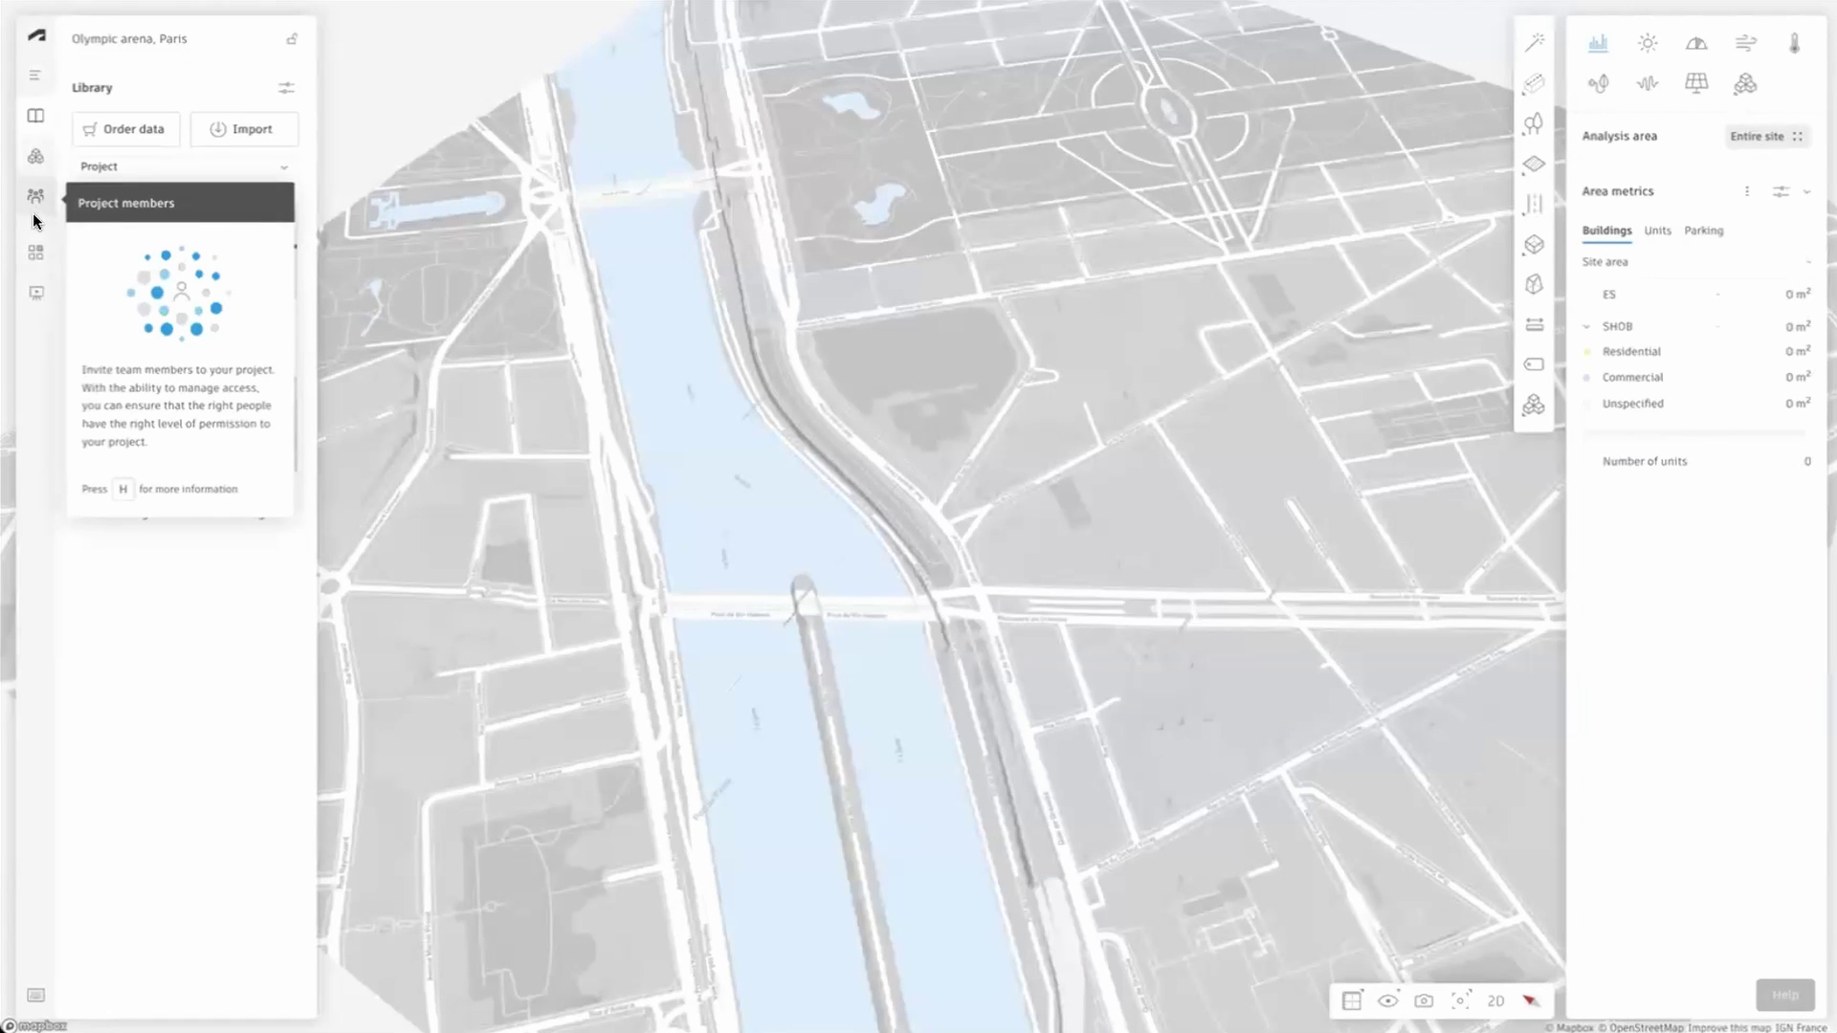
mouse_move(35, 251)
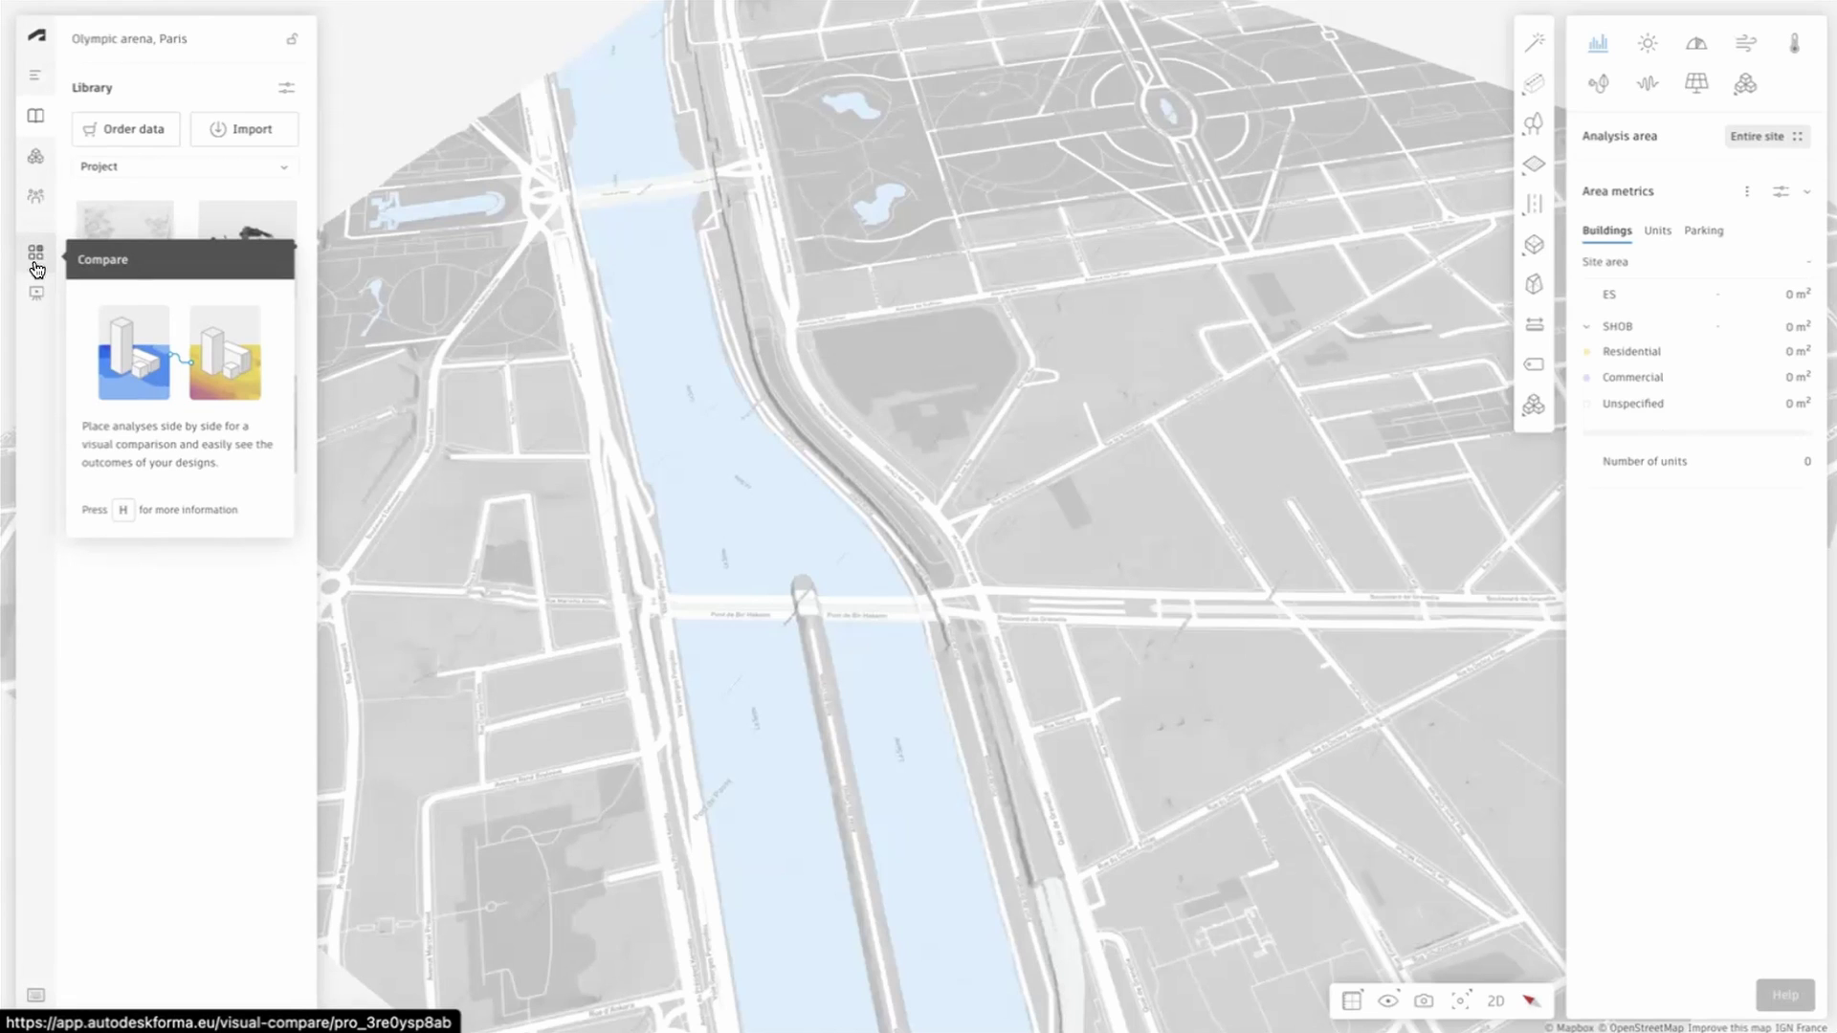
mouse_move(36, 289)
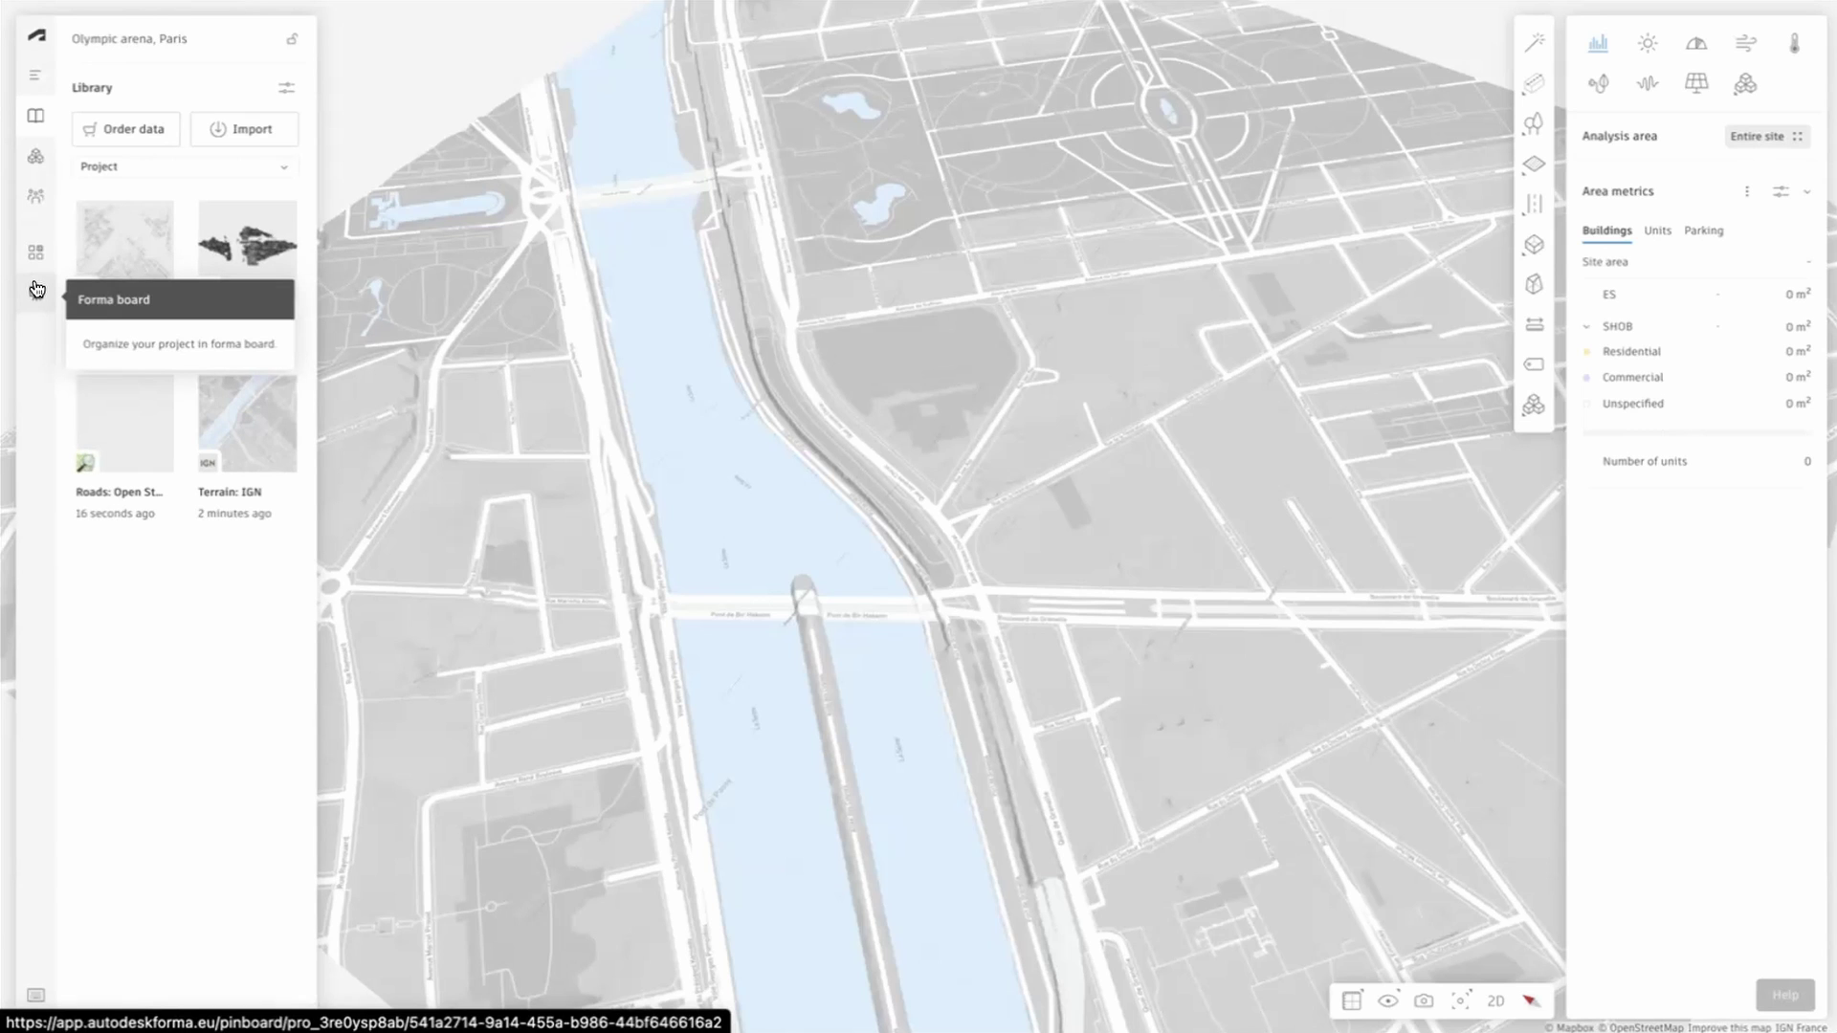
mouse_move(31, 113)
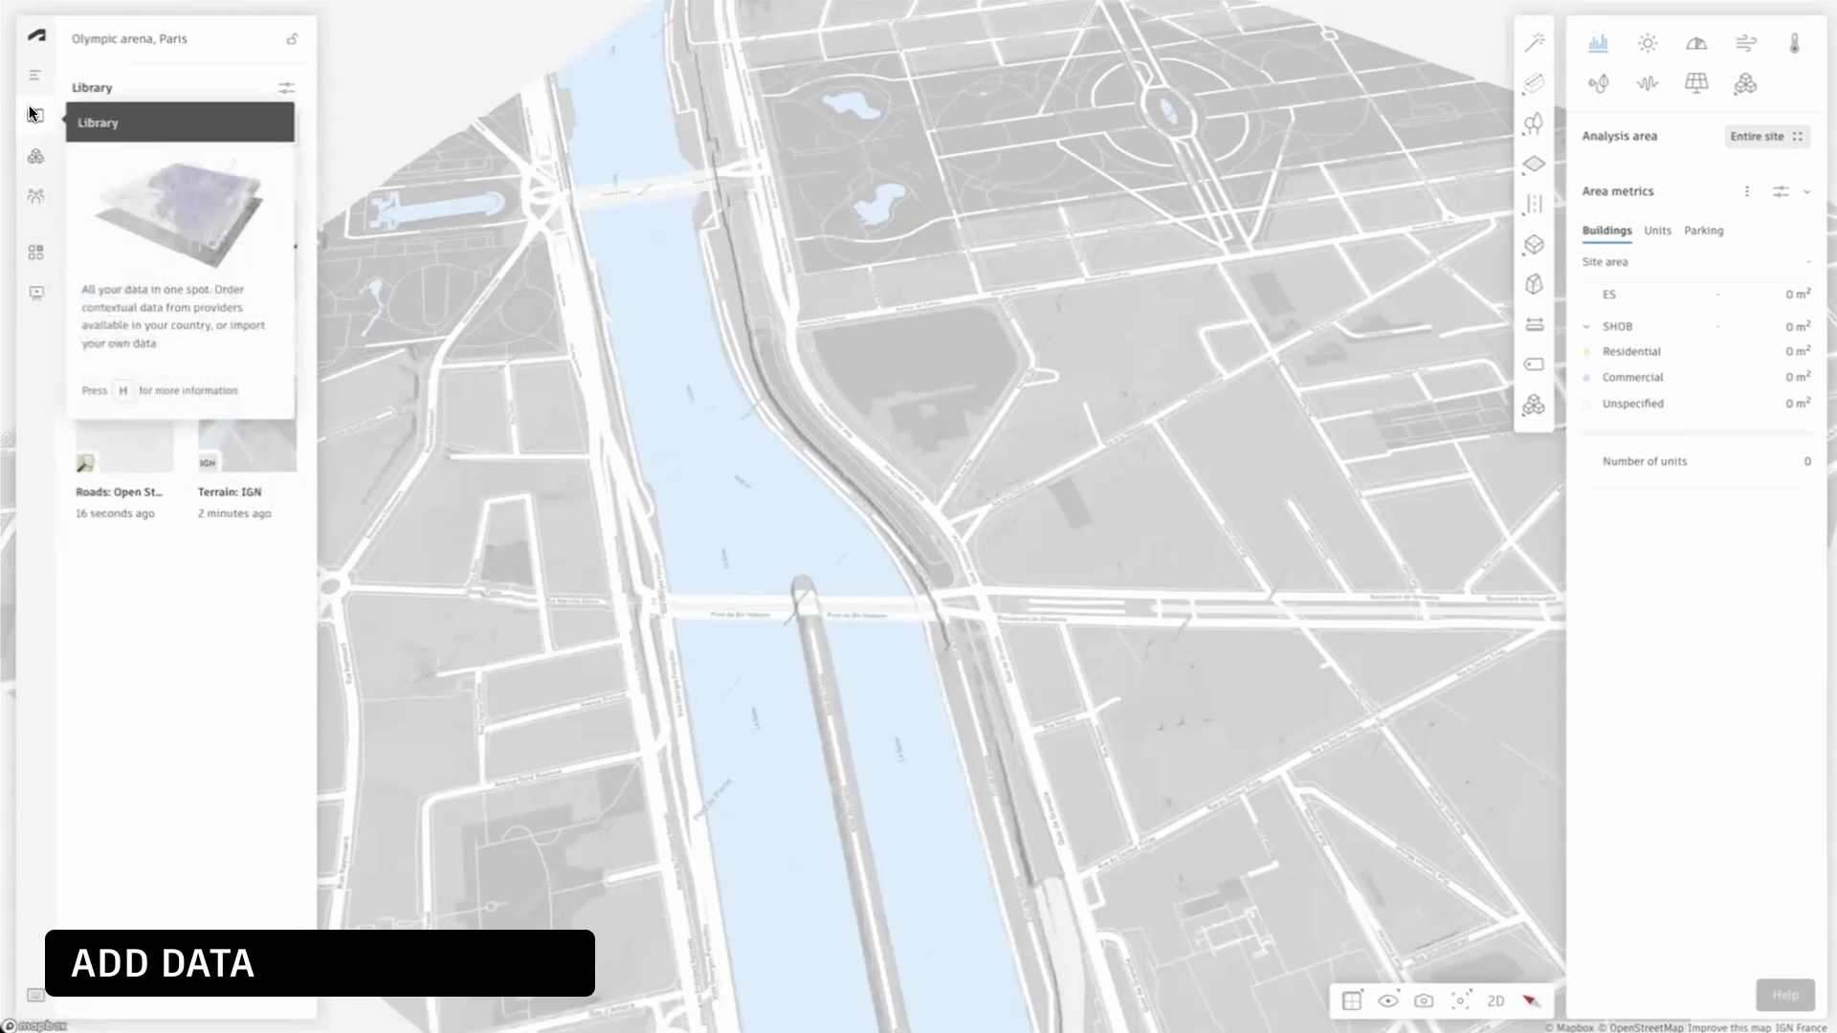
Step: Add the 1201 Etalab property boundaries and 355 OpenStreetMap road geometries to the base
mouse_move(102, 237)
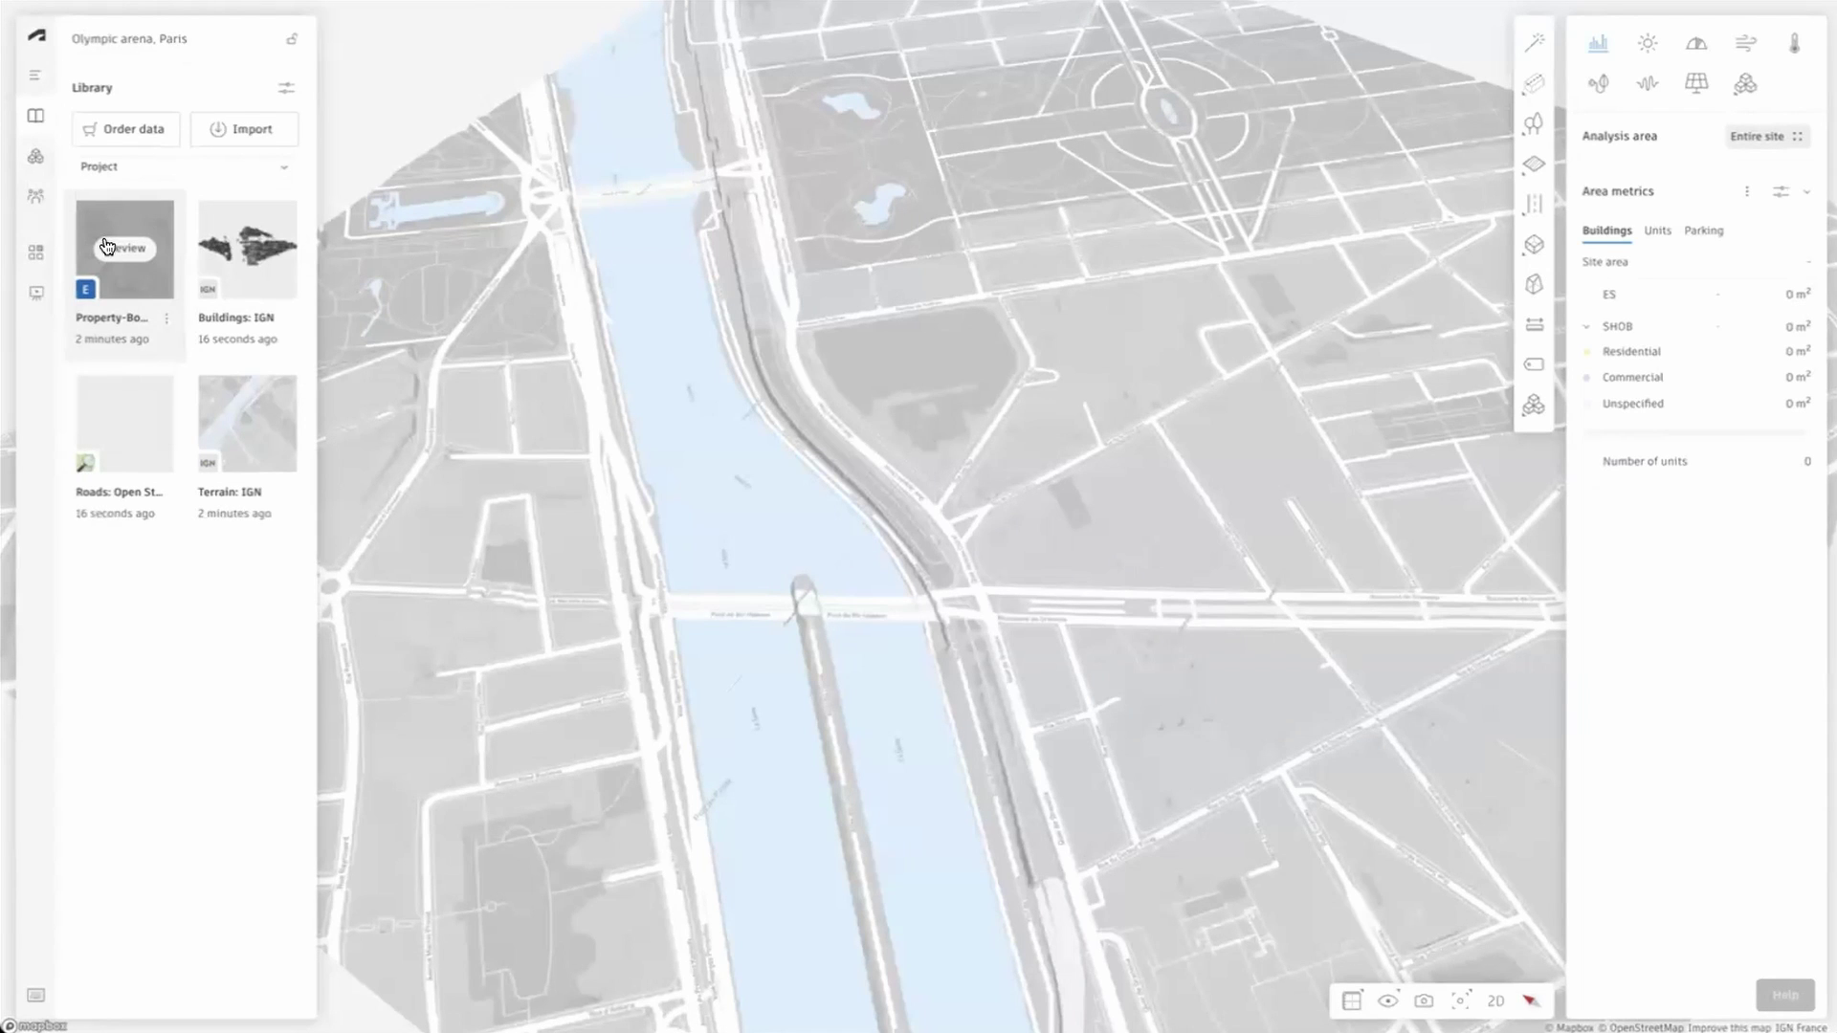
left_click(105, 246)
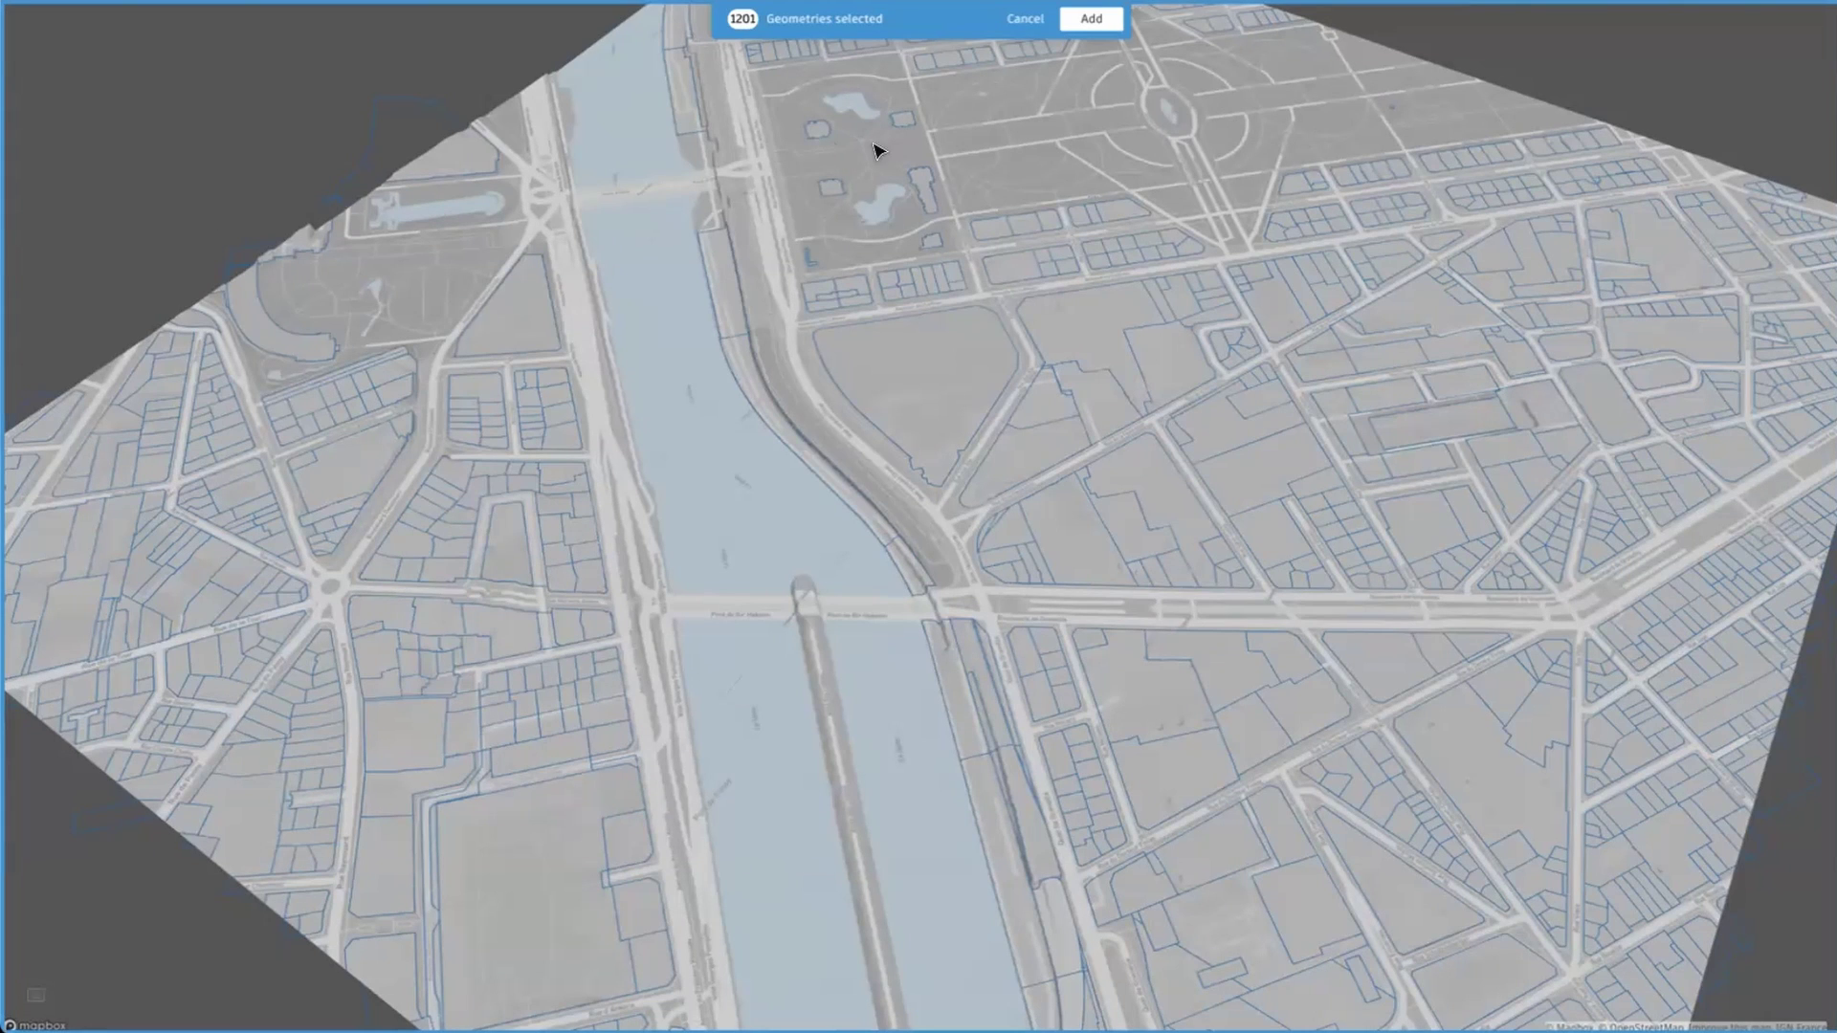
left_click(1089, 19)
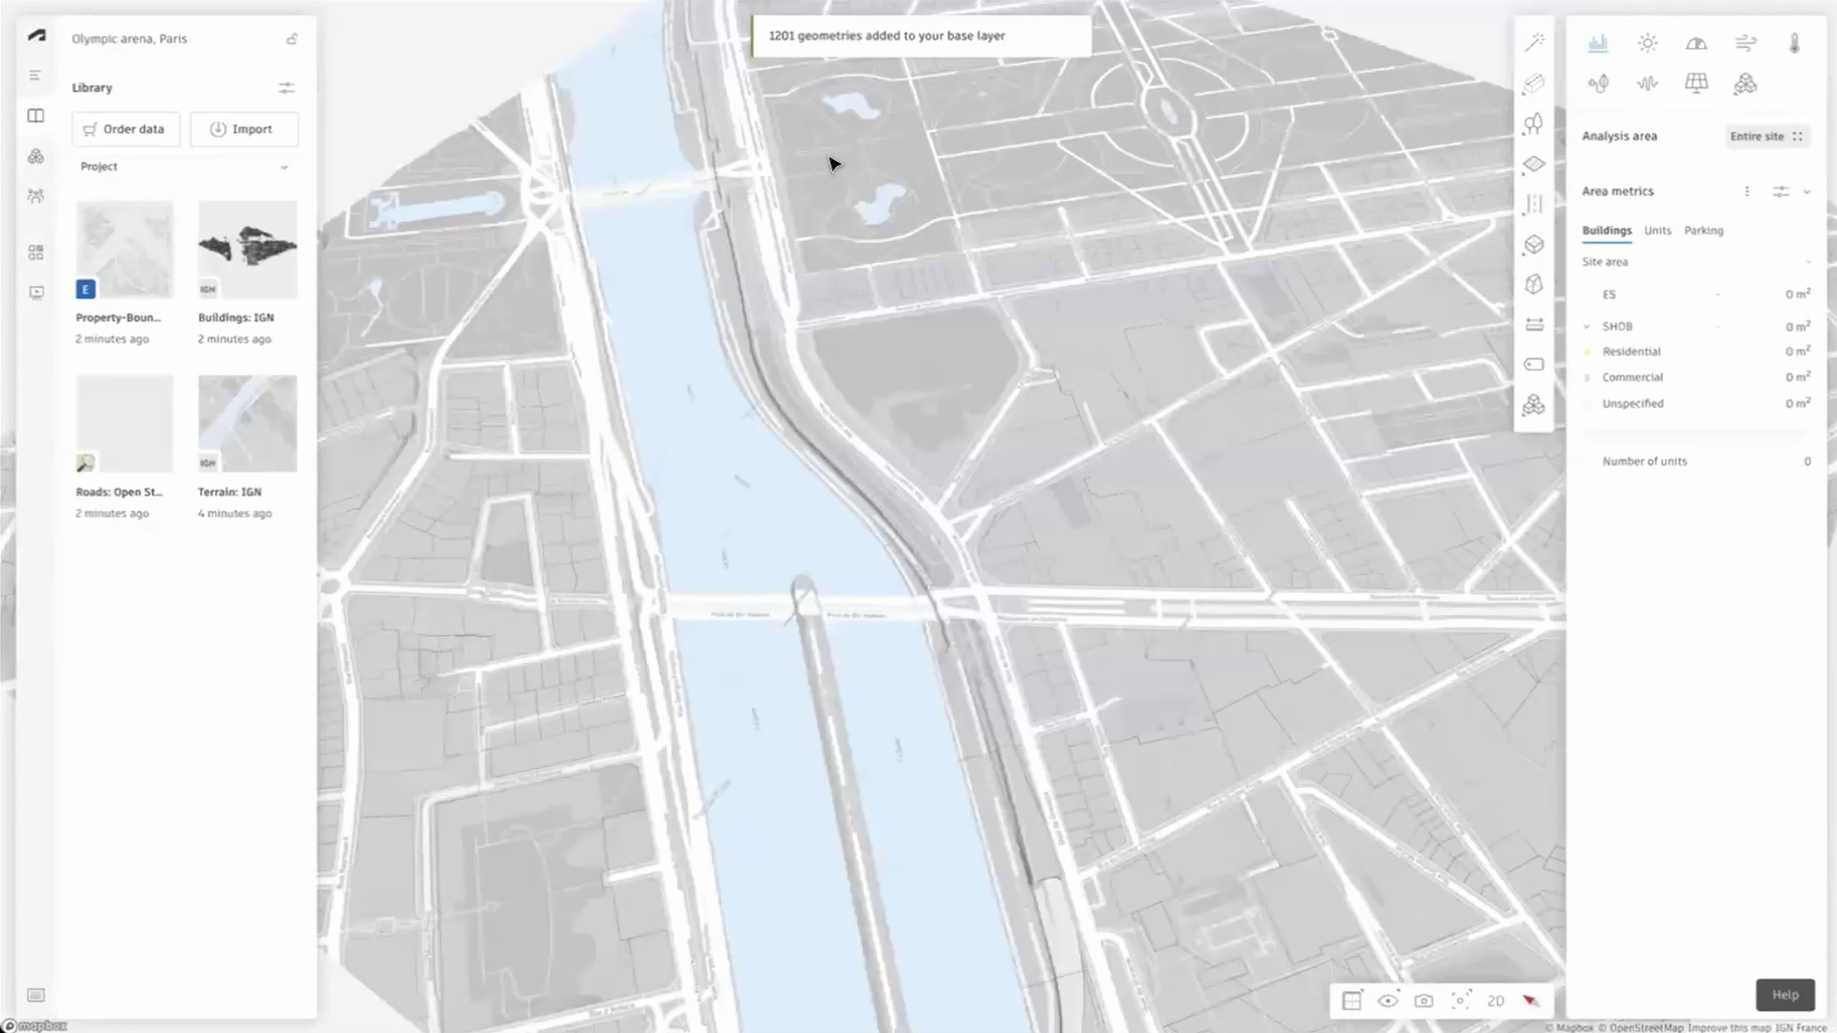
left_click(225, 278)
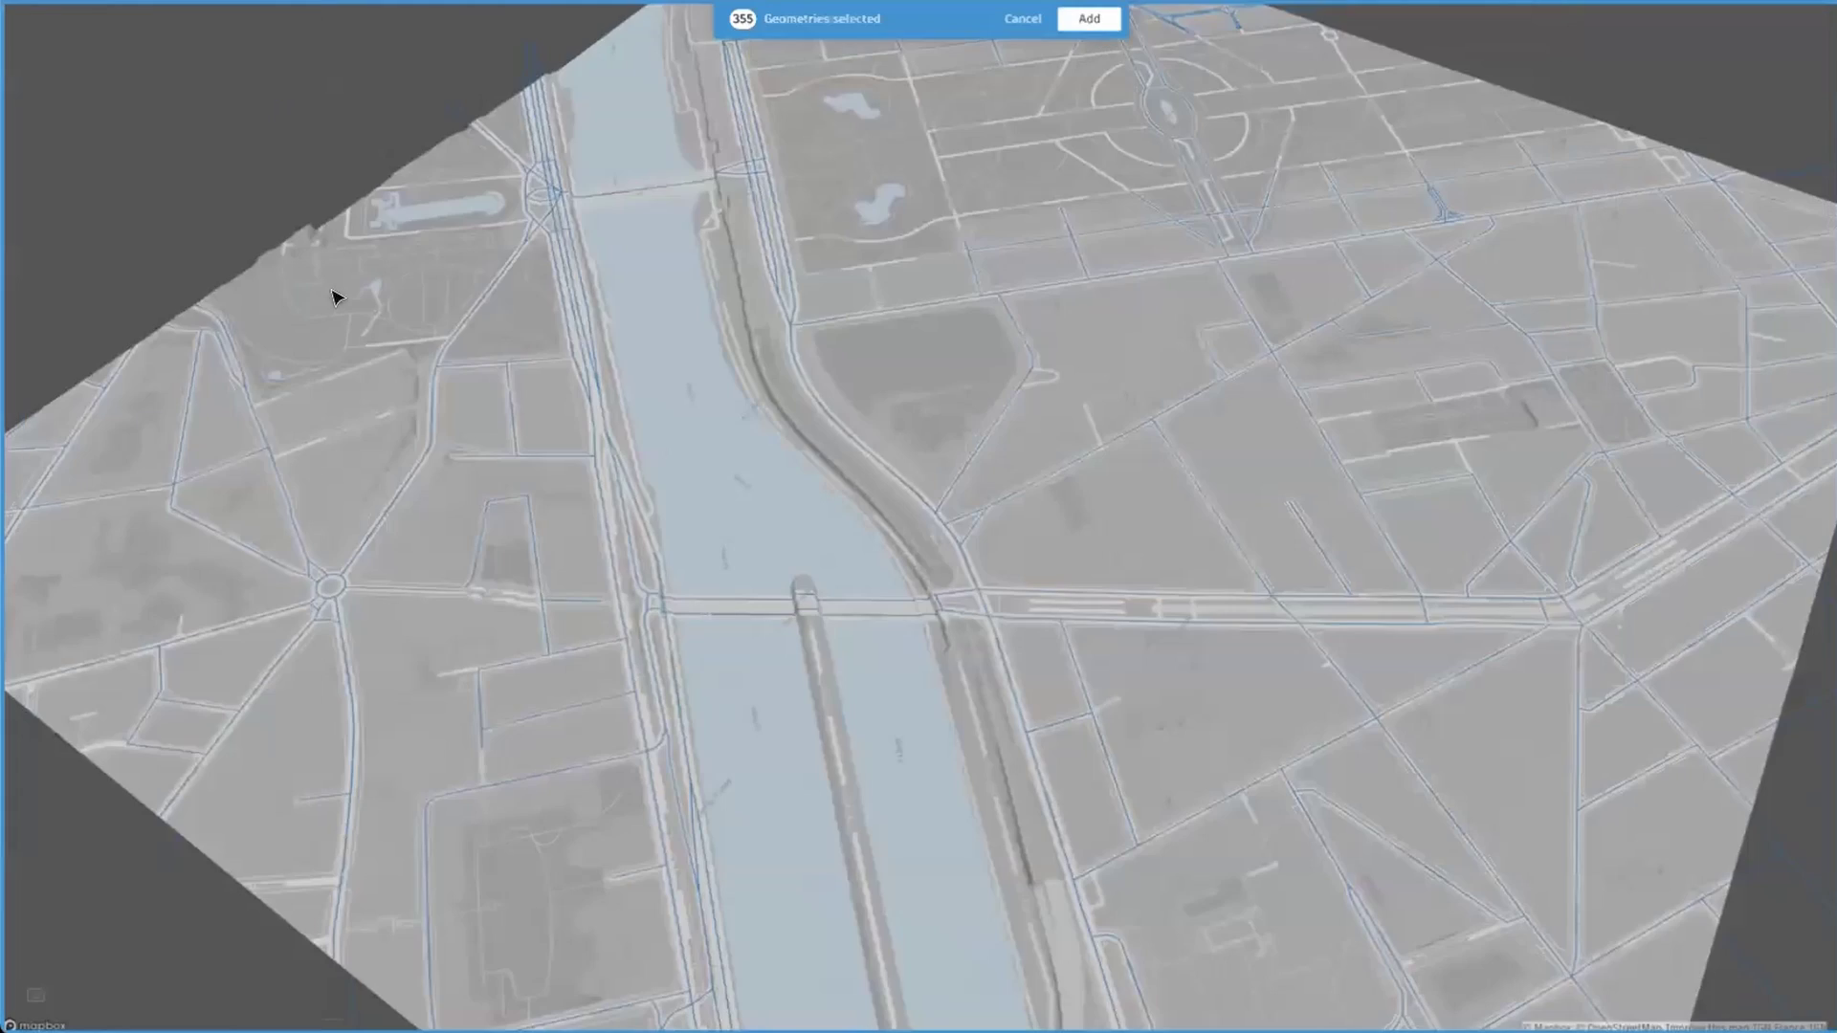
left_click(1089, 19)
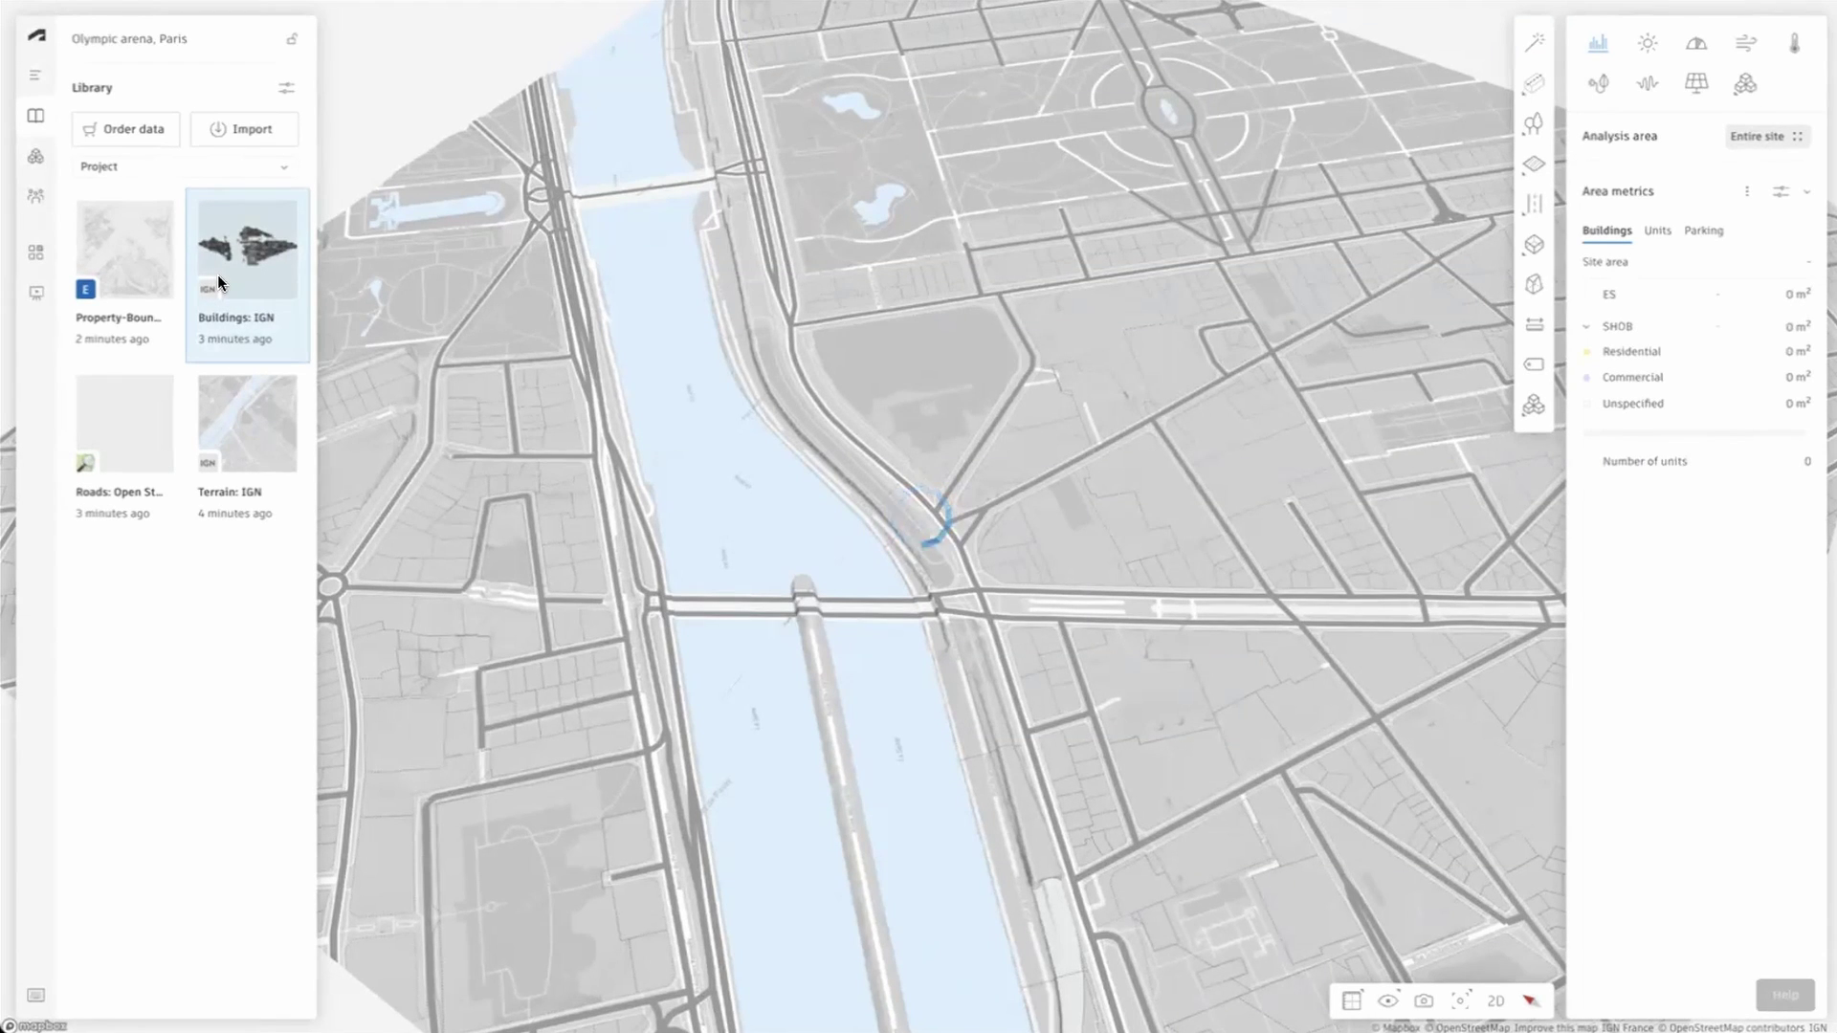
Step: Try partial IGN building selections, then reselect all 2096 buildings with Ctrl+I and add them
left_click(225, 286)
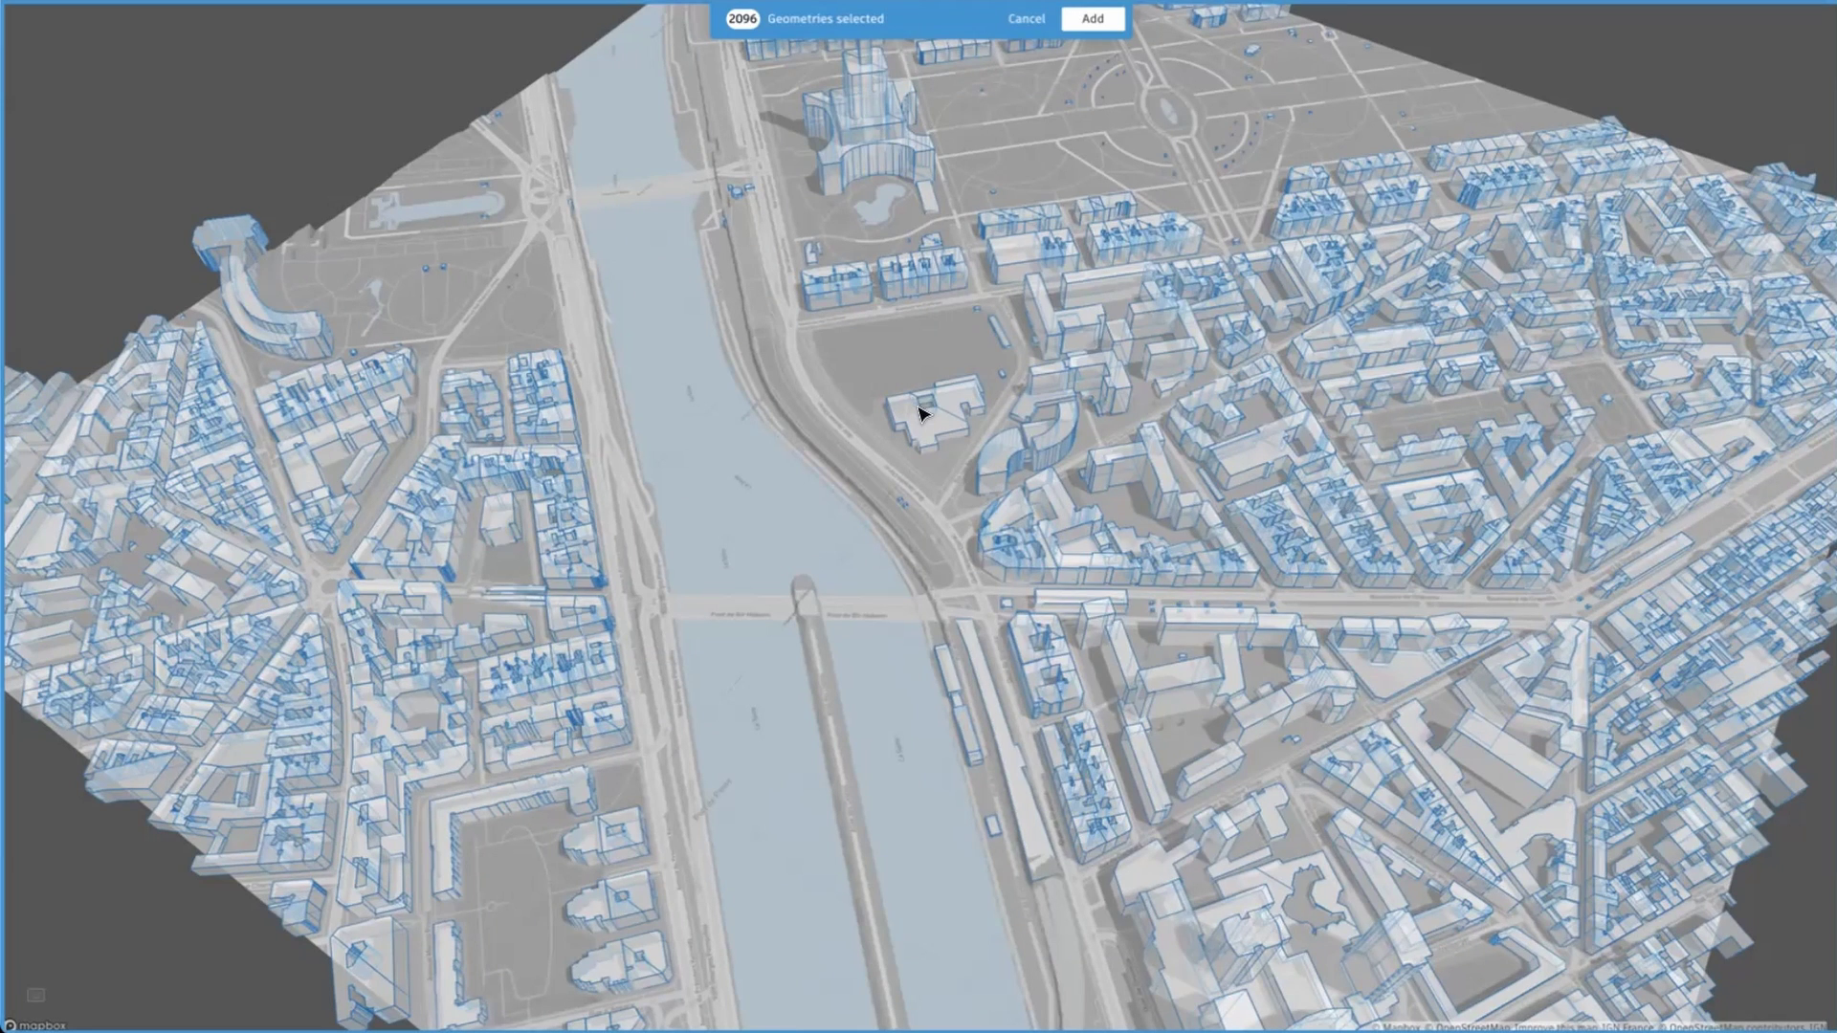
left_click(948, 392)
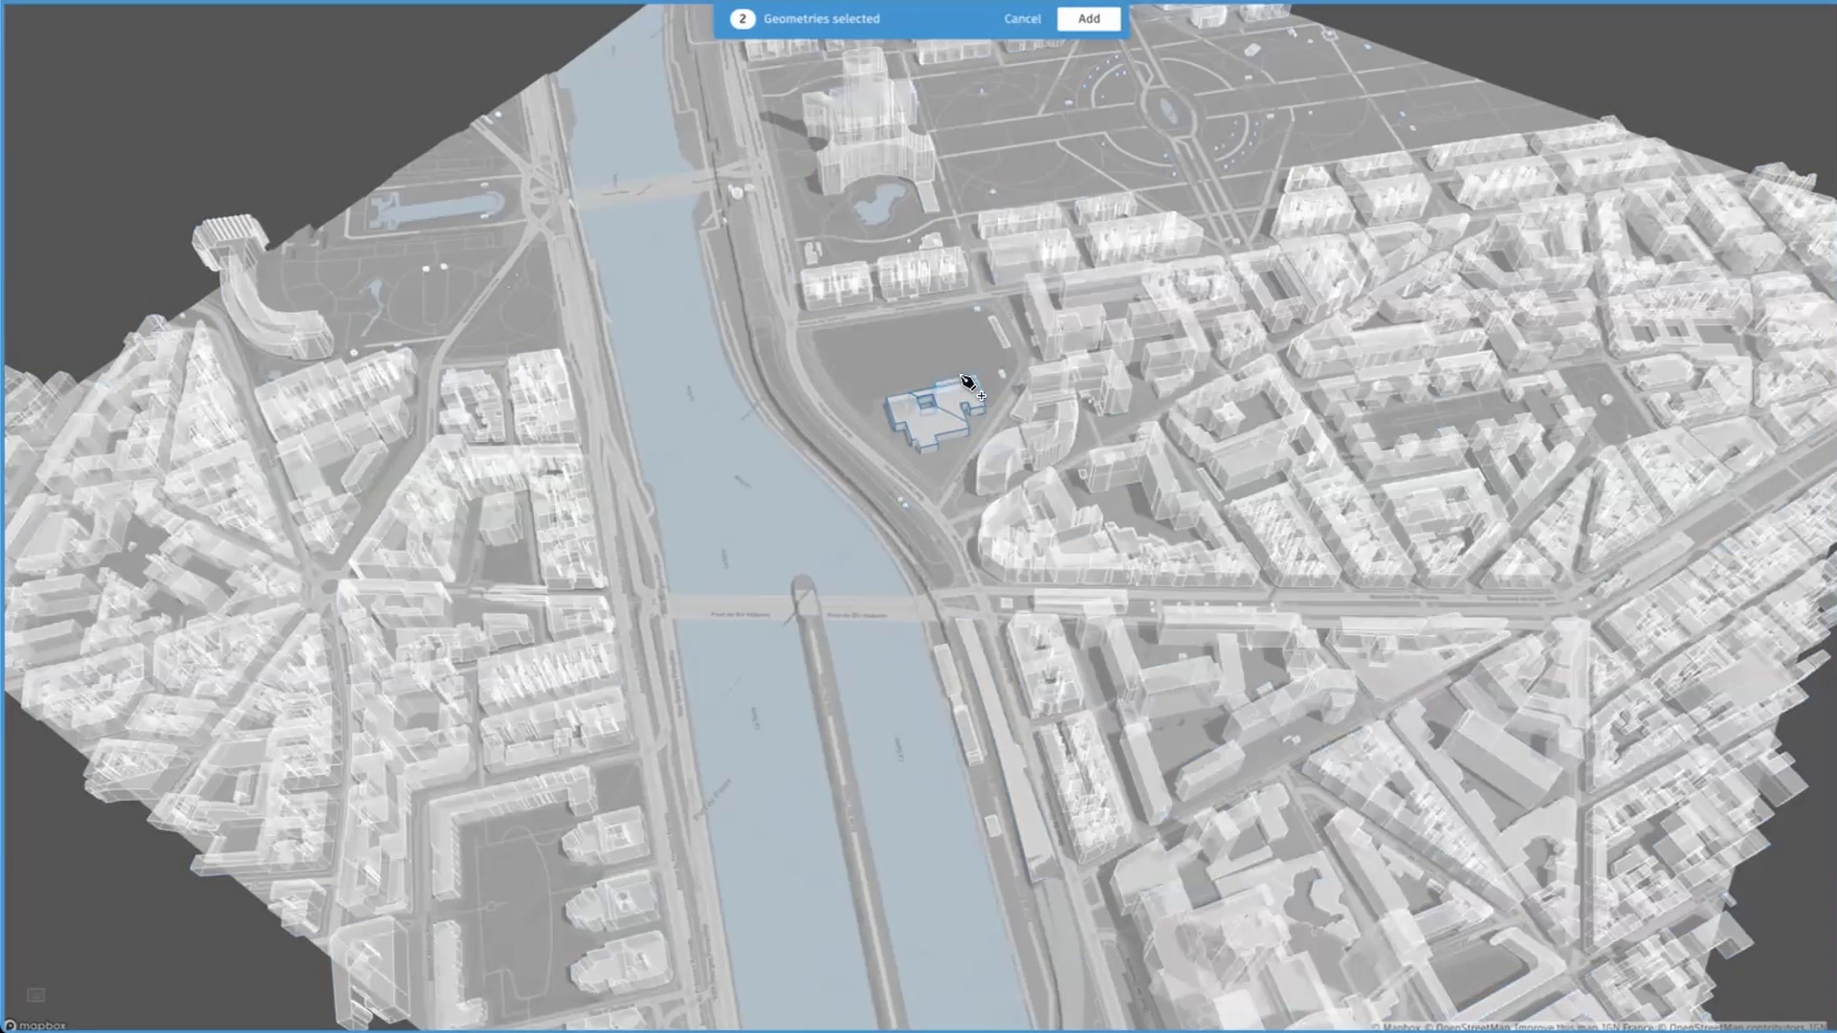
left_click(967, 383)
left_click(1005, 376)
left_click(840, 279)
left_click_drag(1022, 423, 1171, 582)
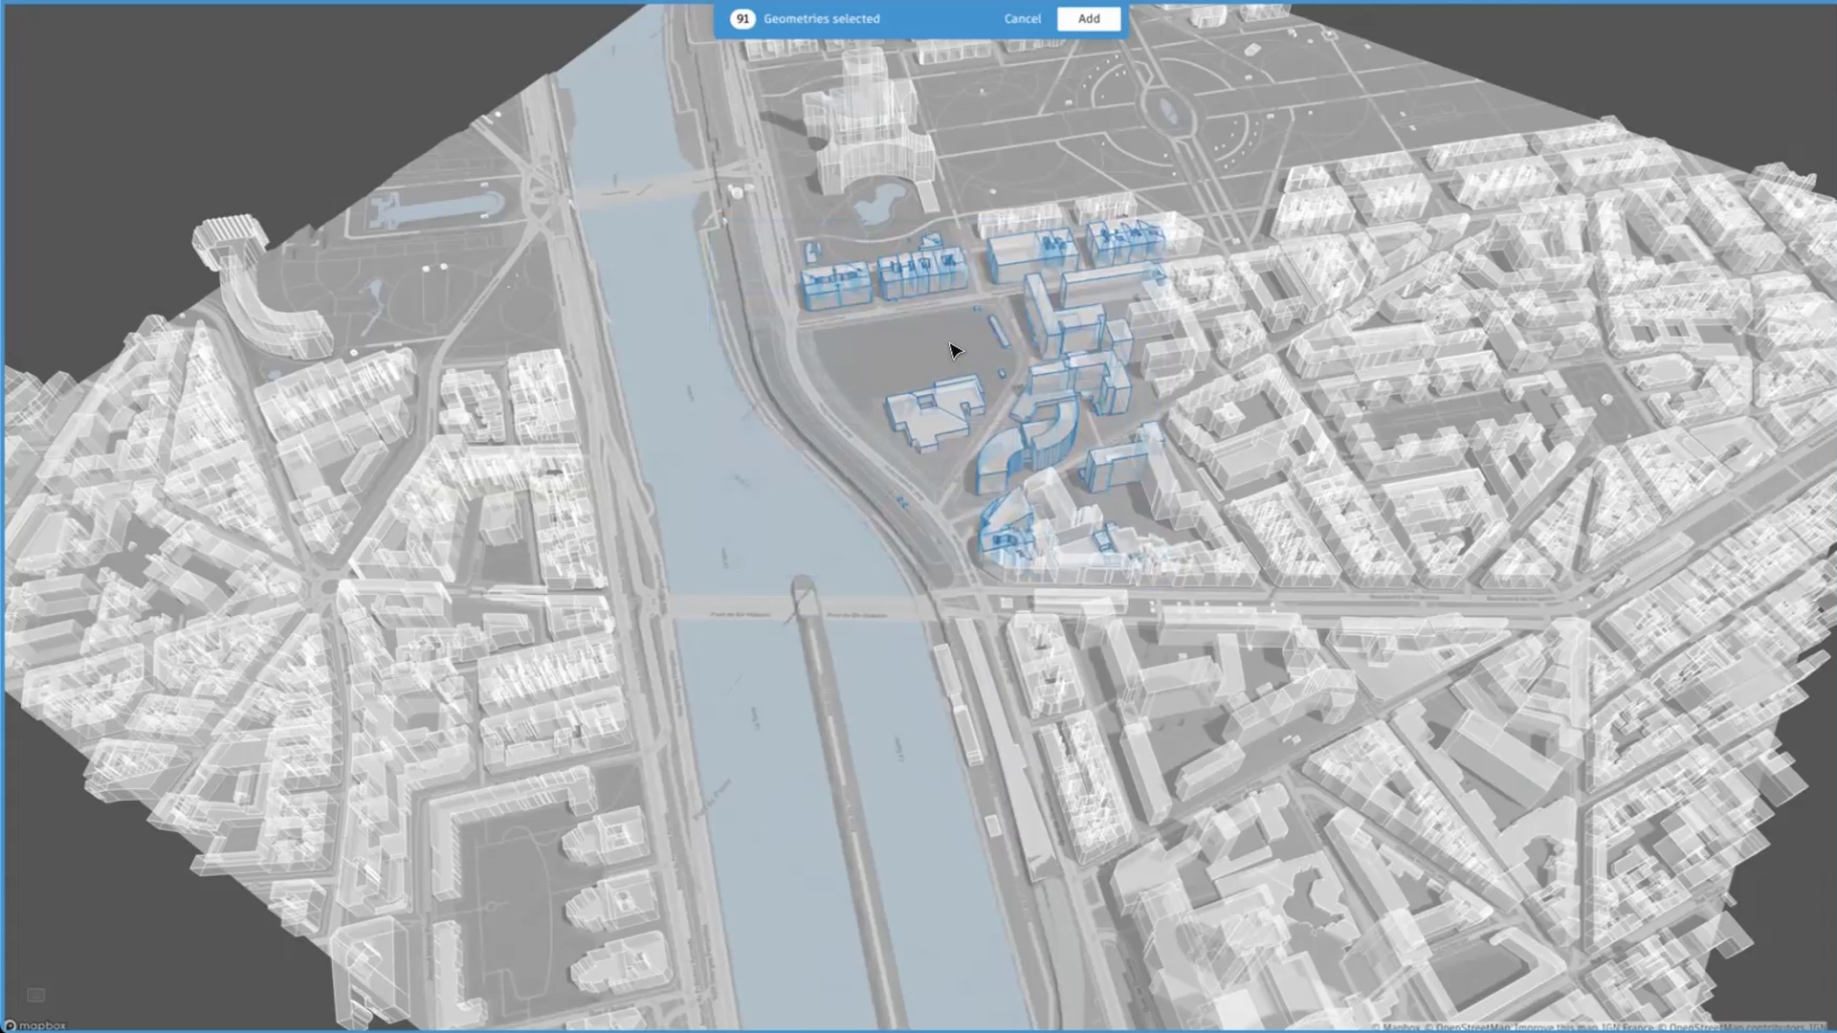
key("ctrl+i")
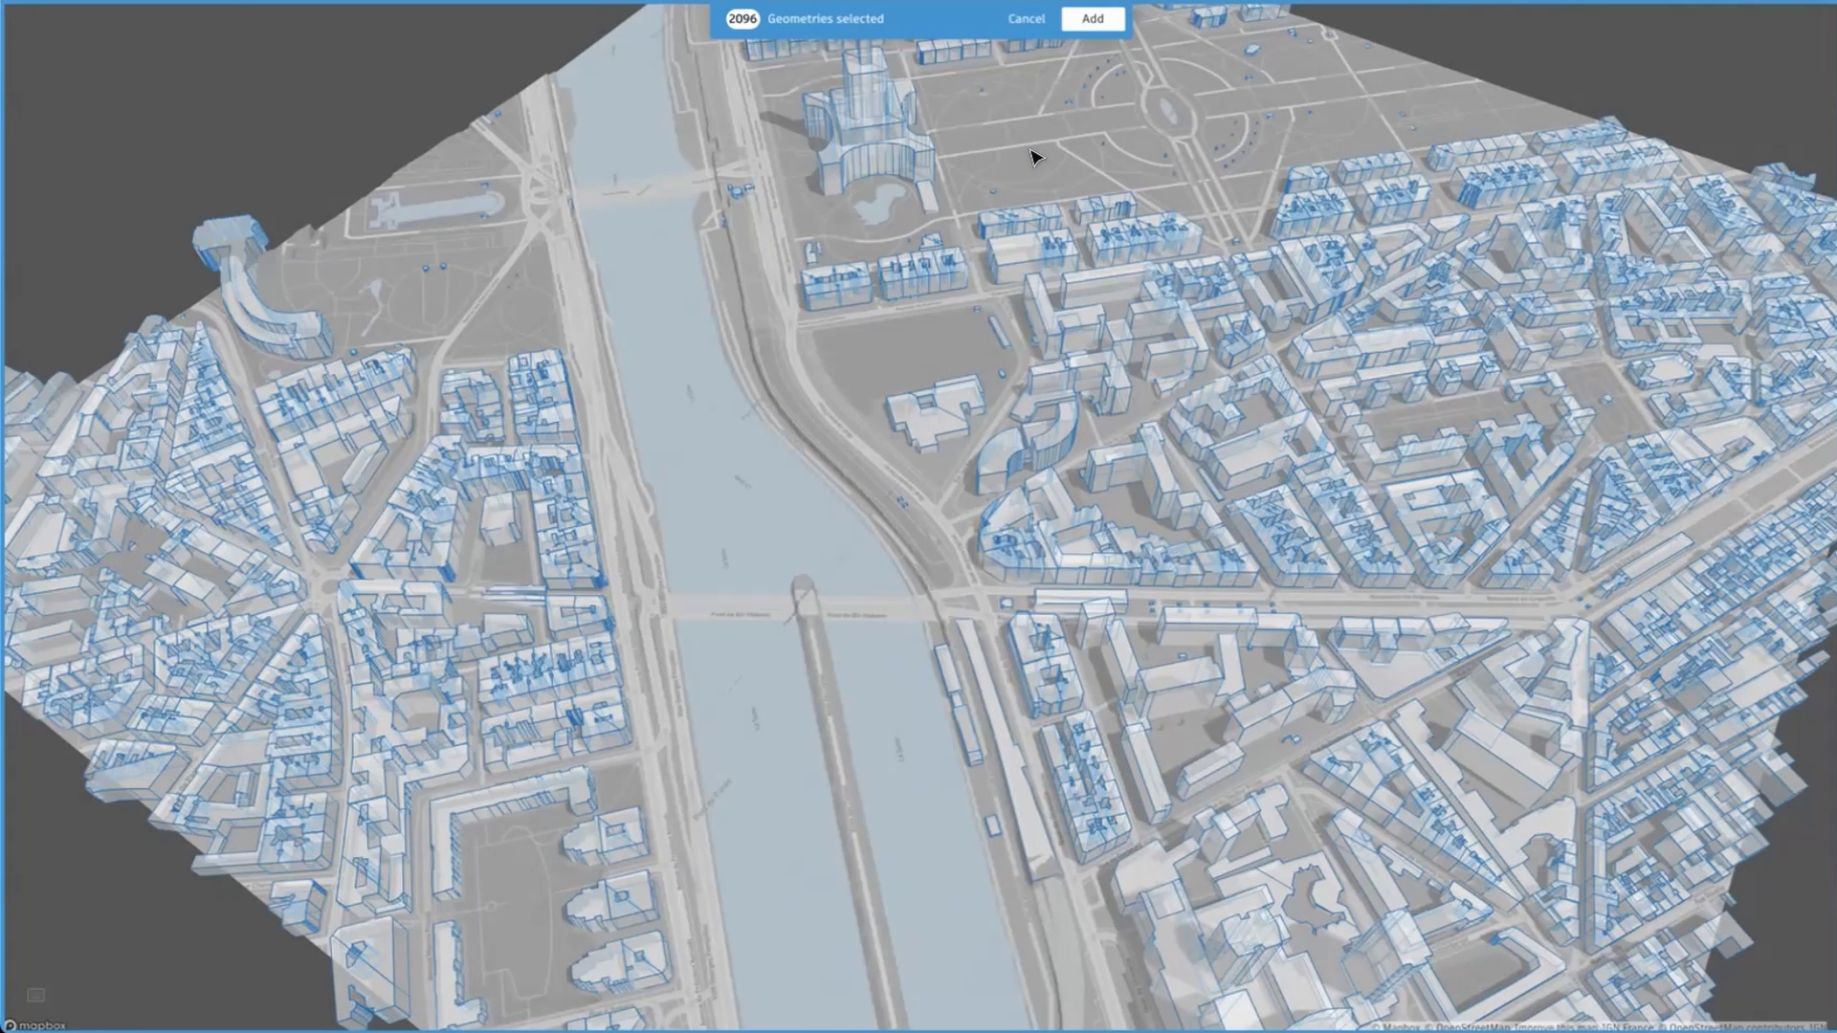
left_click(1092, 19)
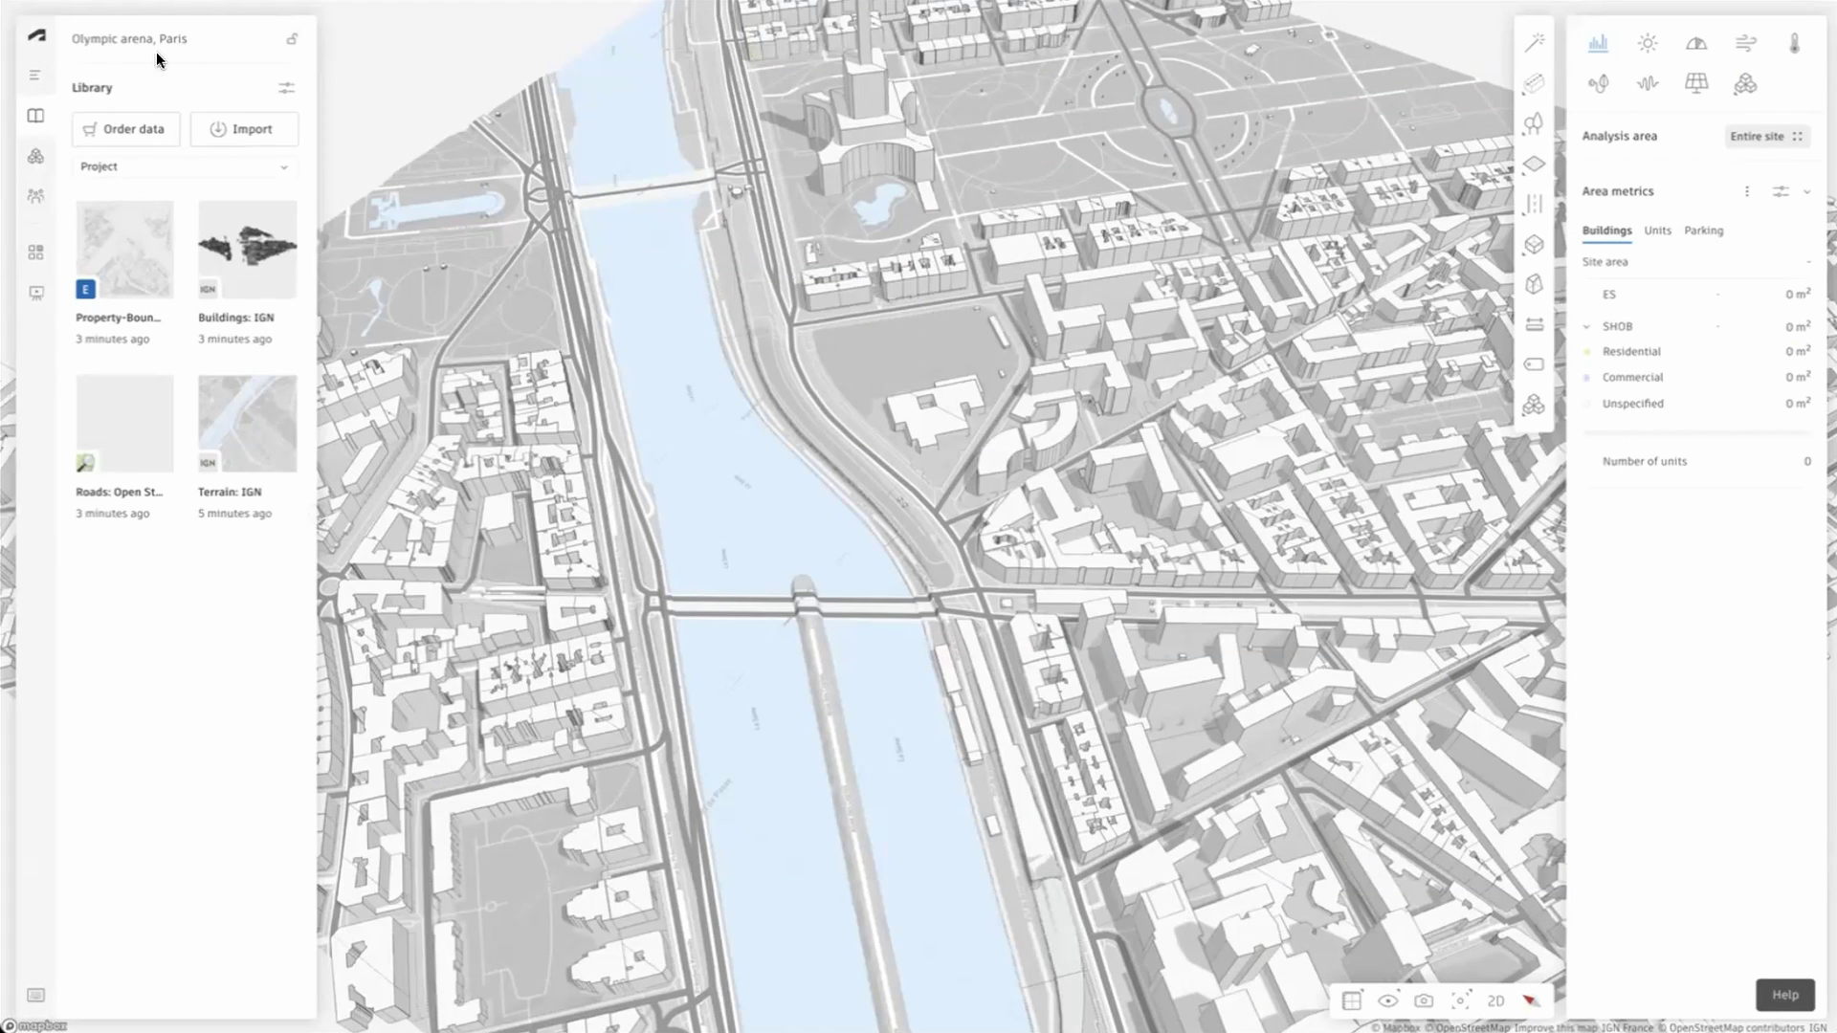
Step: Show Proposal 1's layers in the Navigator and inspect the building on the riverside lot
left_click(37, 80)
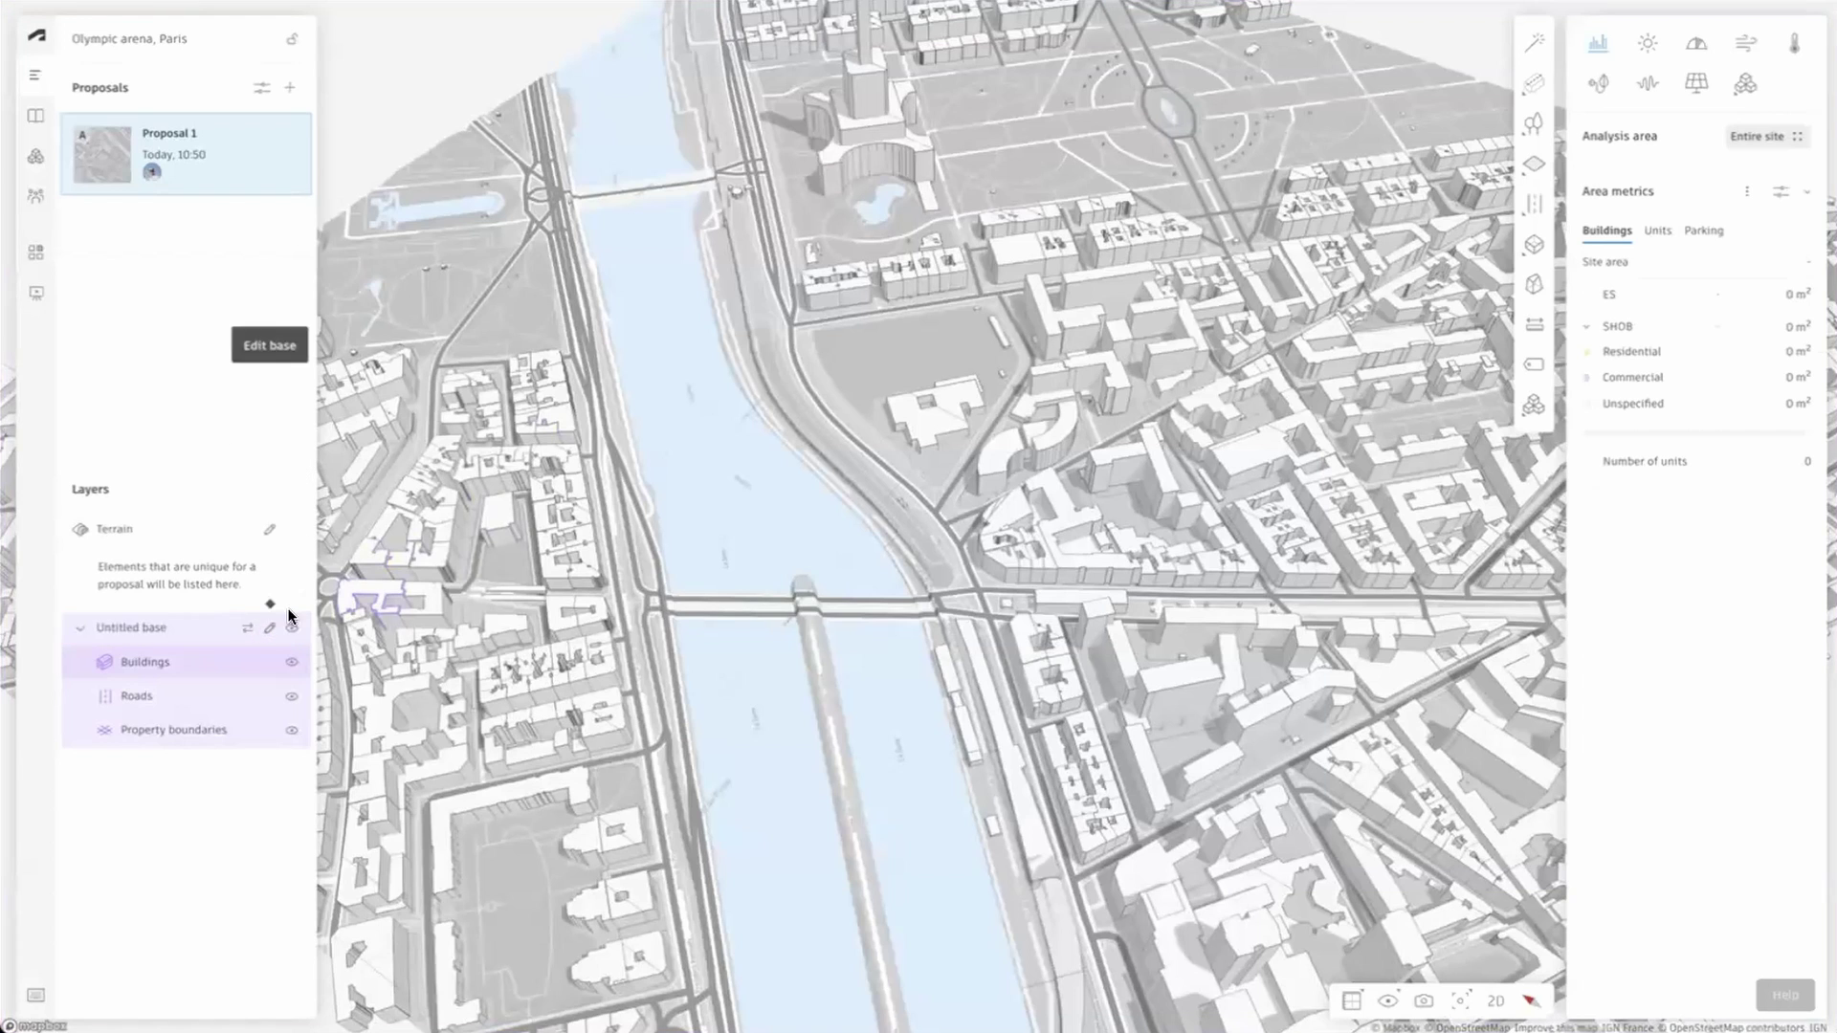
left_click(894, 406)
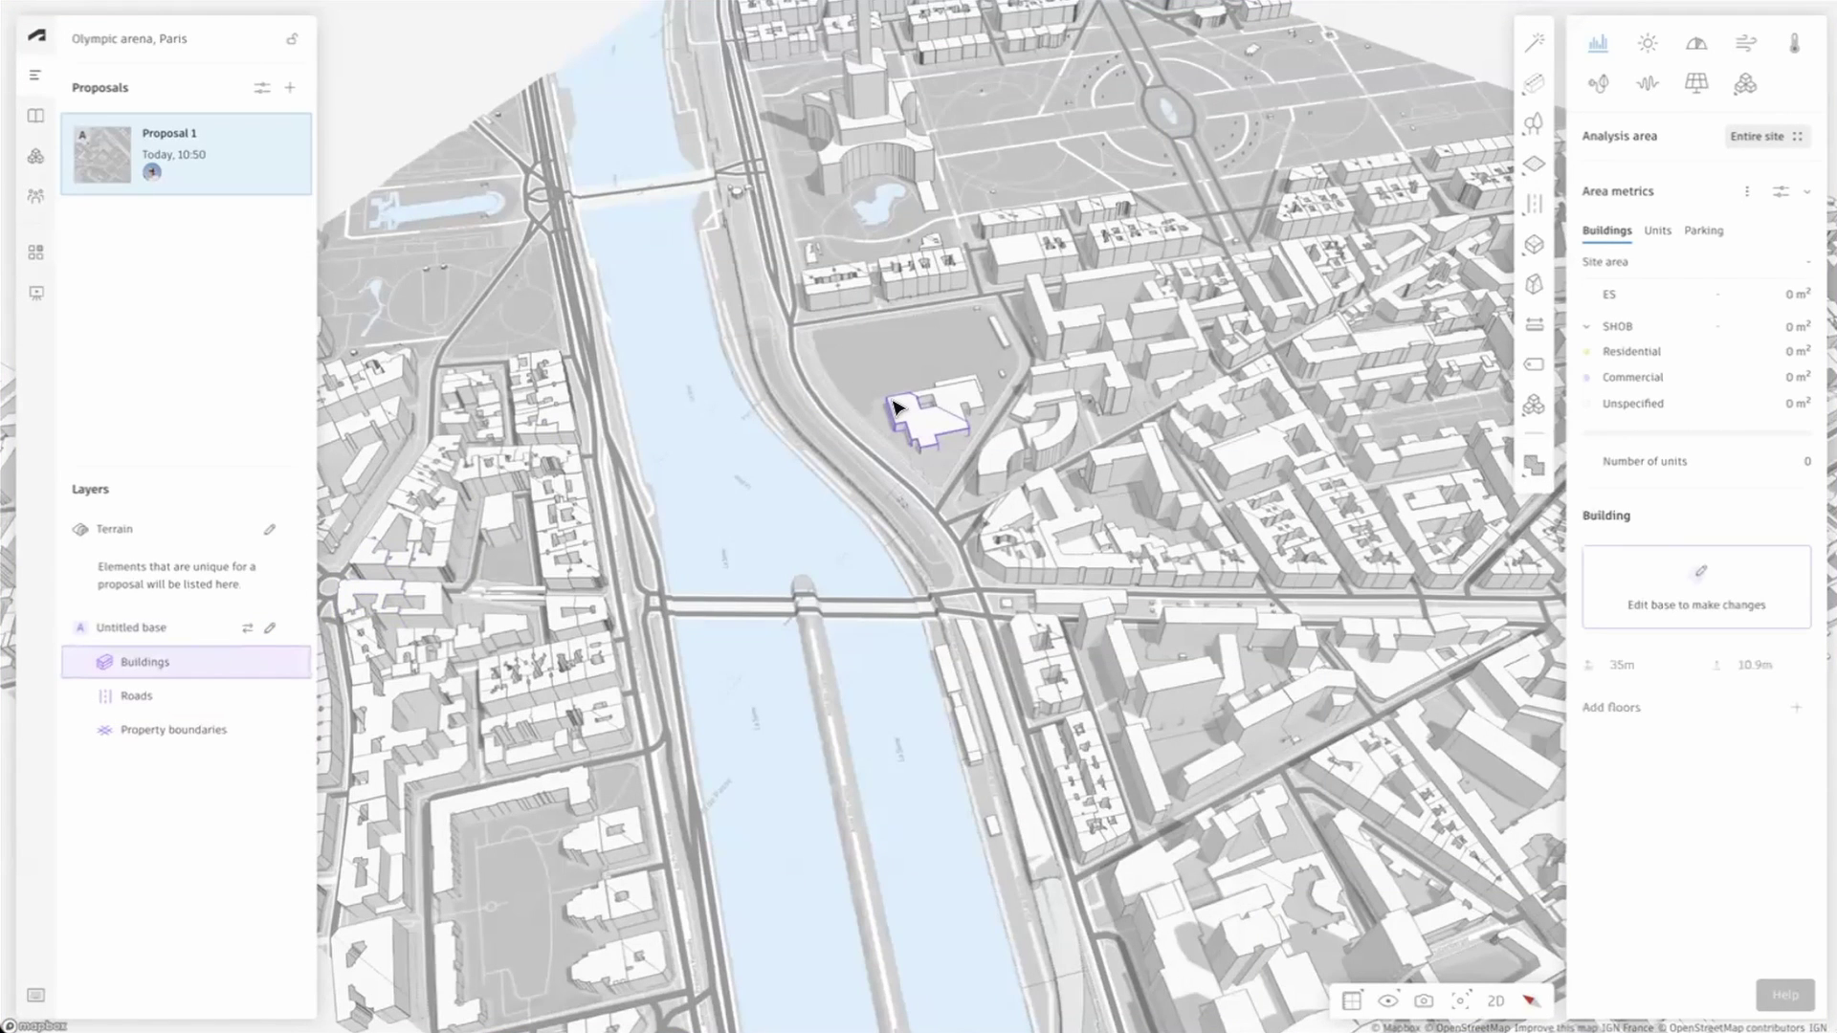
Step: Enter base editing and select the triangular lot's property boundary
left_click(1624, 573)
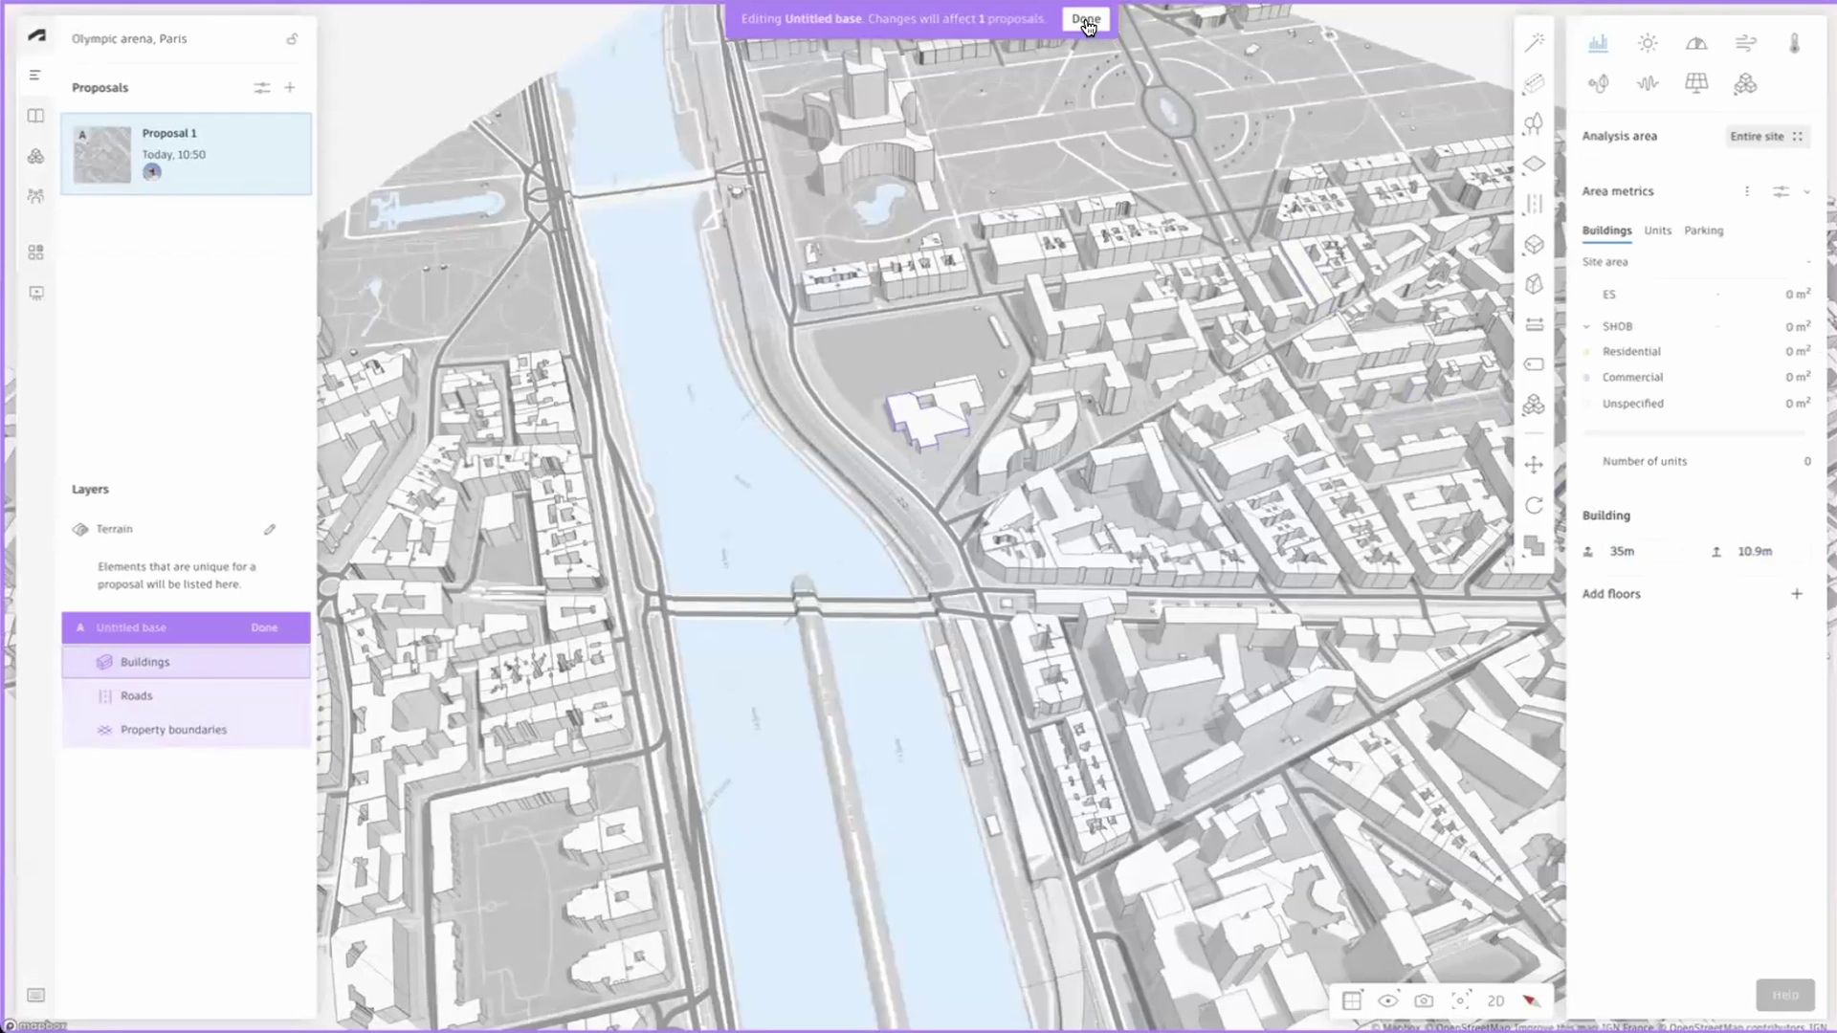
left_click(918, 337)
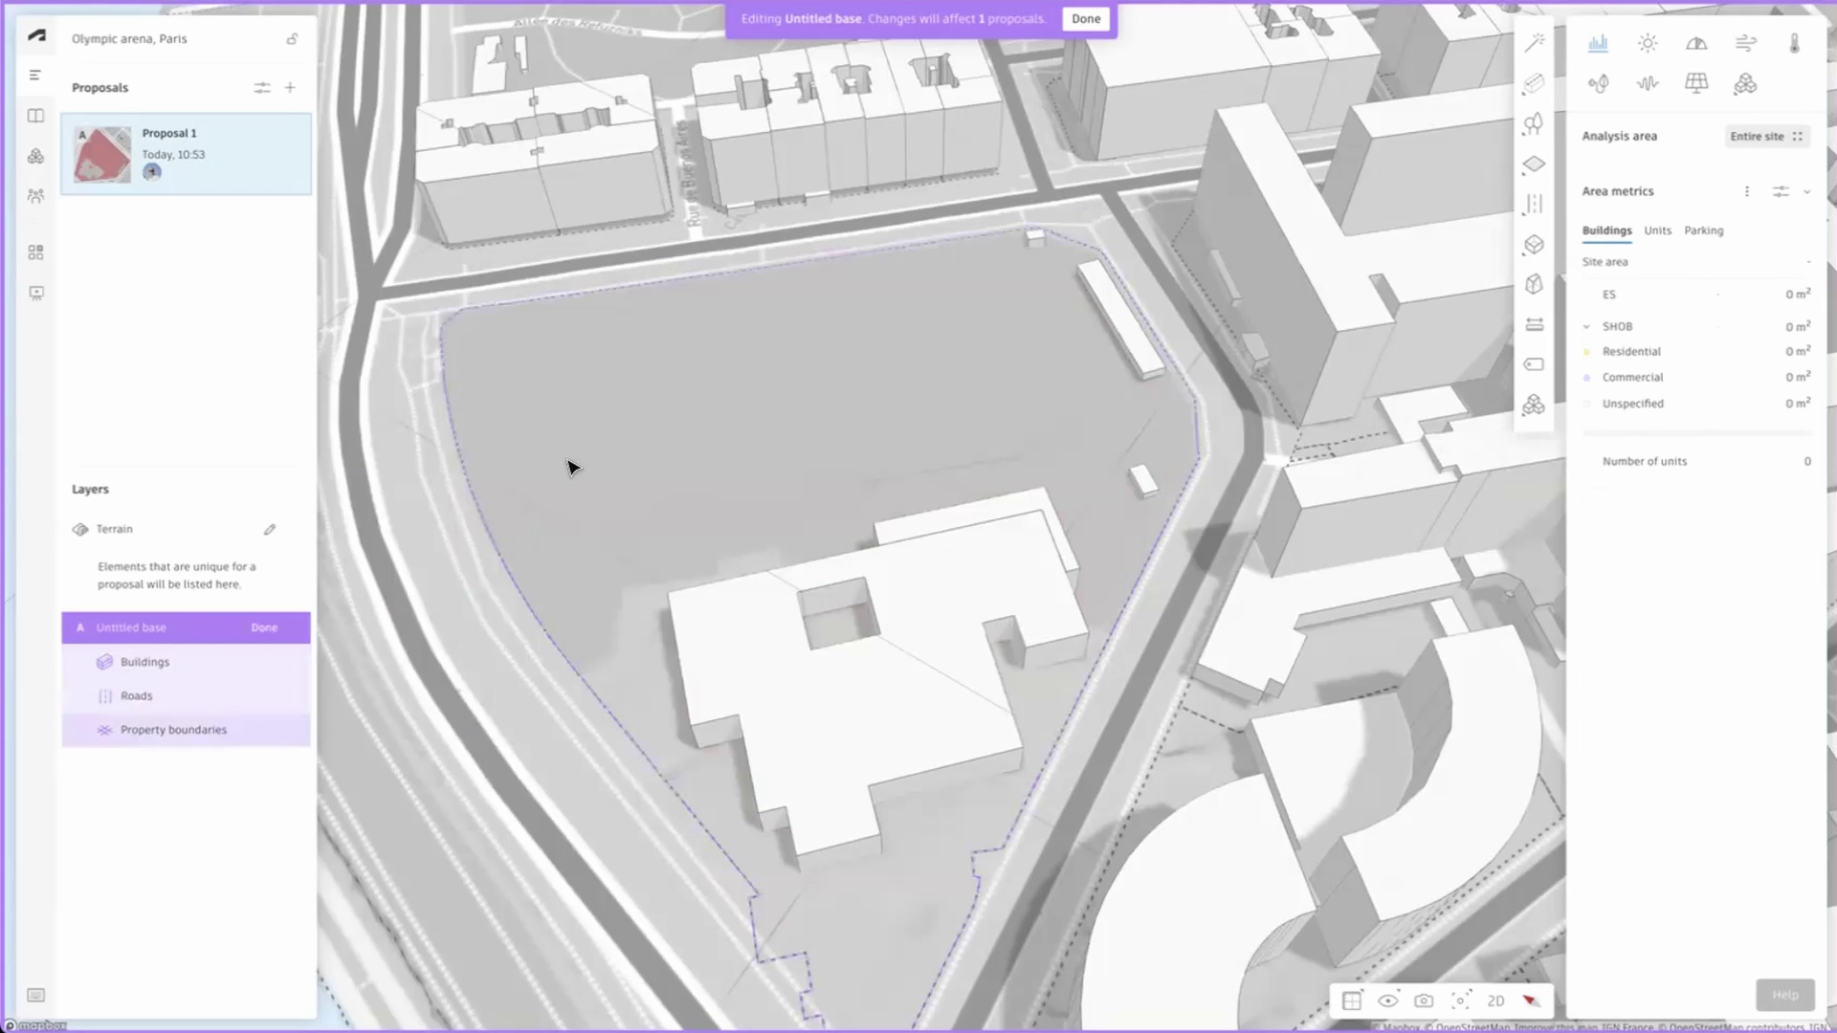
Step: Define the triangular lot's boundary as the 27,009 m² site limit and select its large building
left_click(569, 467)
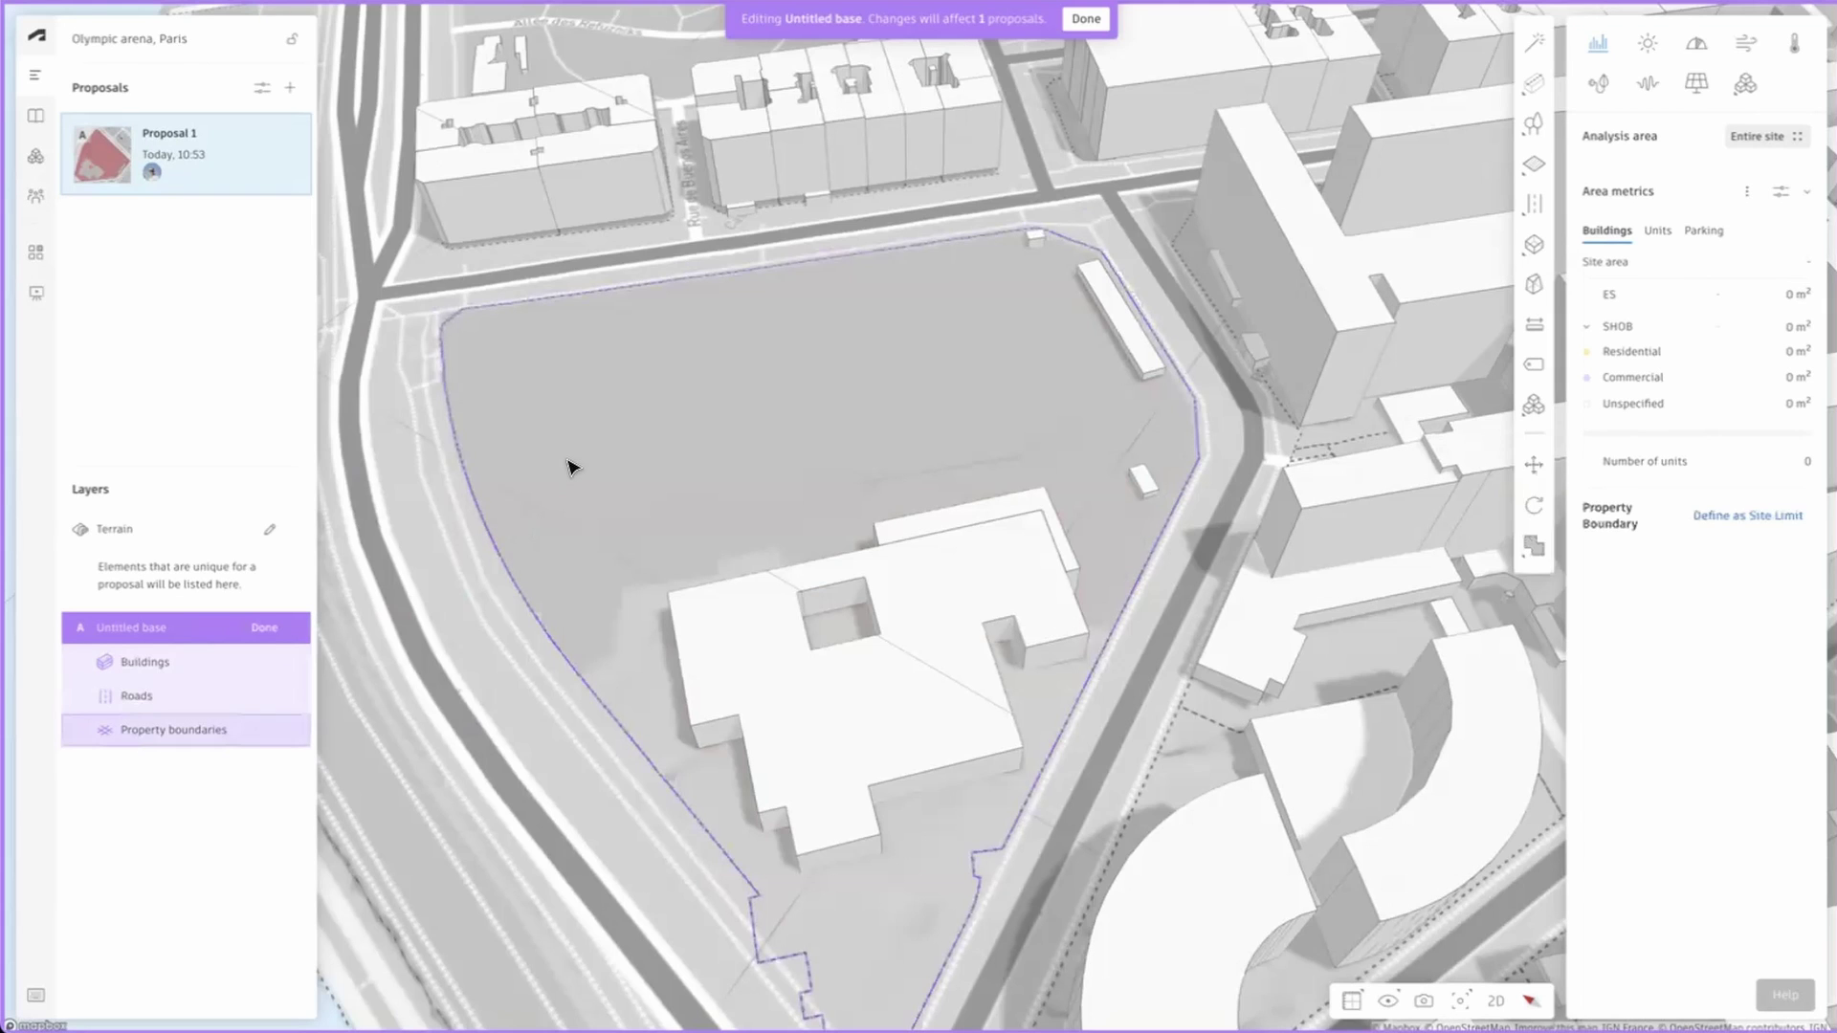
left_click(1728, 517)
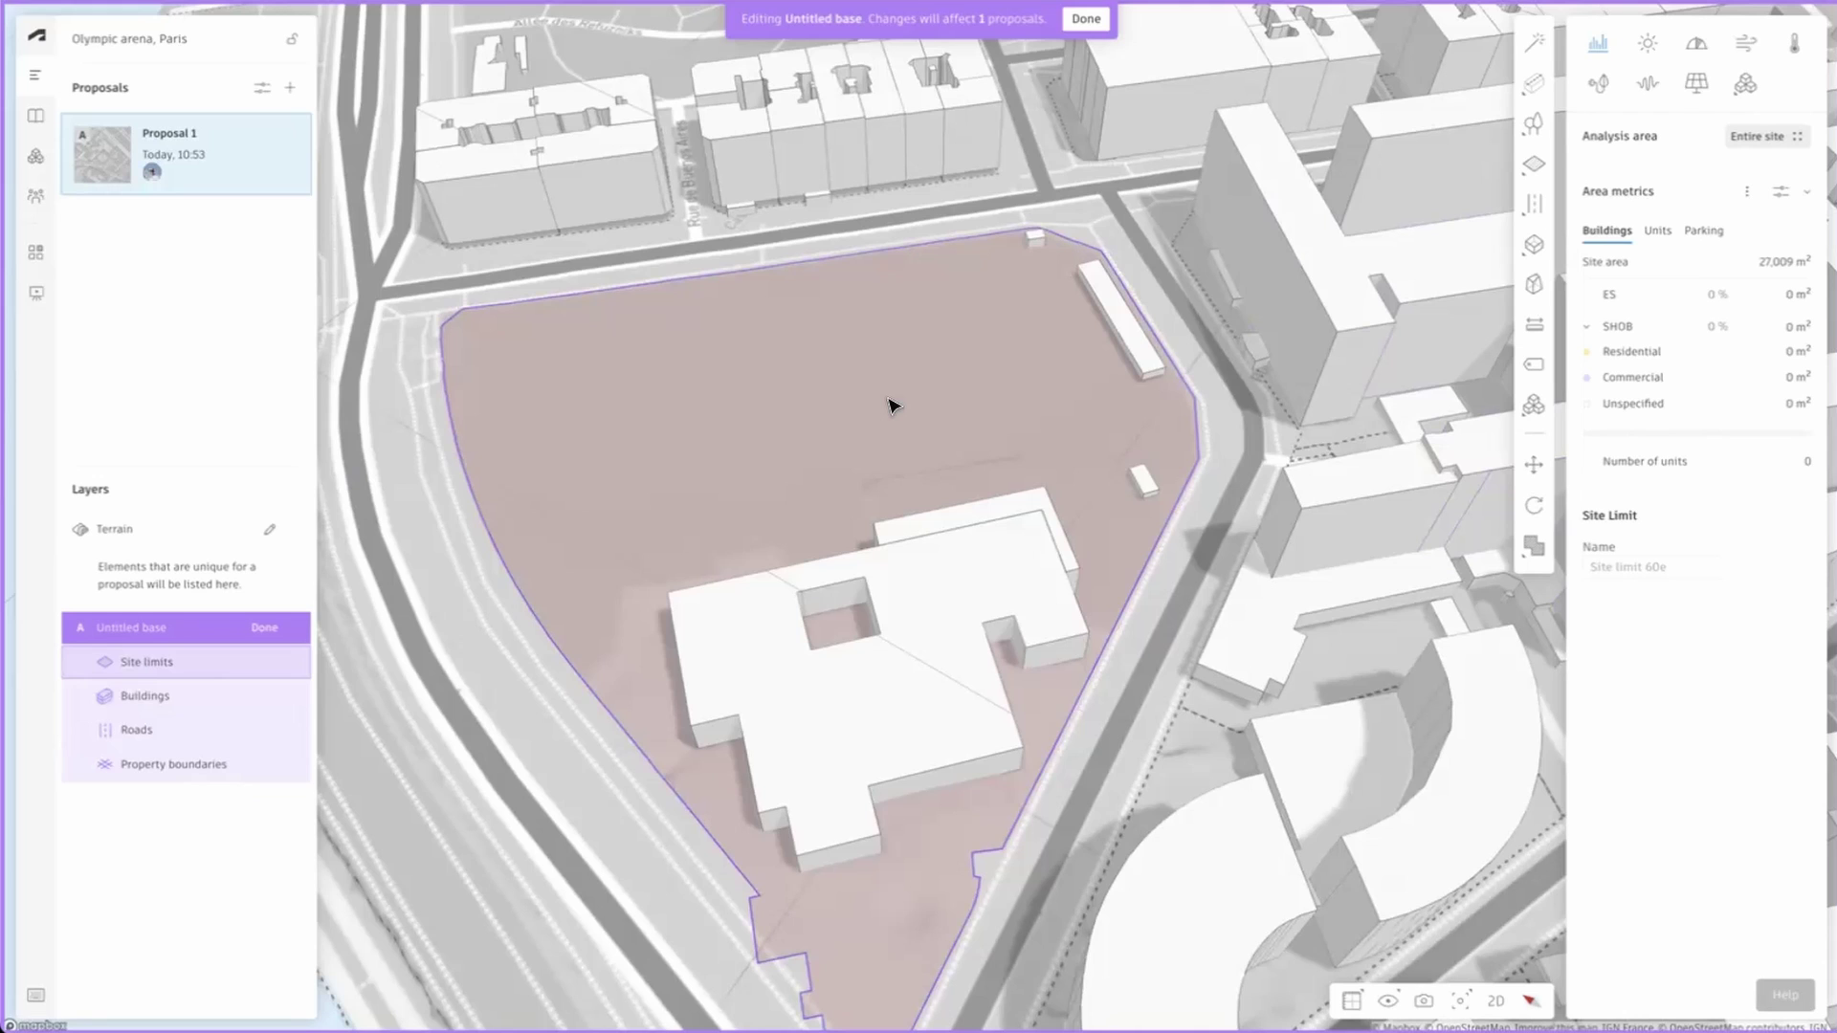
left_click(874, 685)
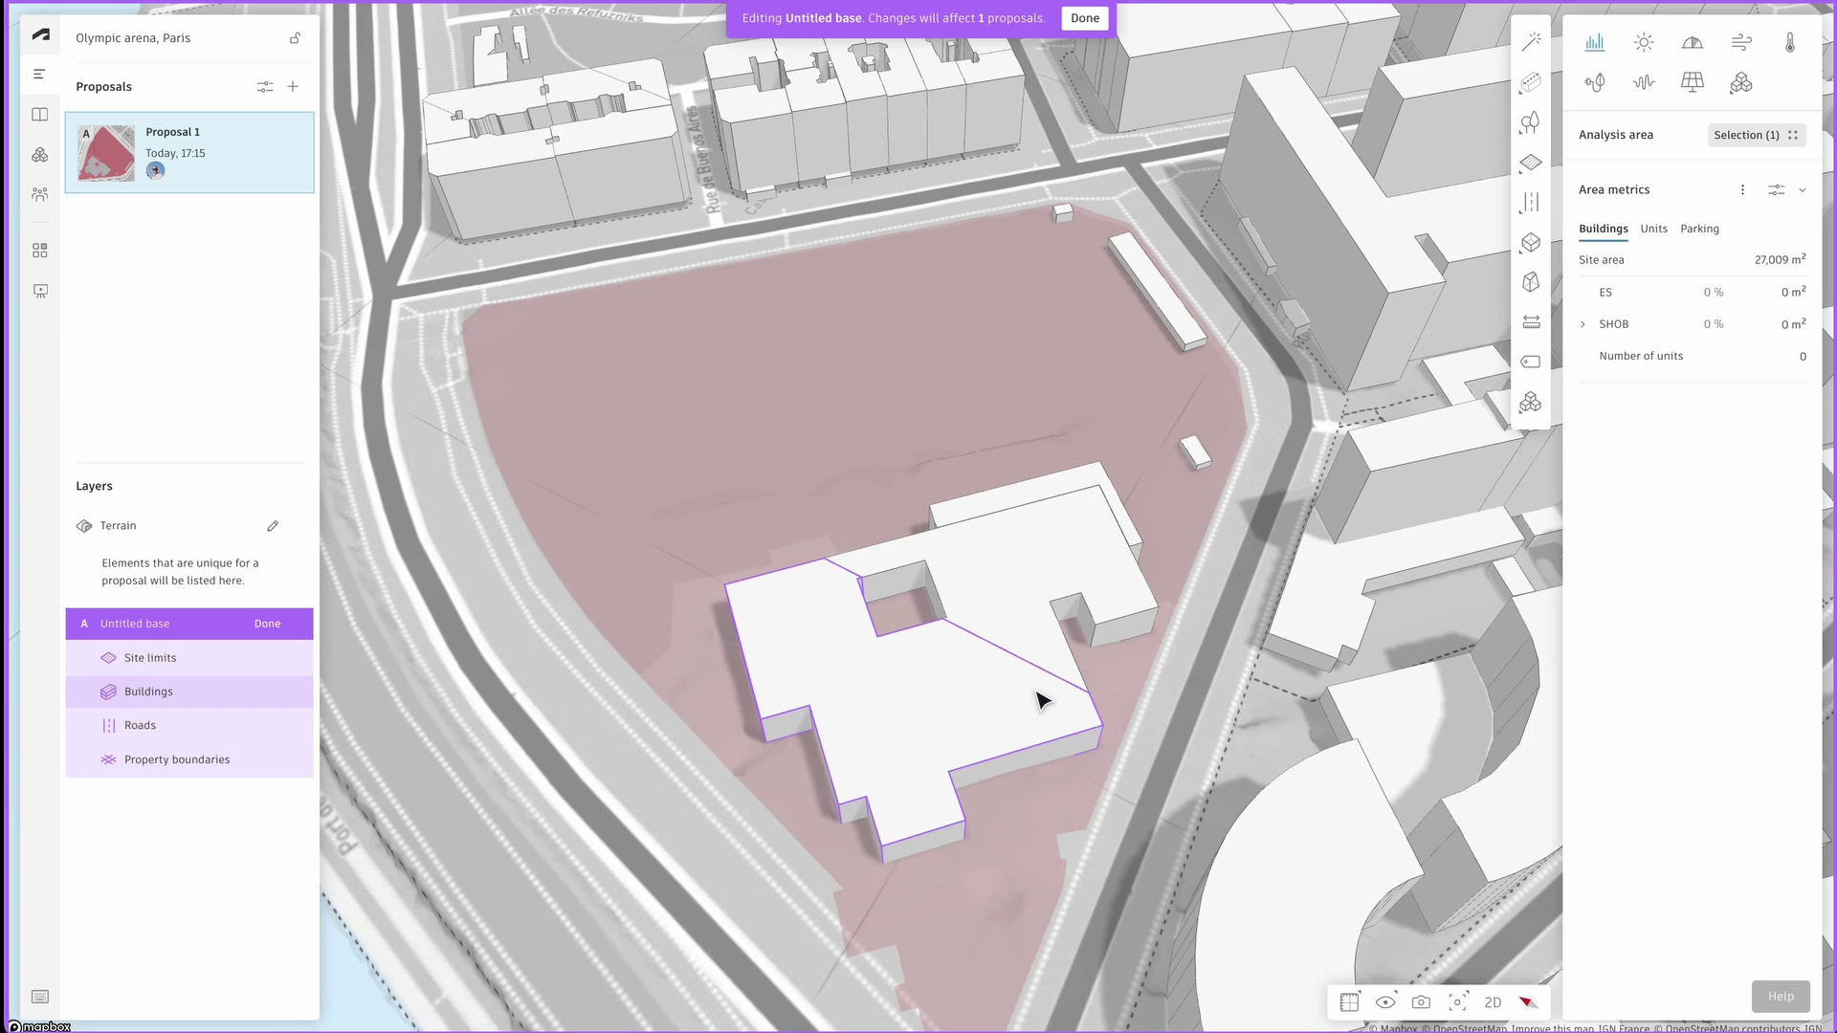
Step: Select the main building, rear wing, long bar and small boxes on the lot and move them into Proposal 1
left_click(1041, 701)
left_click(1087, 490, "shift")
left_click(1194, 449, "shift")
left_click(1177, 316, "shift")
left_click(1072, 216, "shift")
right_click(1030, 538)
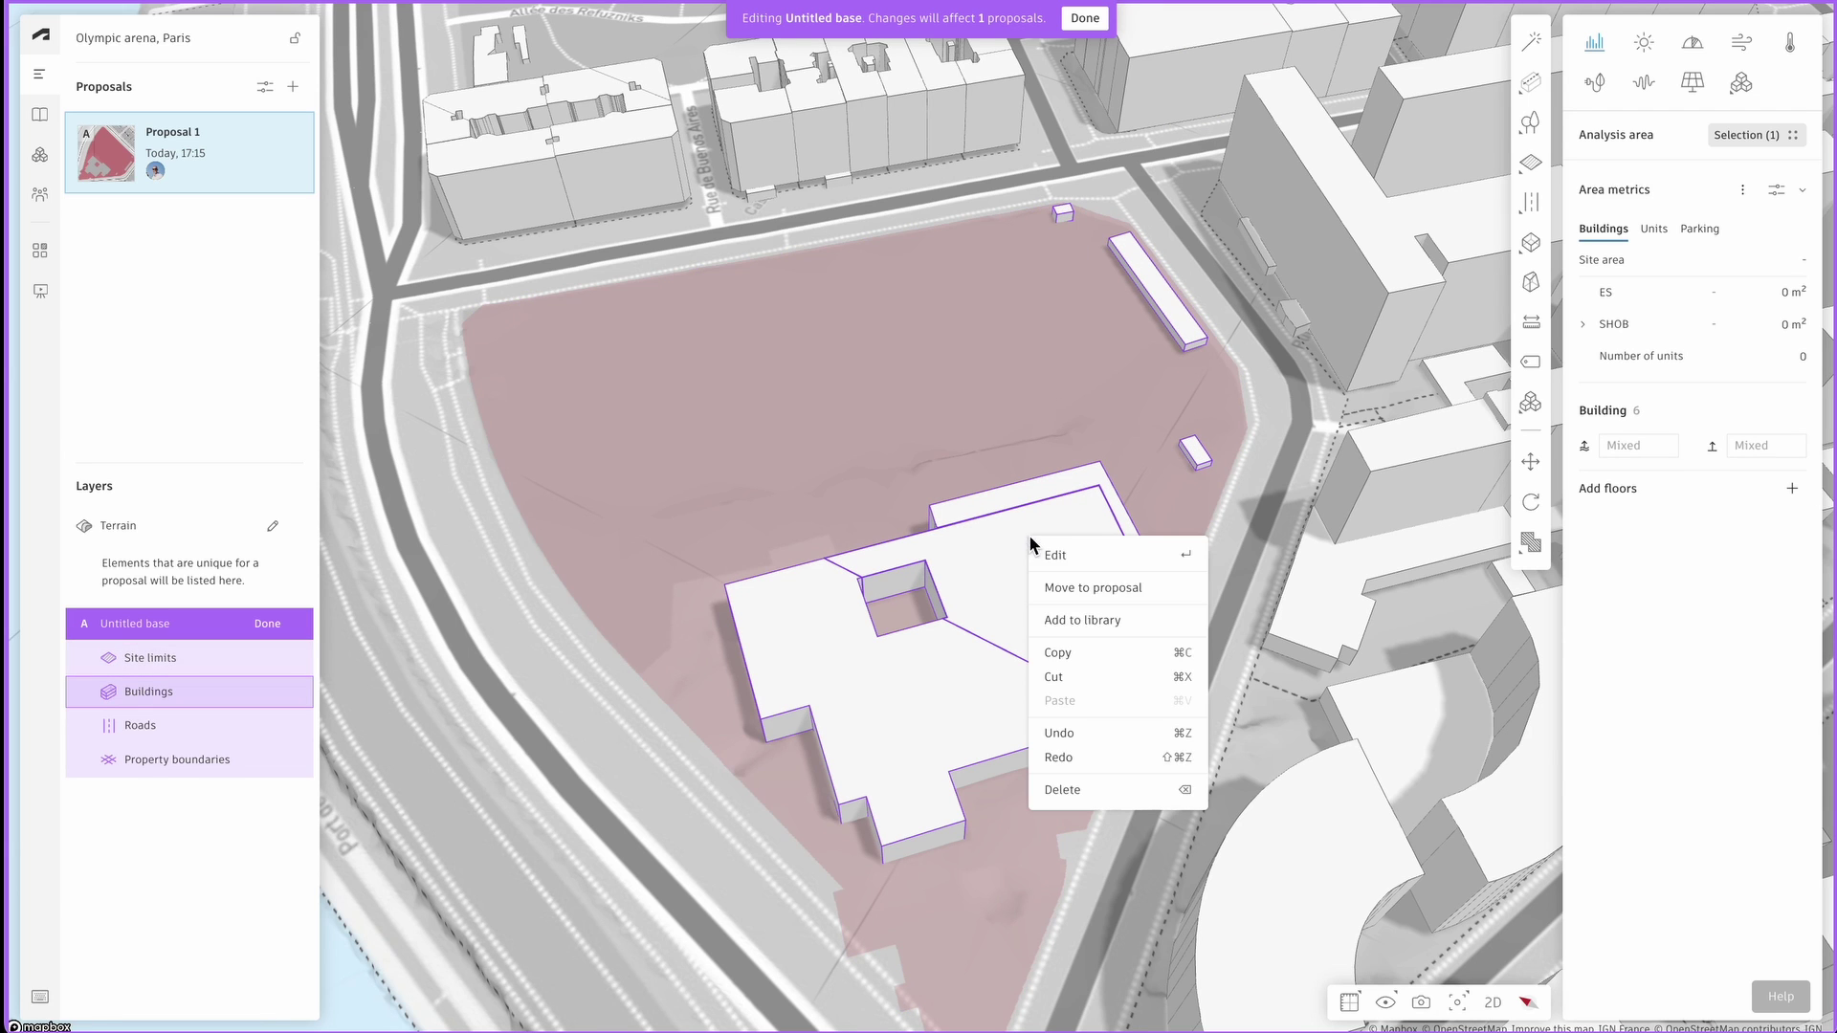
left_click(1134, 588)
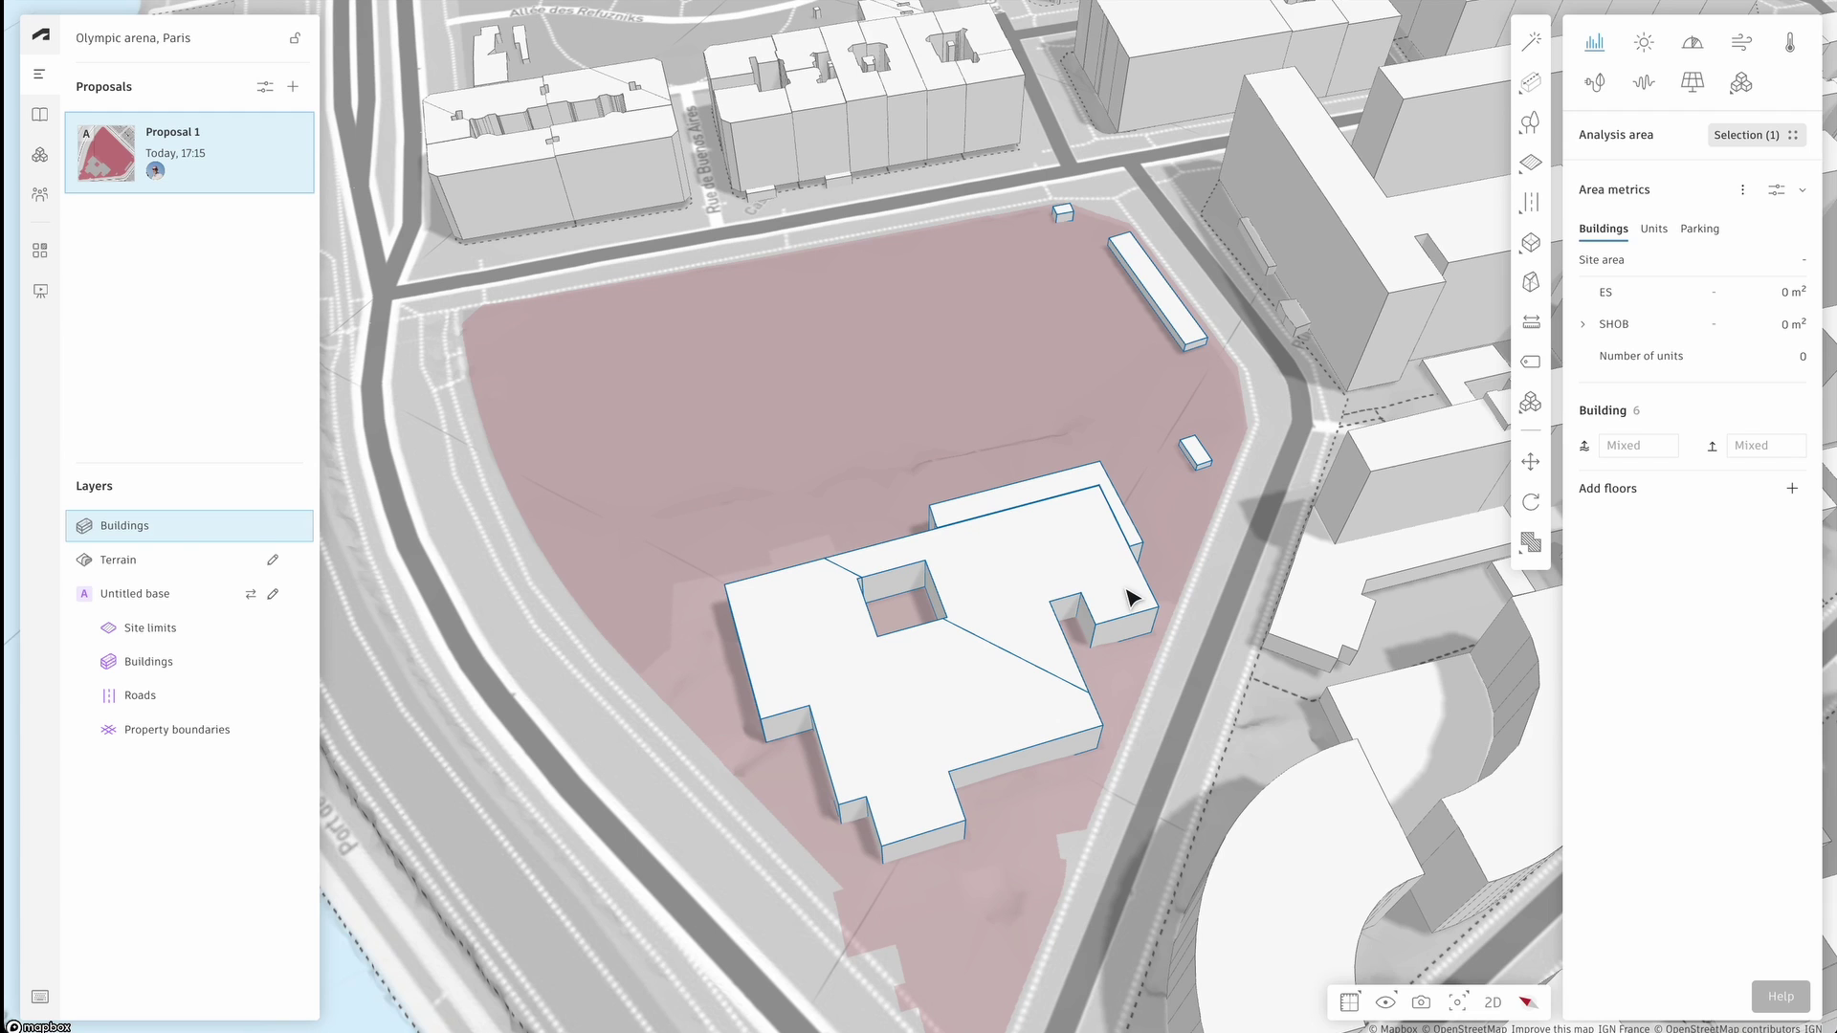
Step: Add floors to the lot buildings, set their function to Commercial, and show the 13,116 m² SHOB breakdown
left_click(1792, 490)
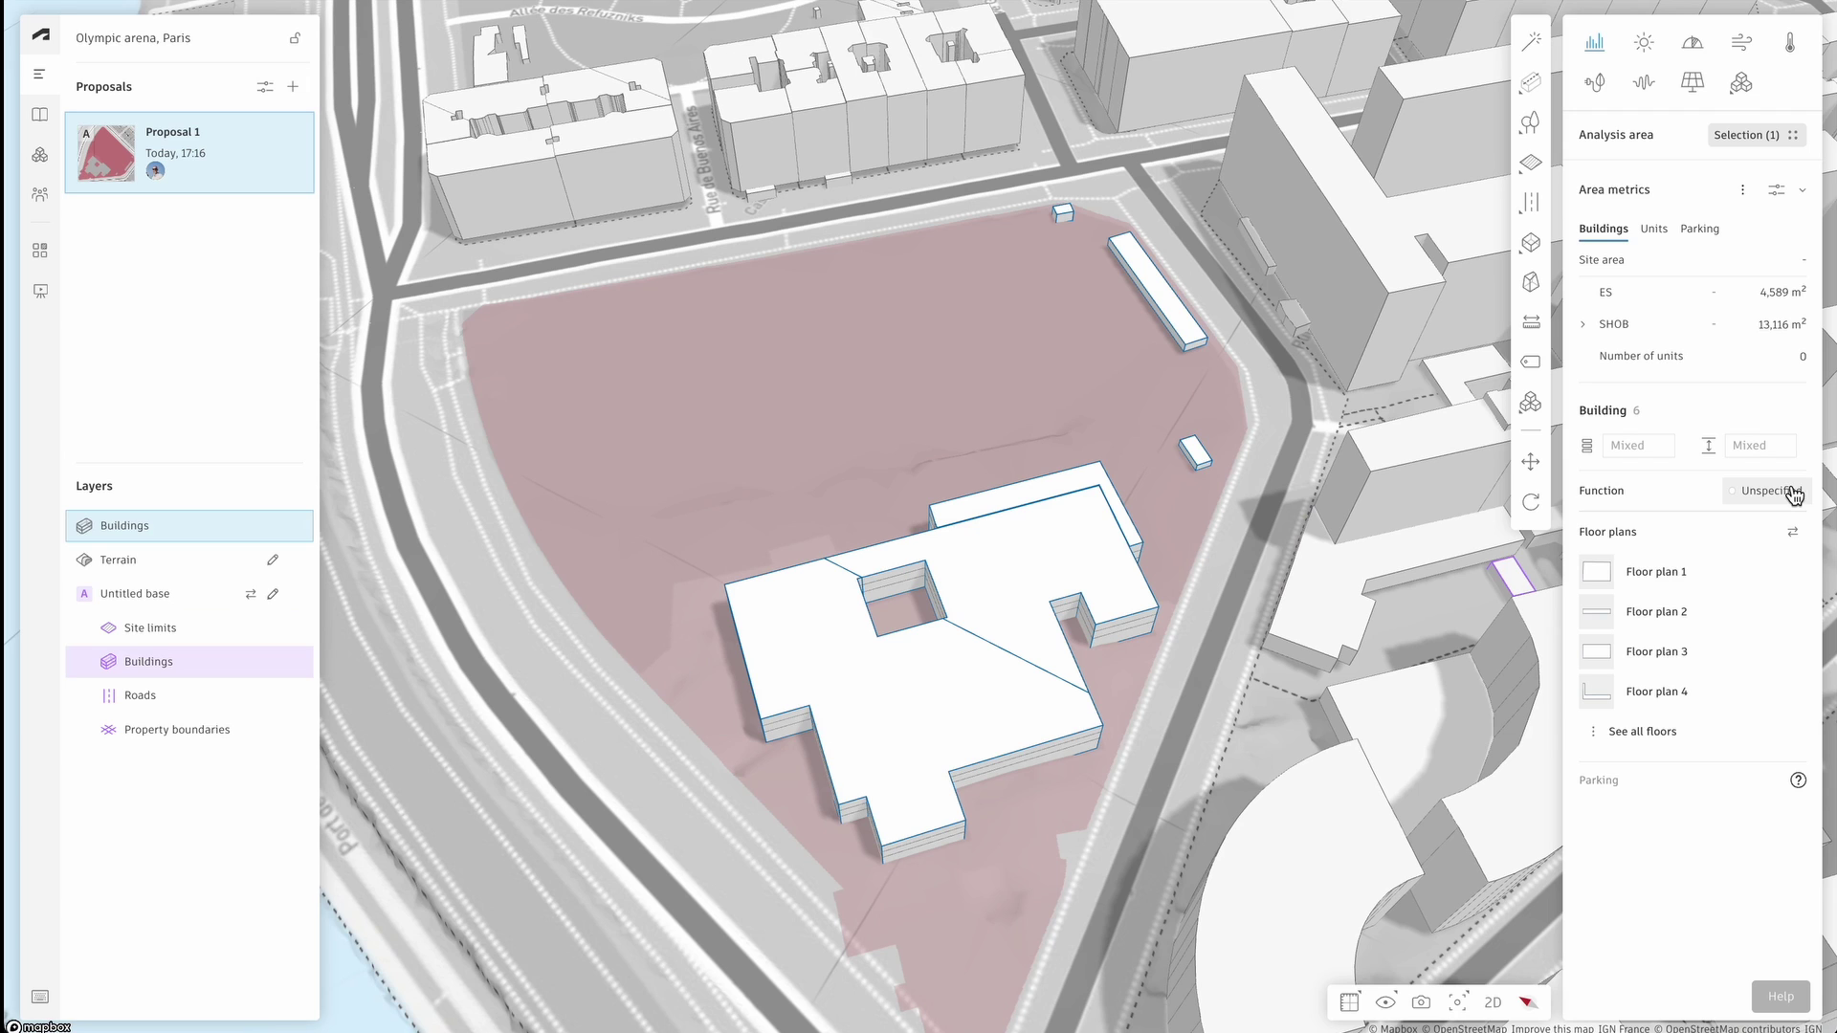
left_click(1753, 490)
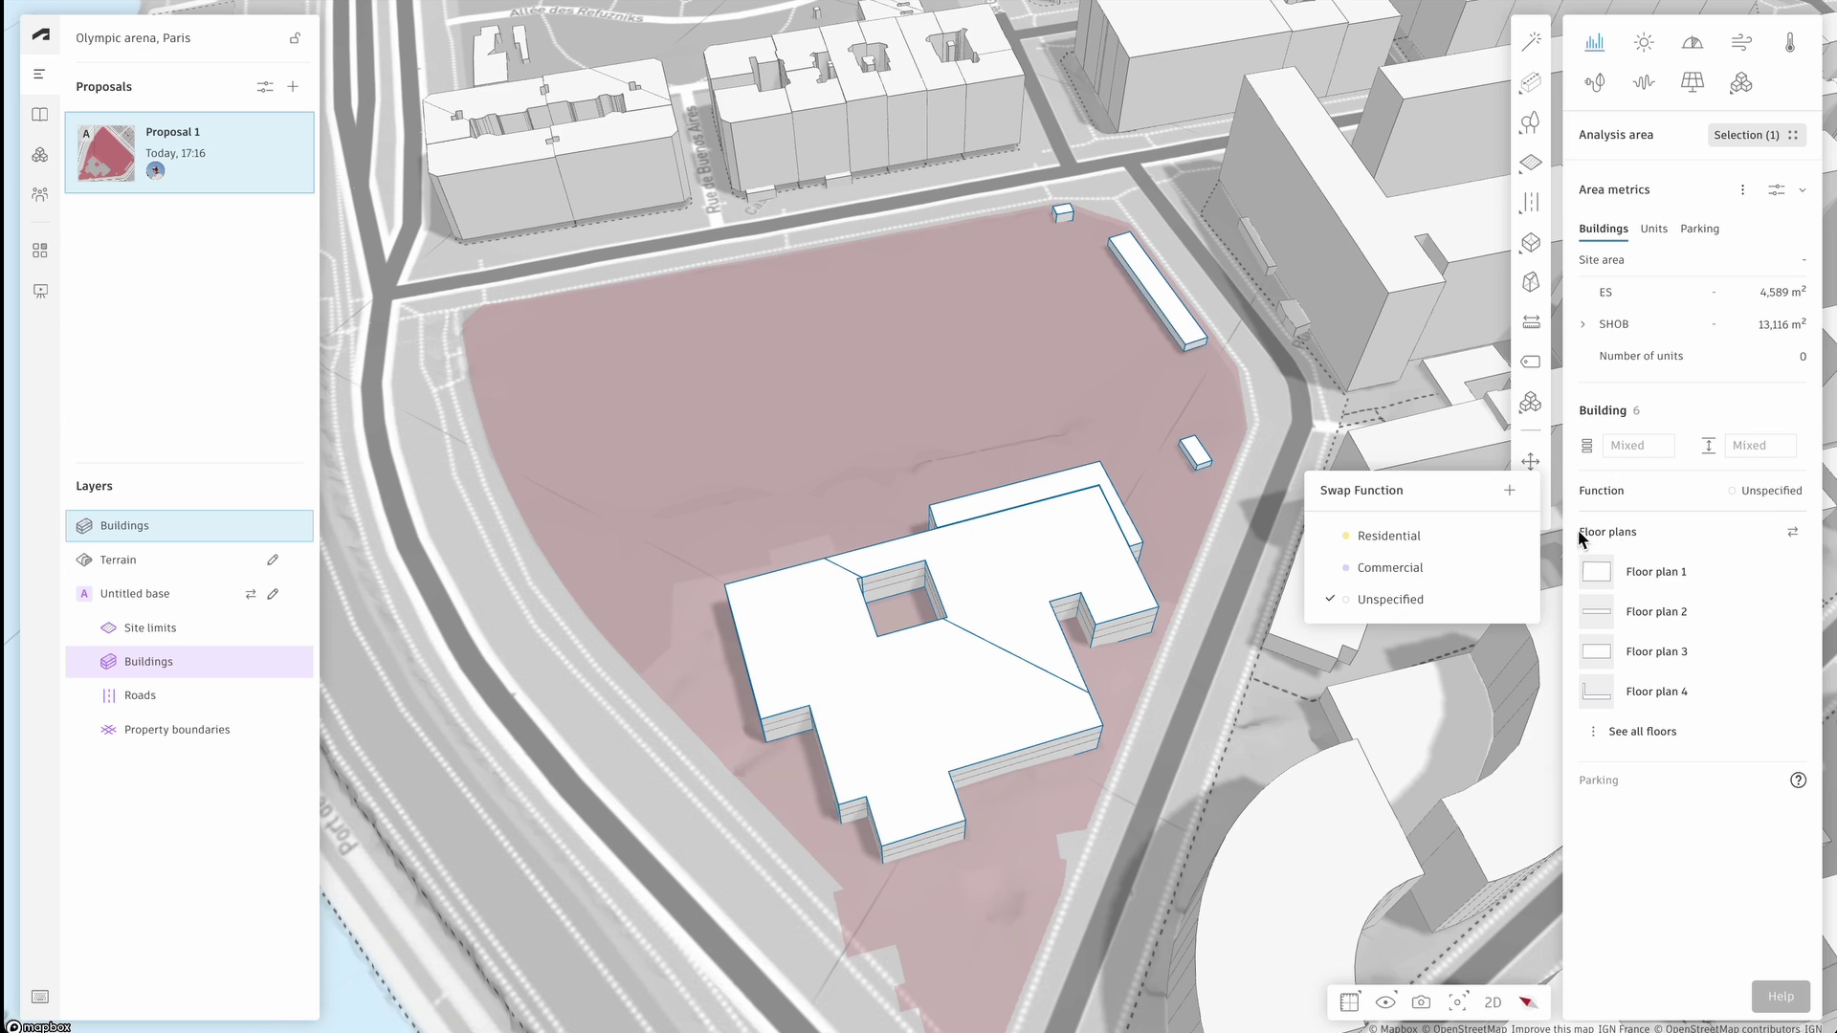
left_click(1424, 571)
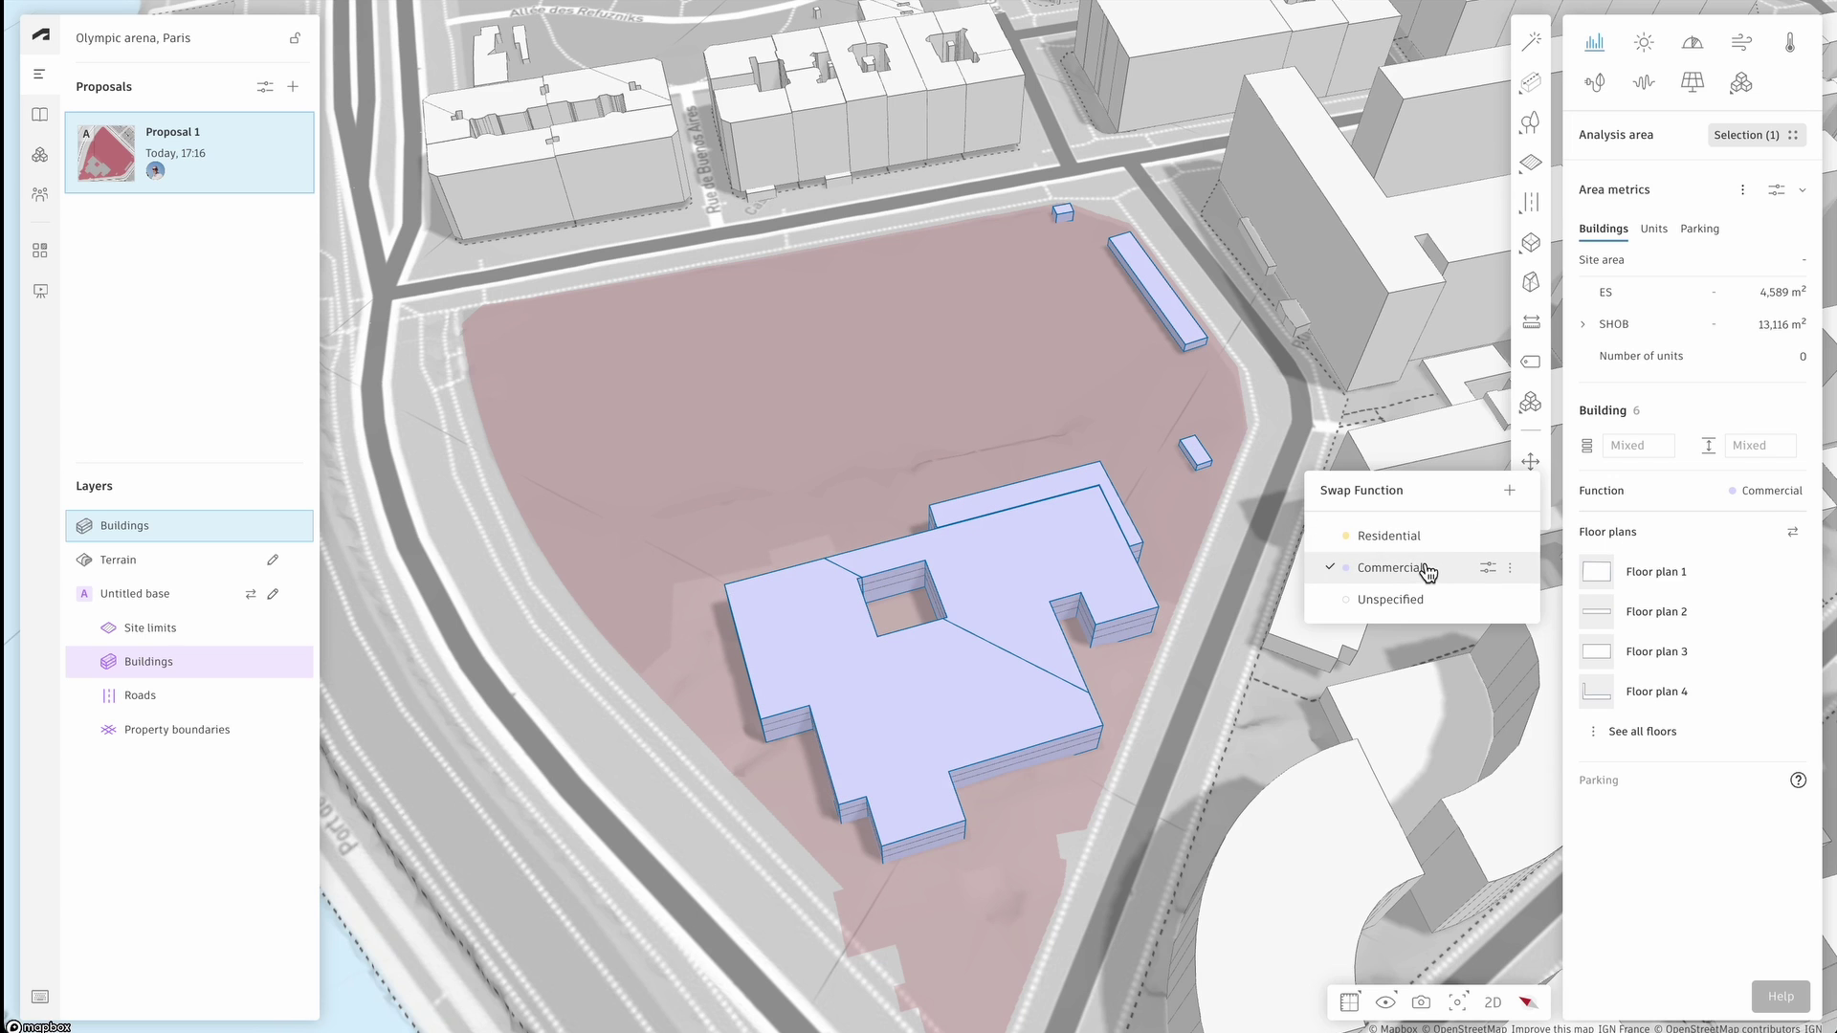
left_click(1644, 383)
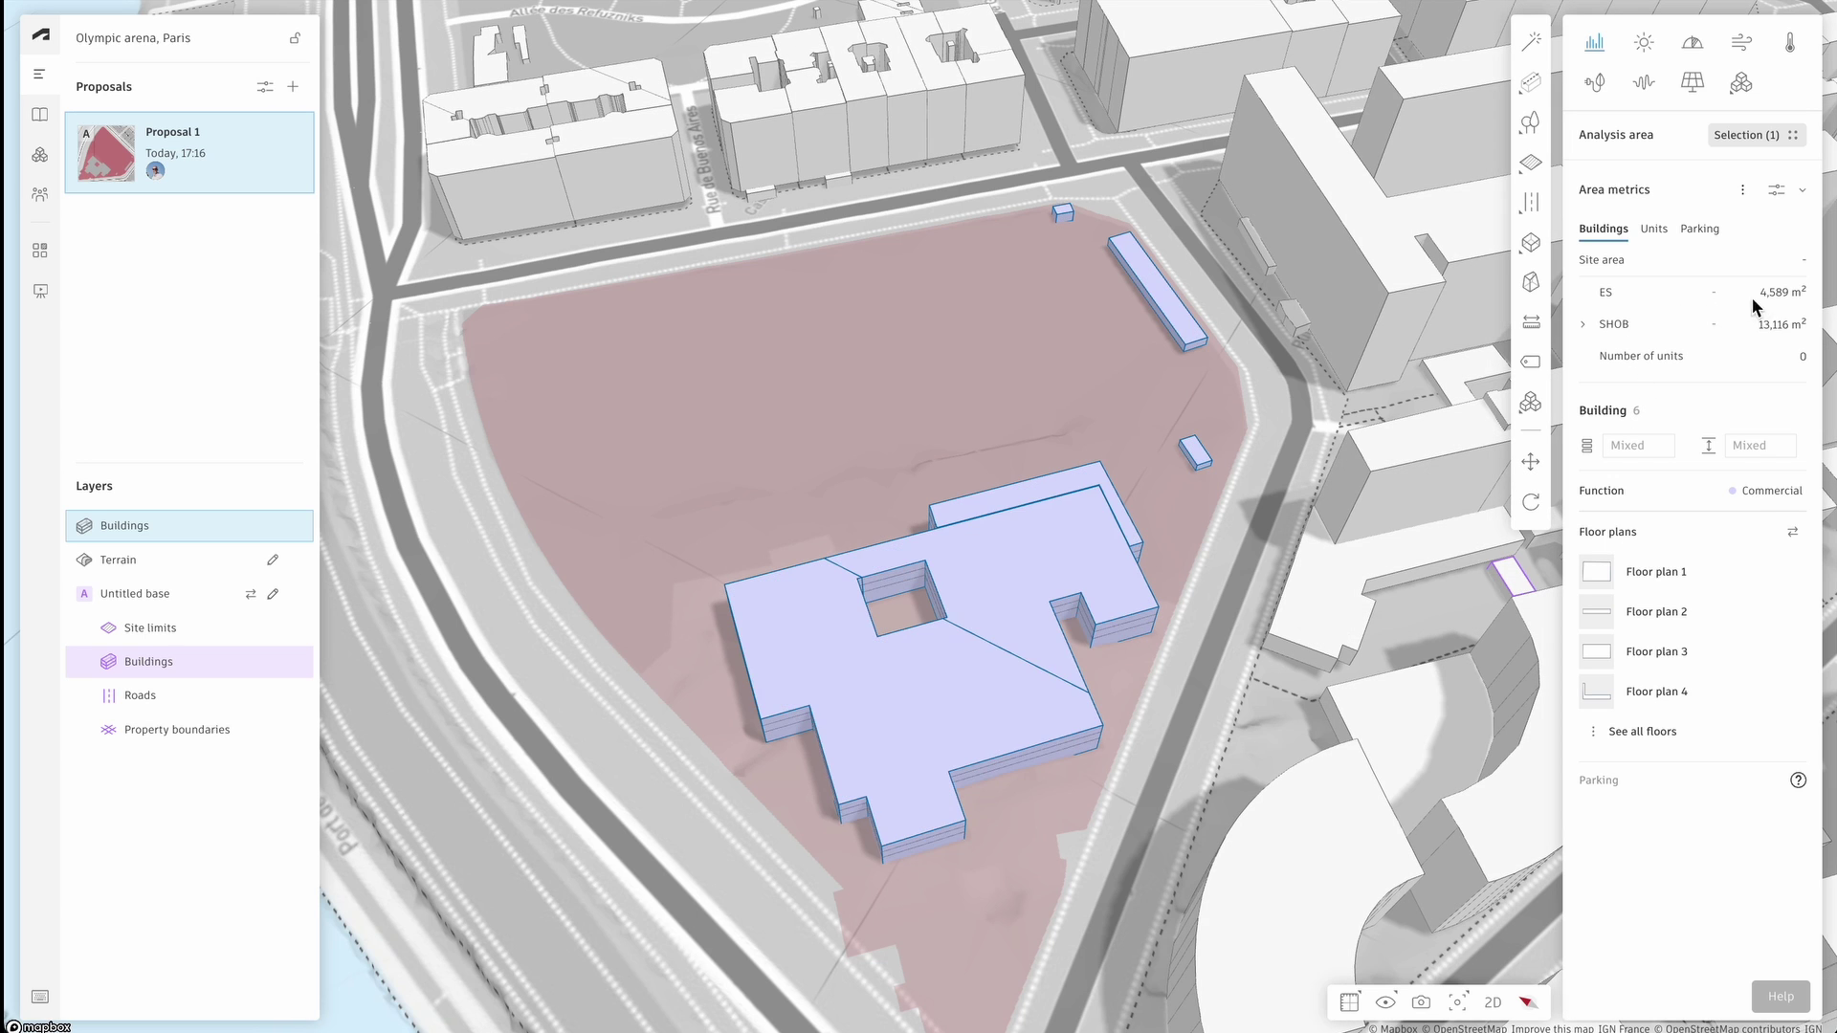
left_click(1585, 325)
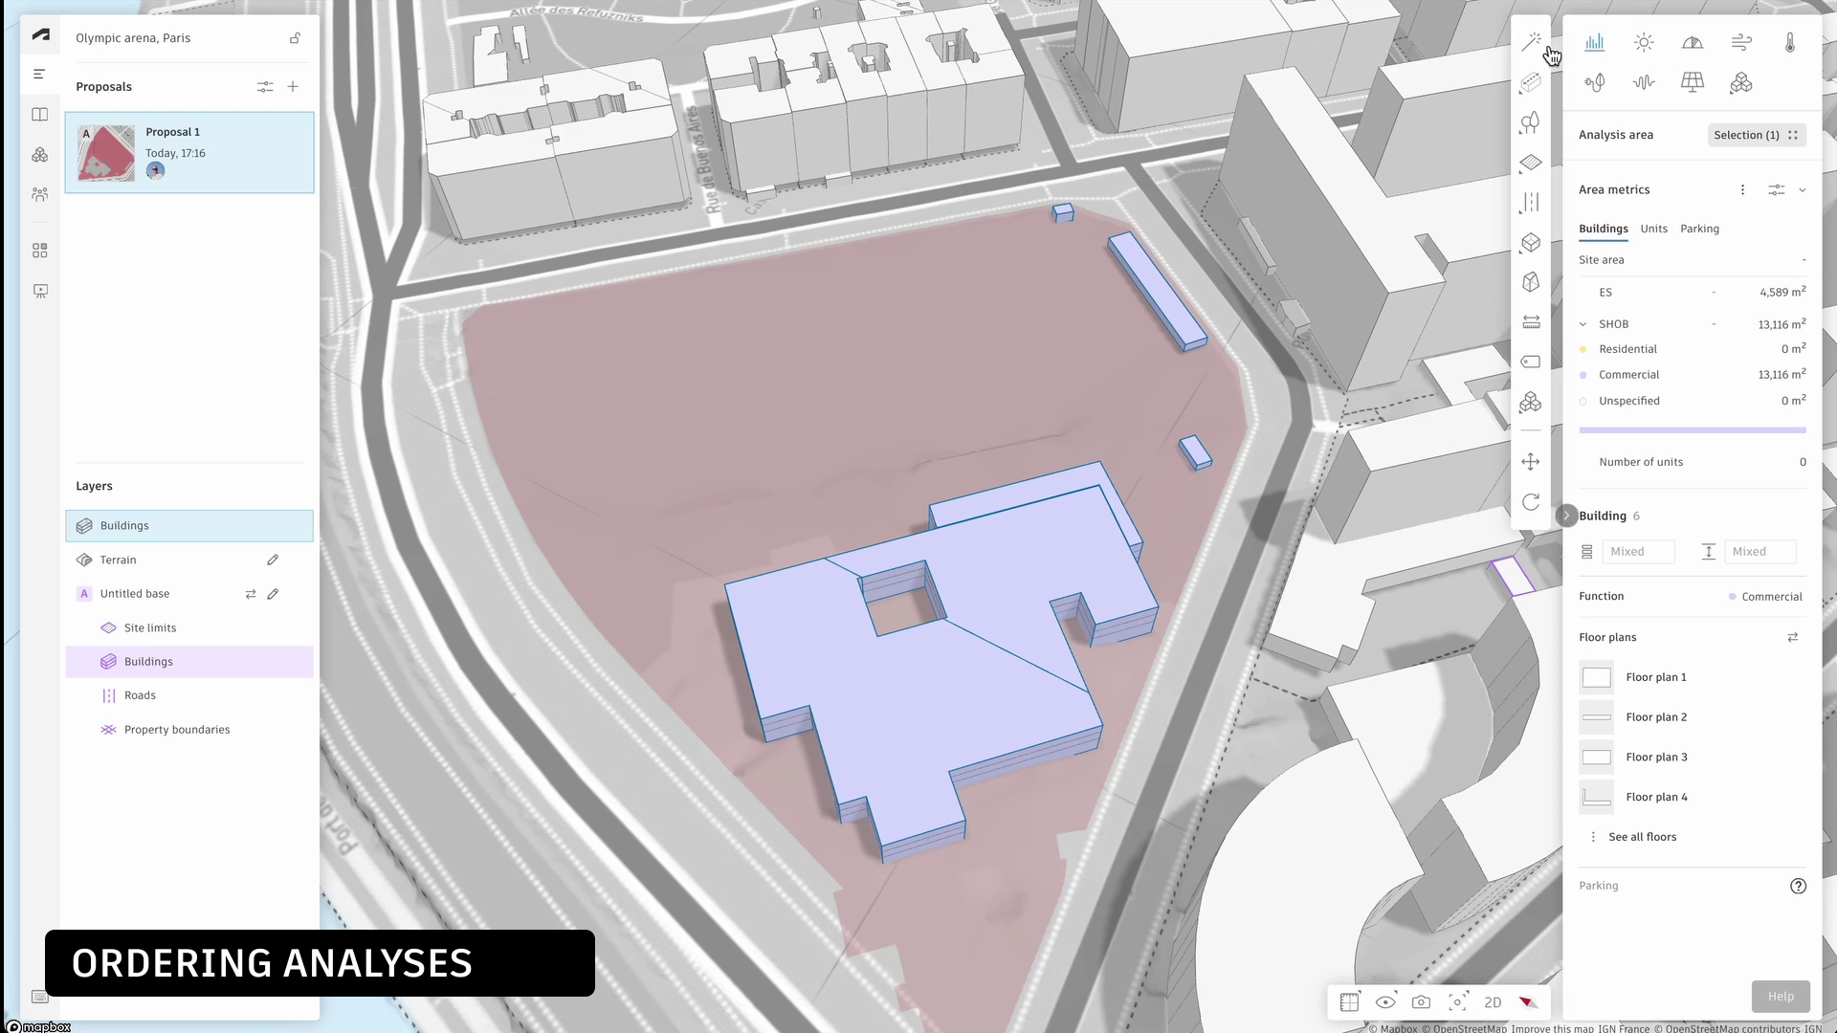
mouse_move(1534, 91)
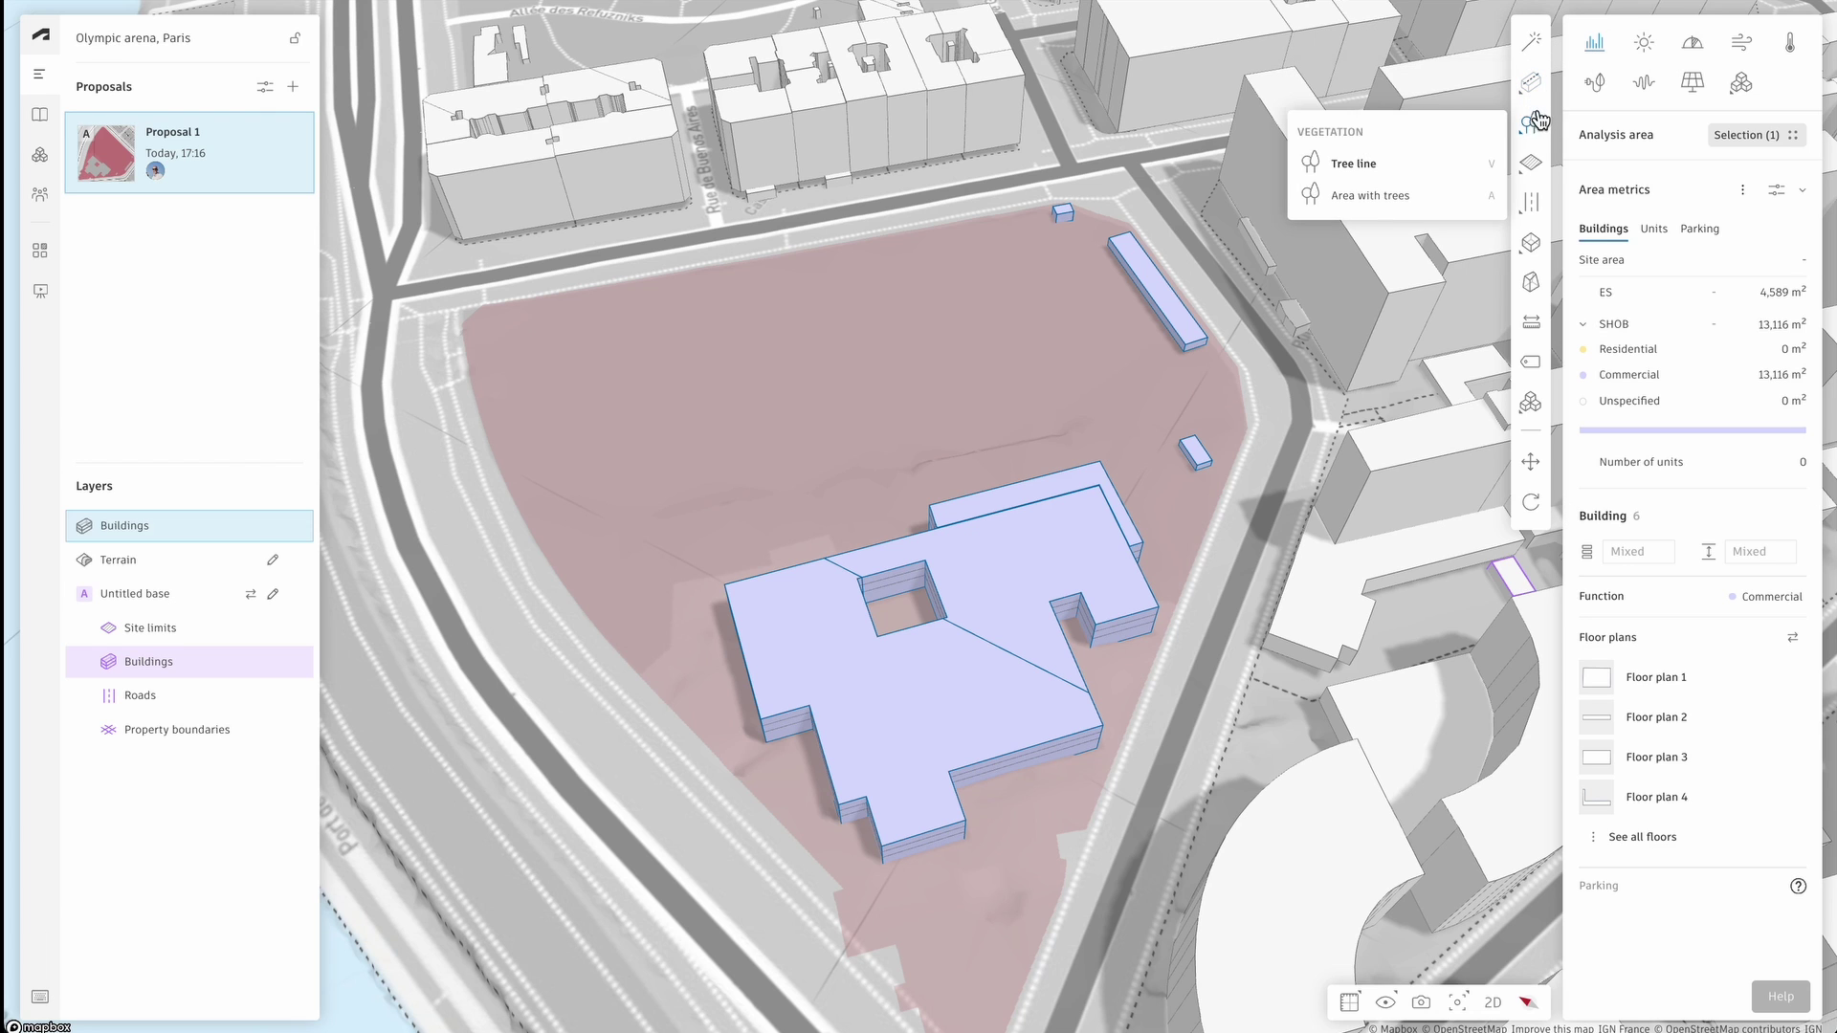
mouse_move(1536, 165)
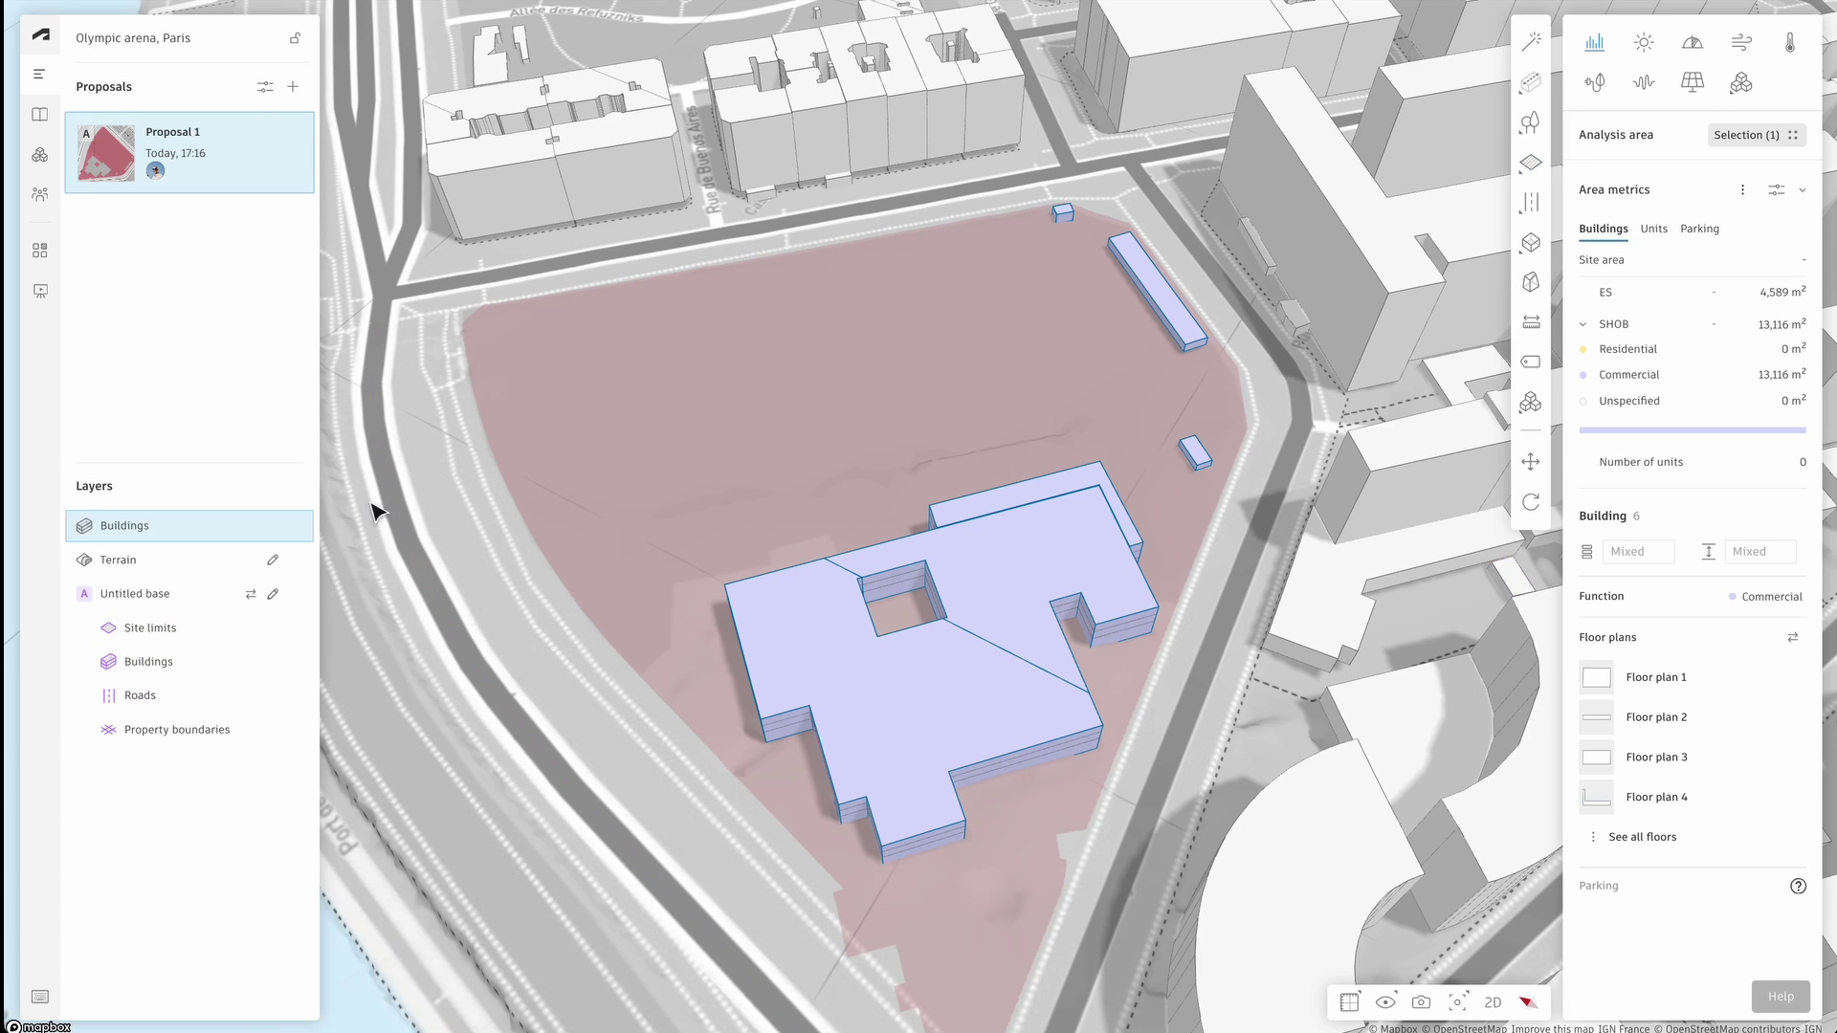
left_click(298, 530)
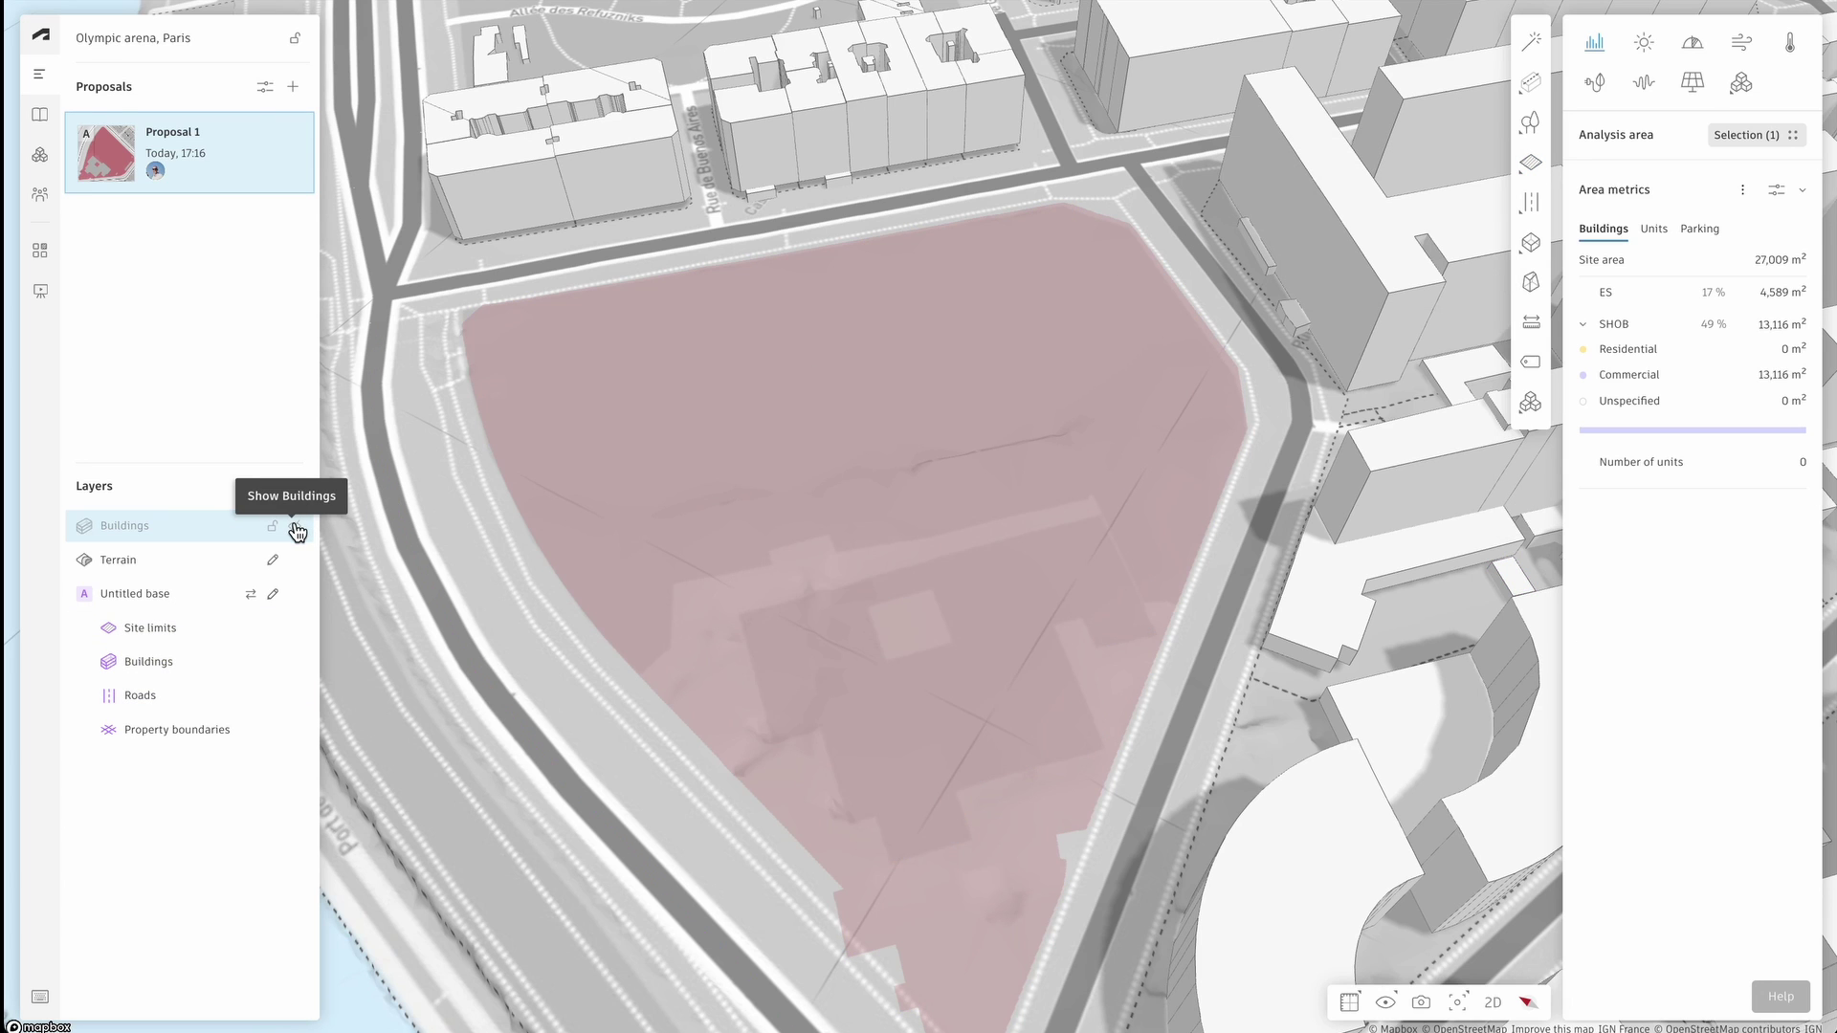
left_click(299, 530)
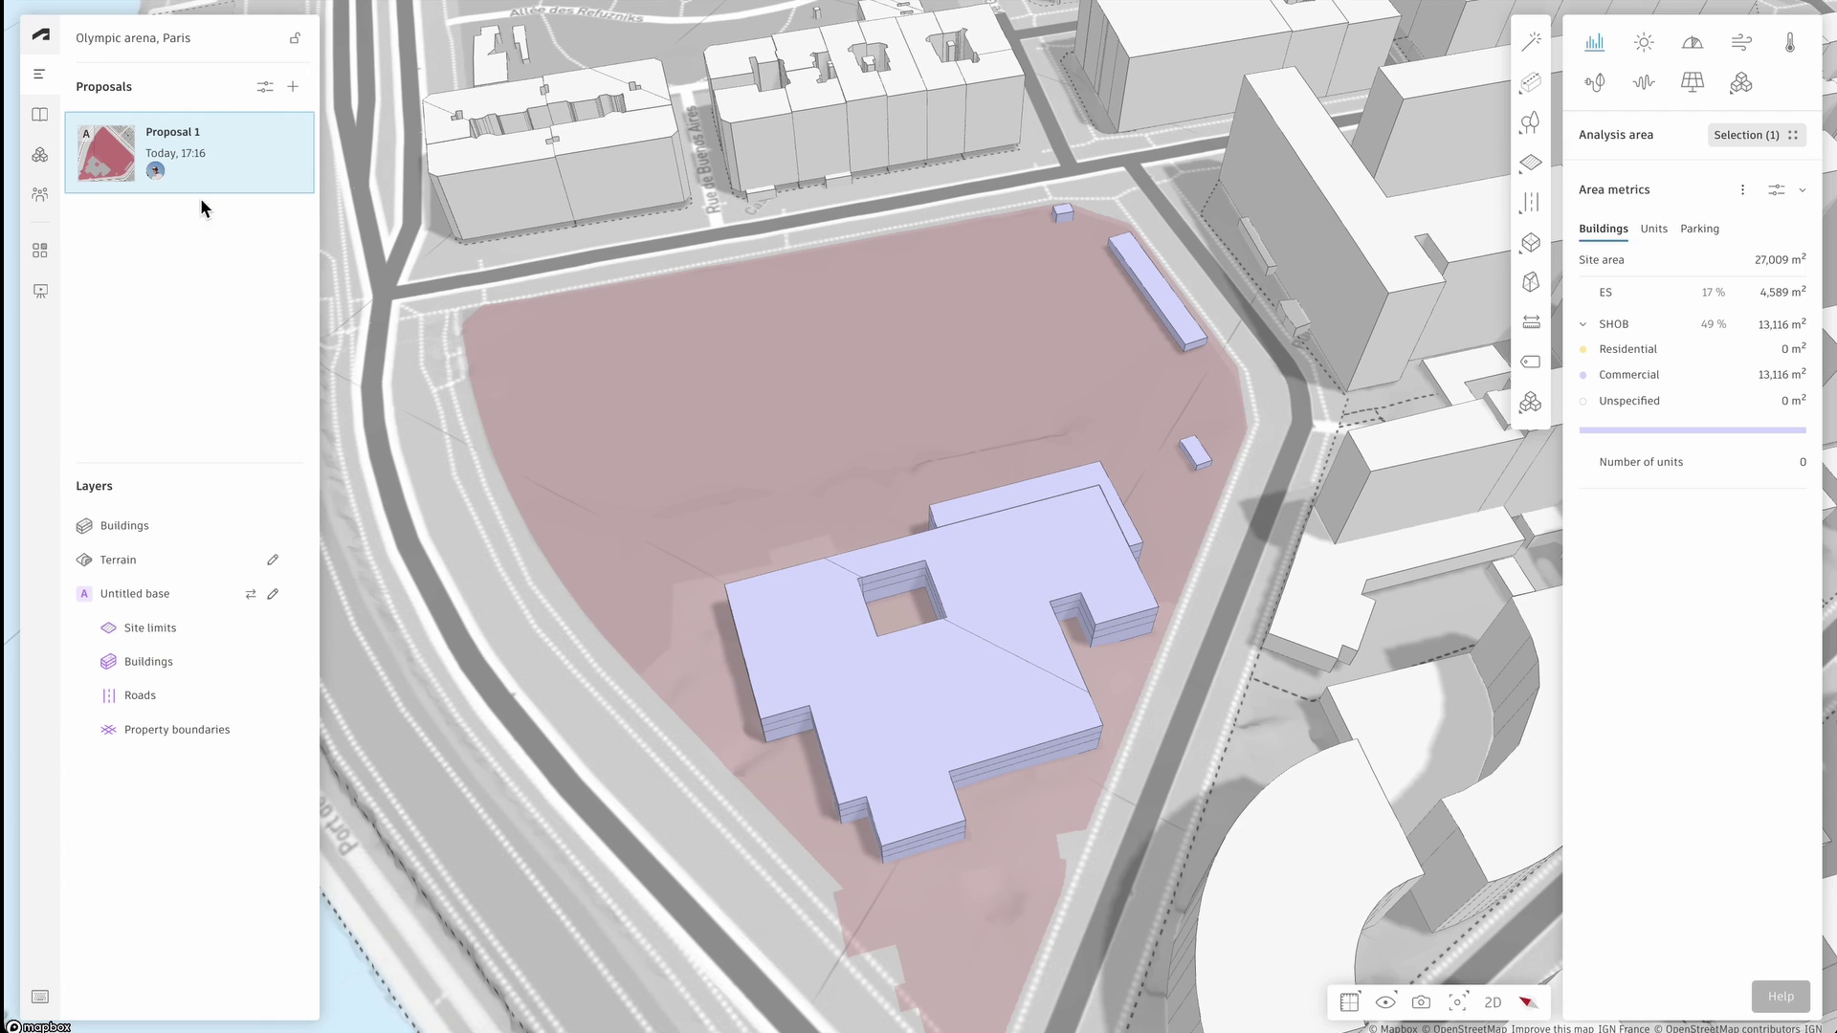
Step: Rename Proposal 1 to 'Existing situation' and add a new empty proposal
double_click(179, 131)
type("Existing situation")
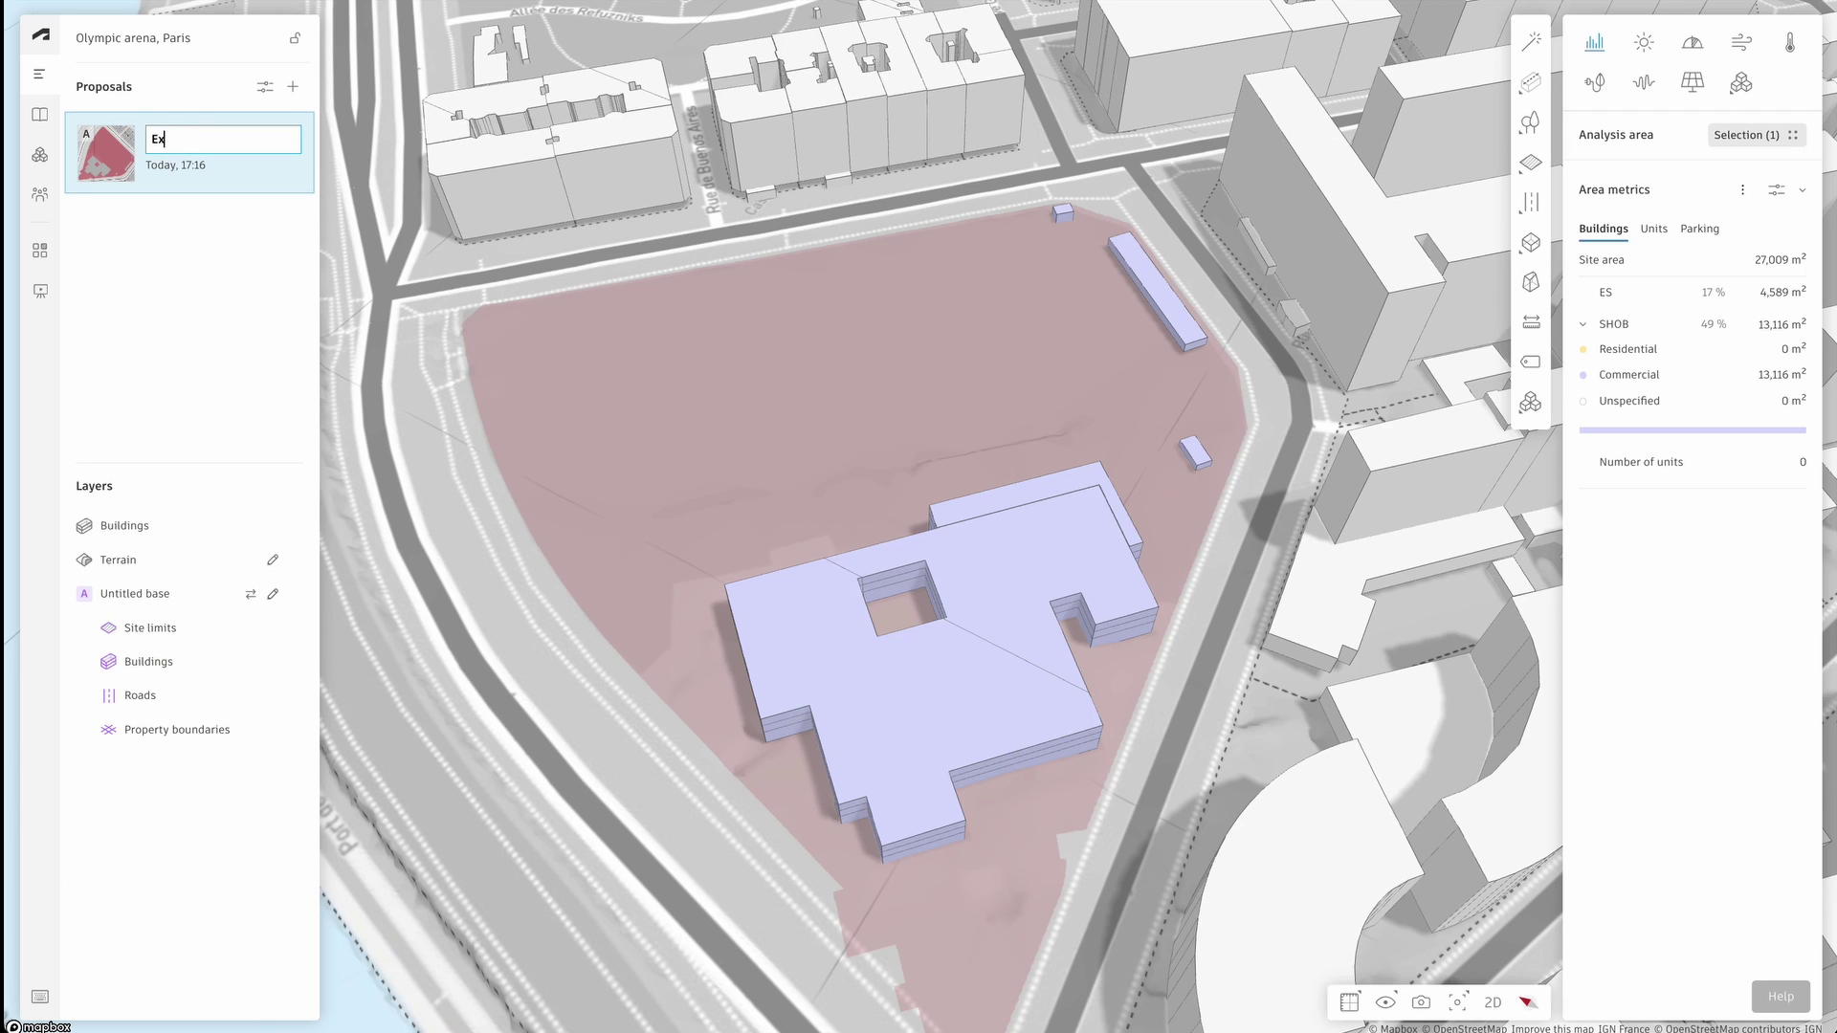
key("Return")
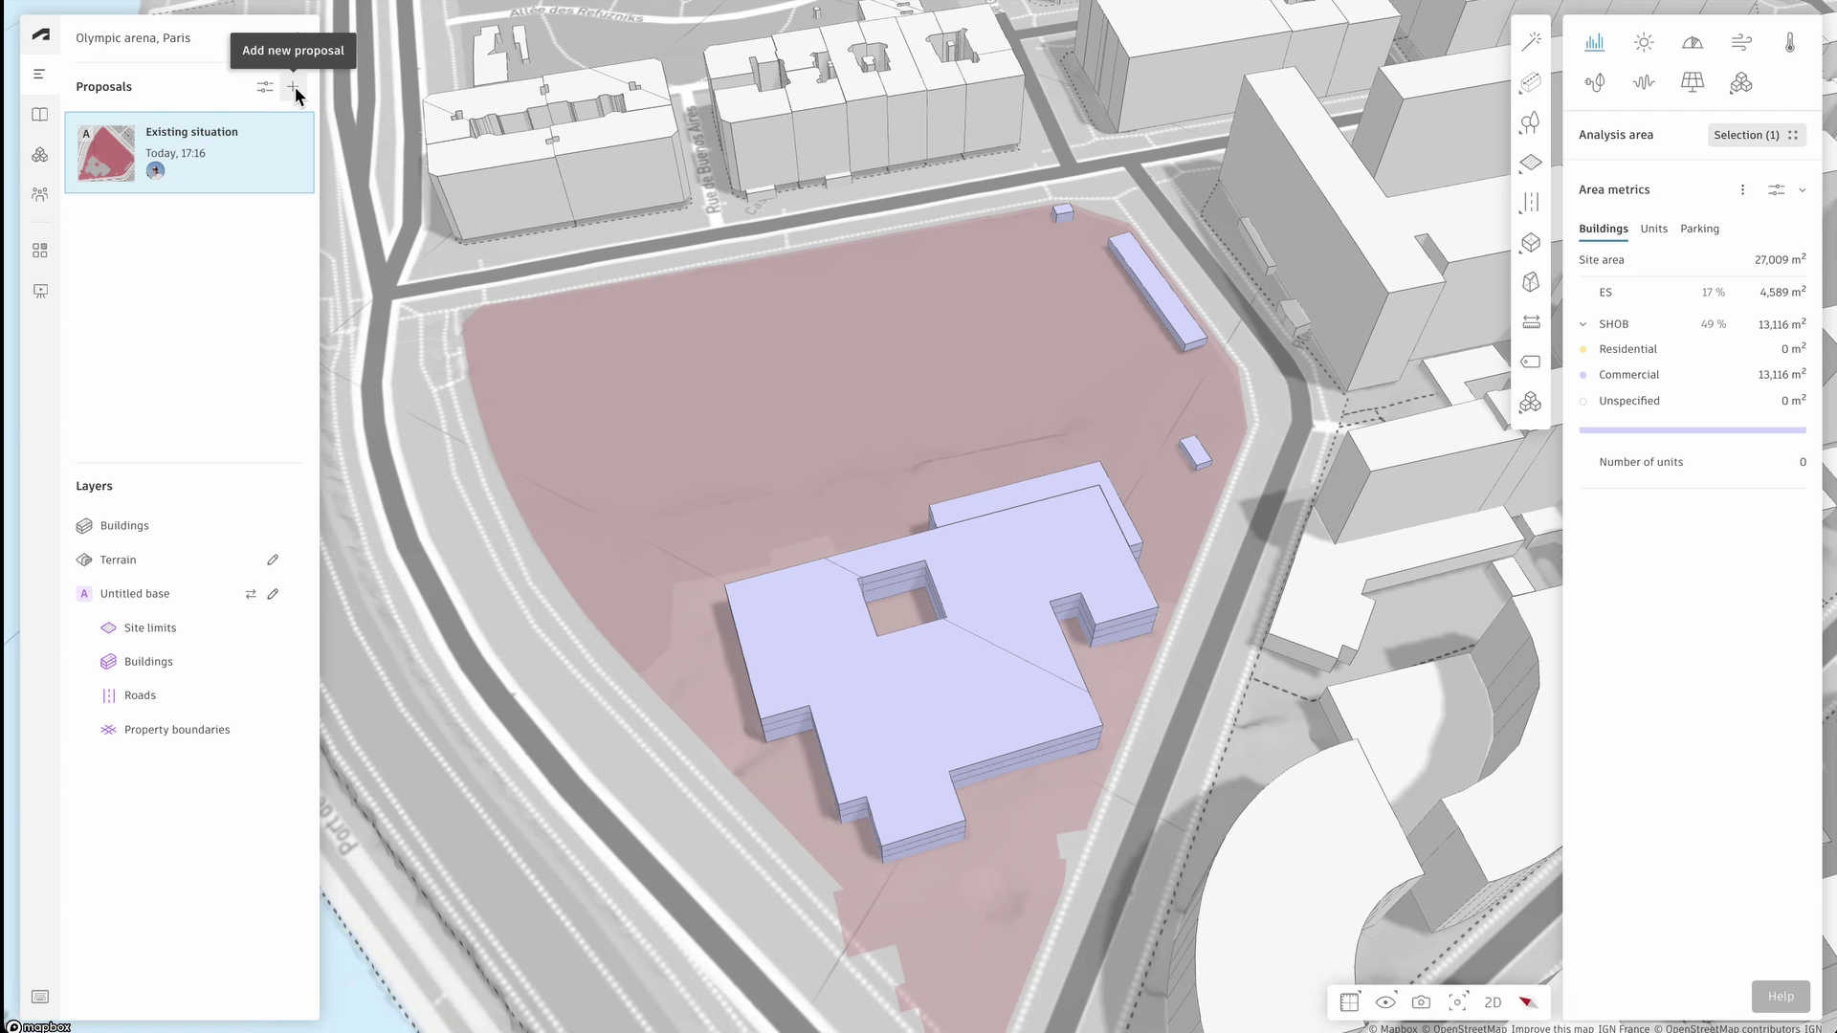
left_click(293, 89)
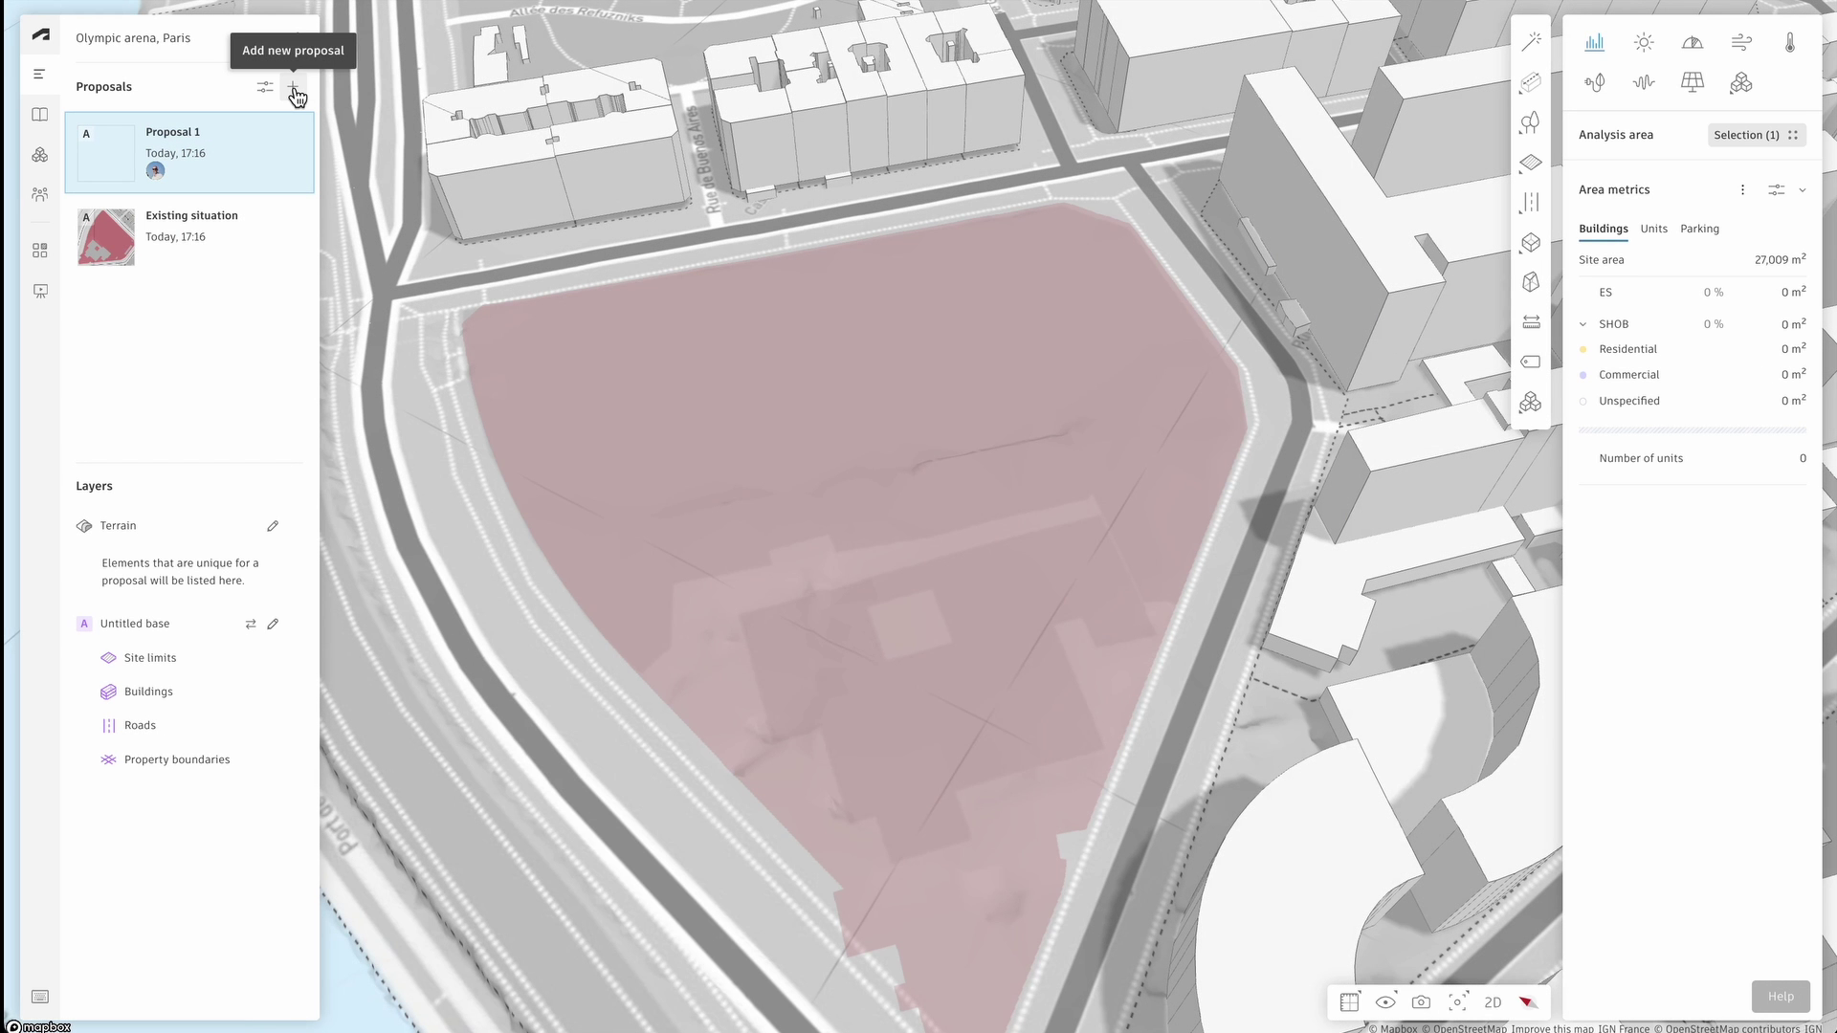